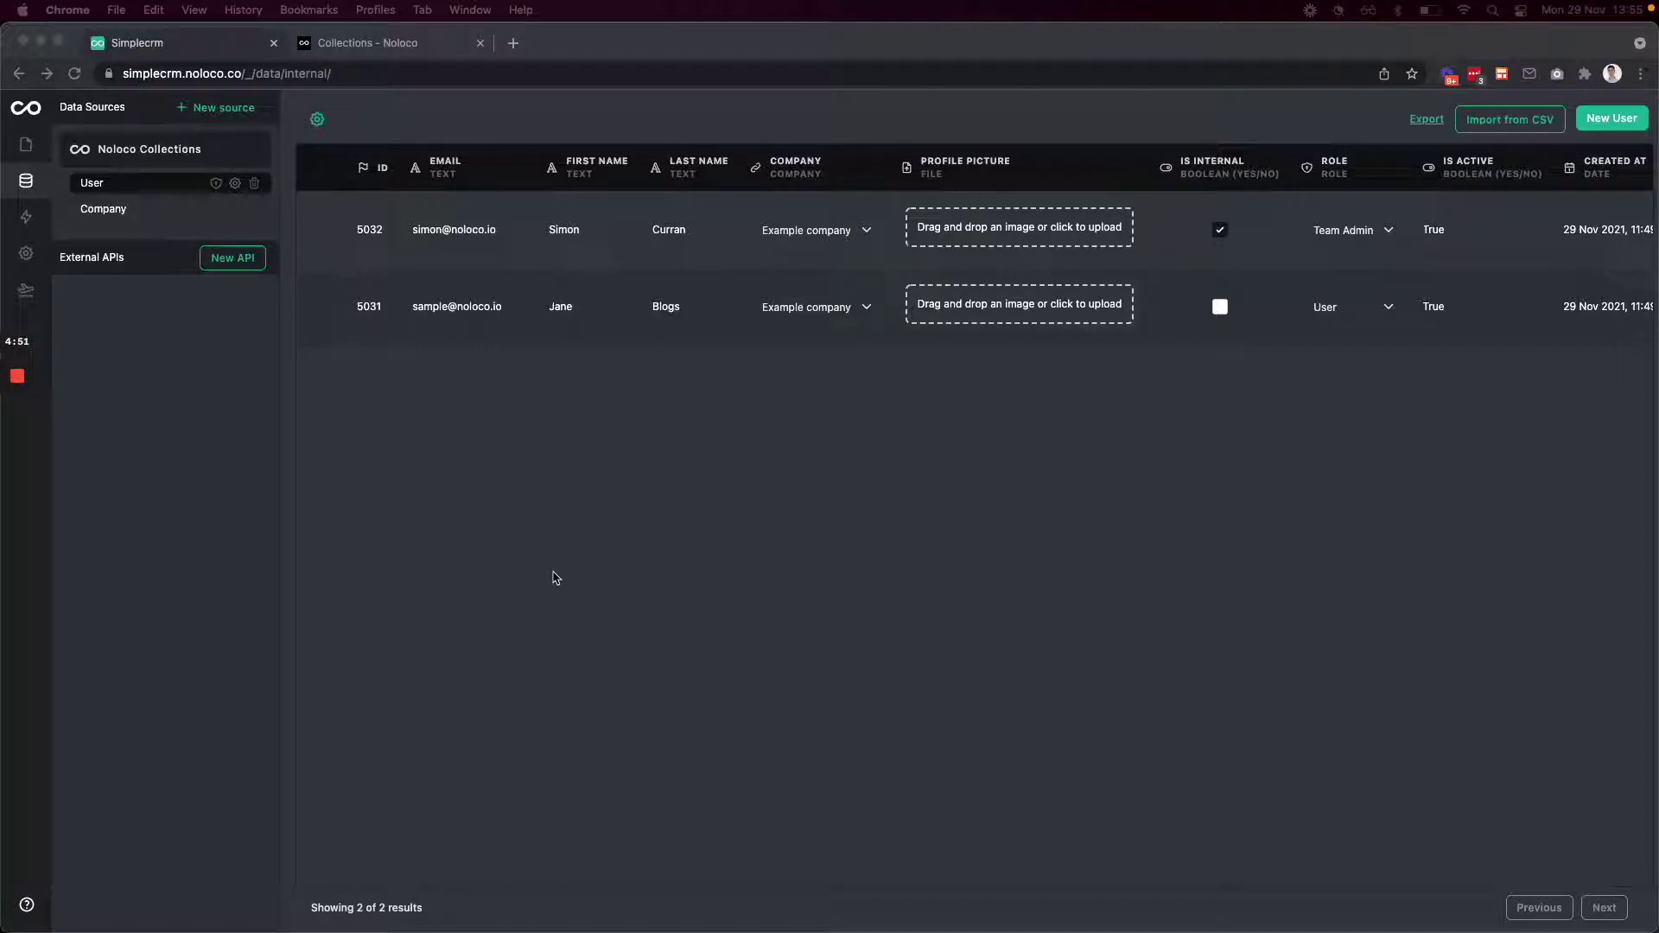
# - Show the data source types available to add, such as Noloco collection and Airtable base
pyautogui.click(209, 115)
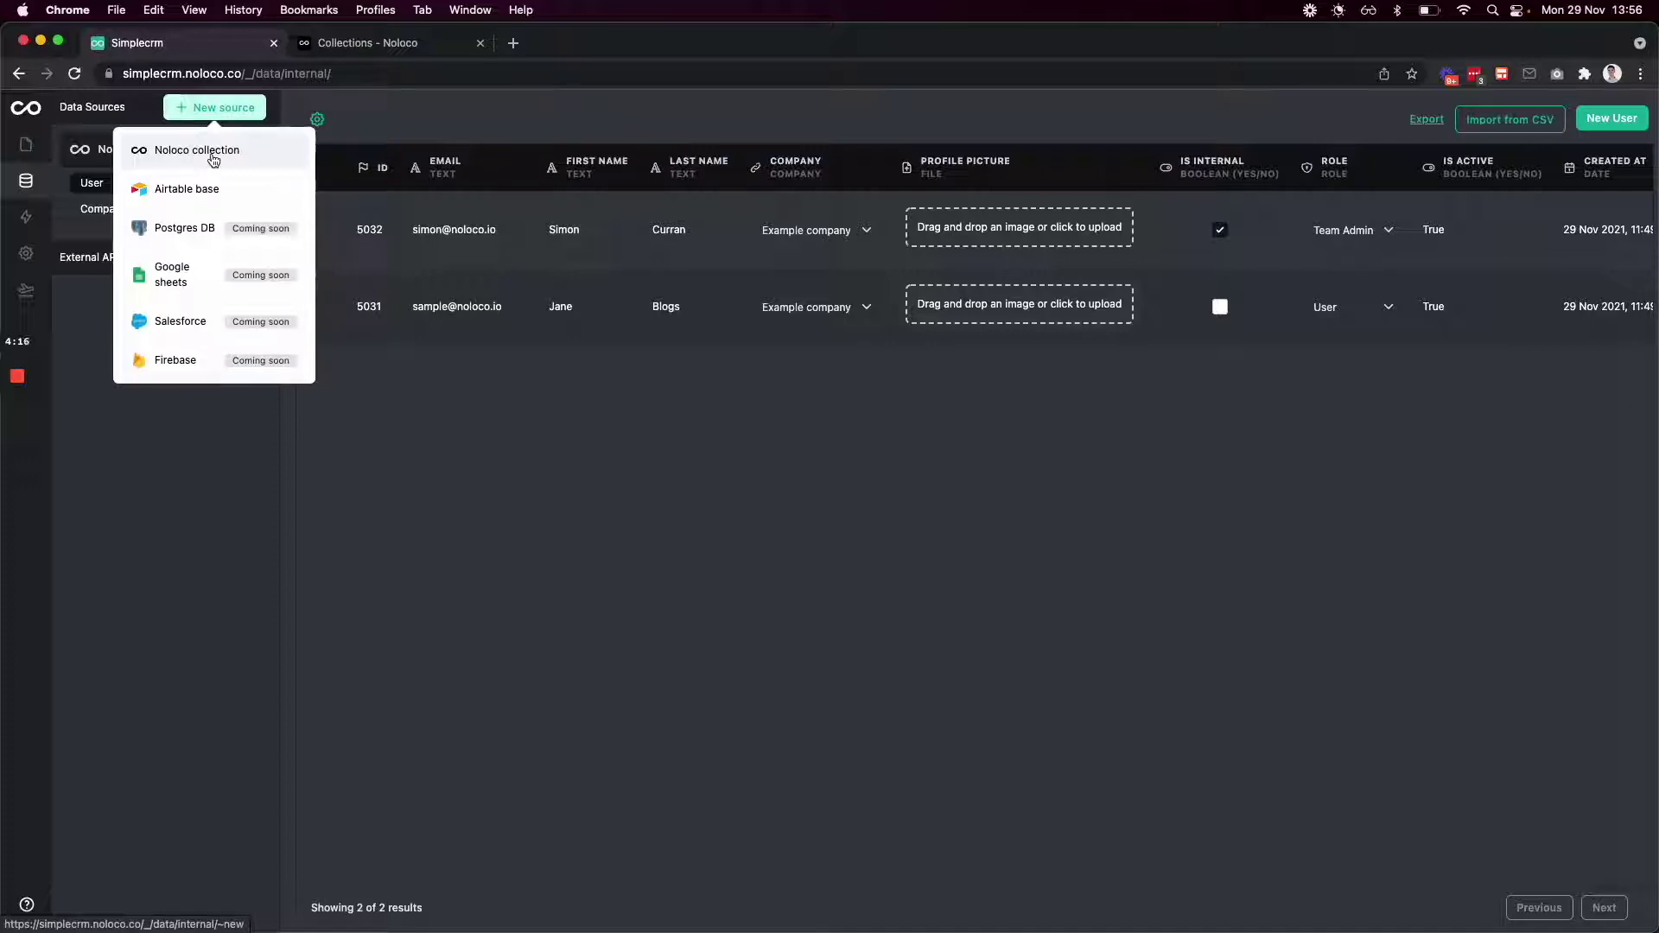
# - Start a new Noloco collection, with default id, uuid and timestamp fields, ready to be named
pyautogui.click(213, 159)
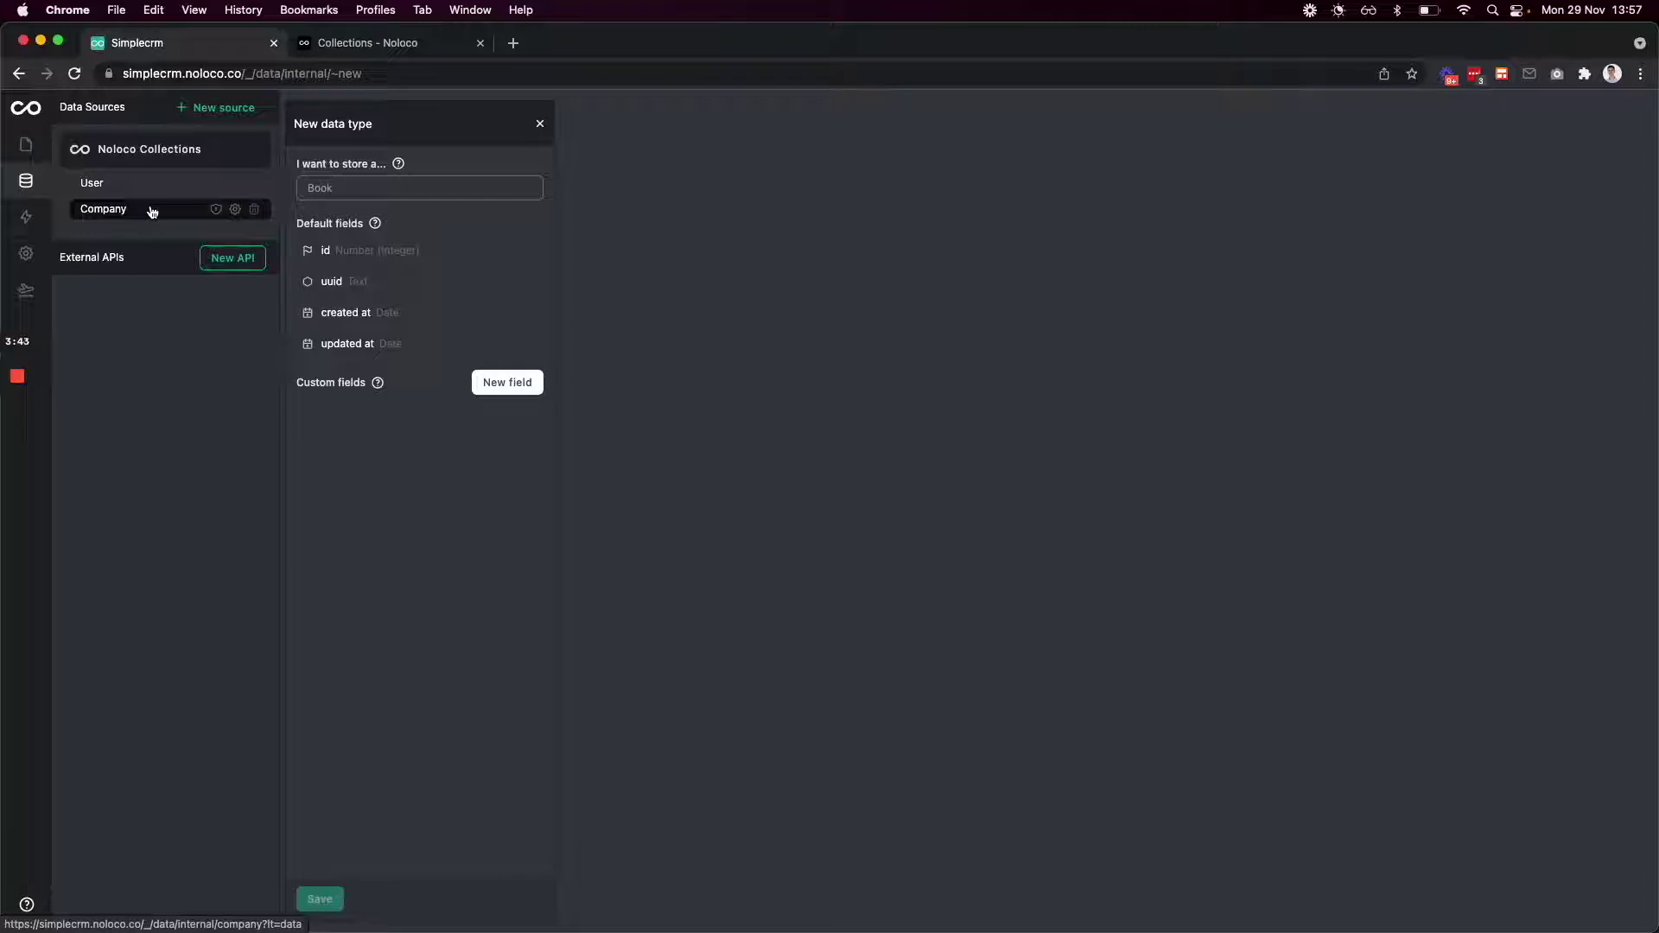
pyautogui.click(128, 211)
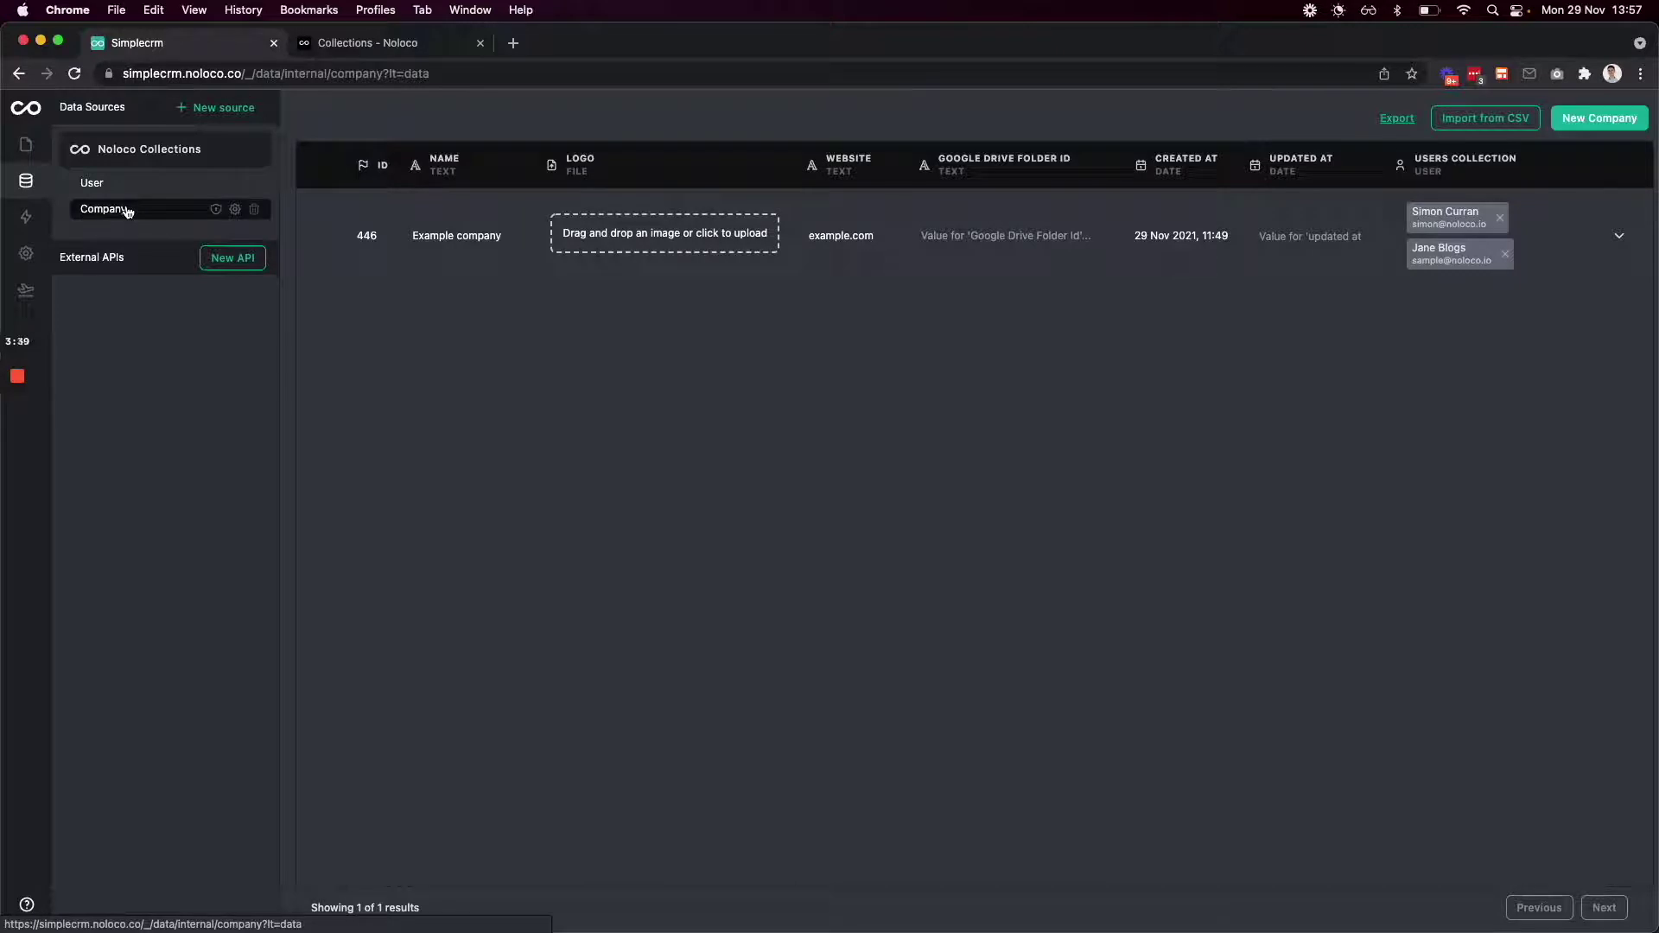
pyautogui.click(200, 109)
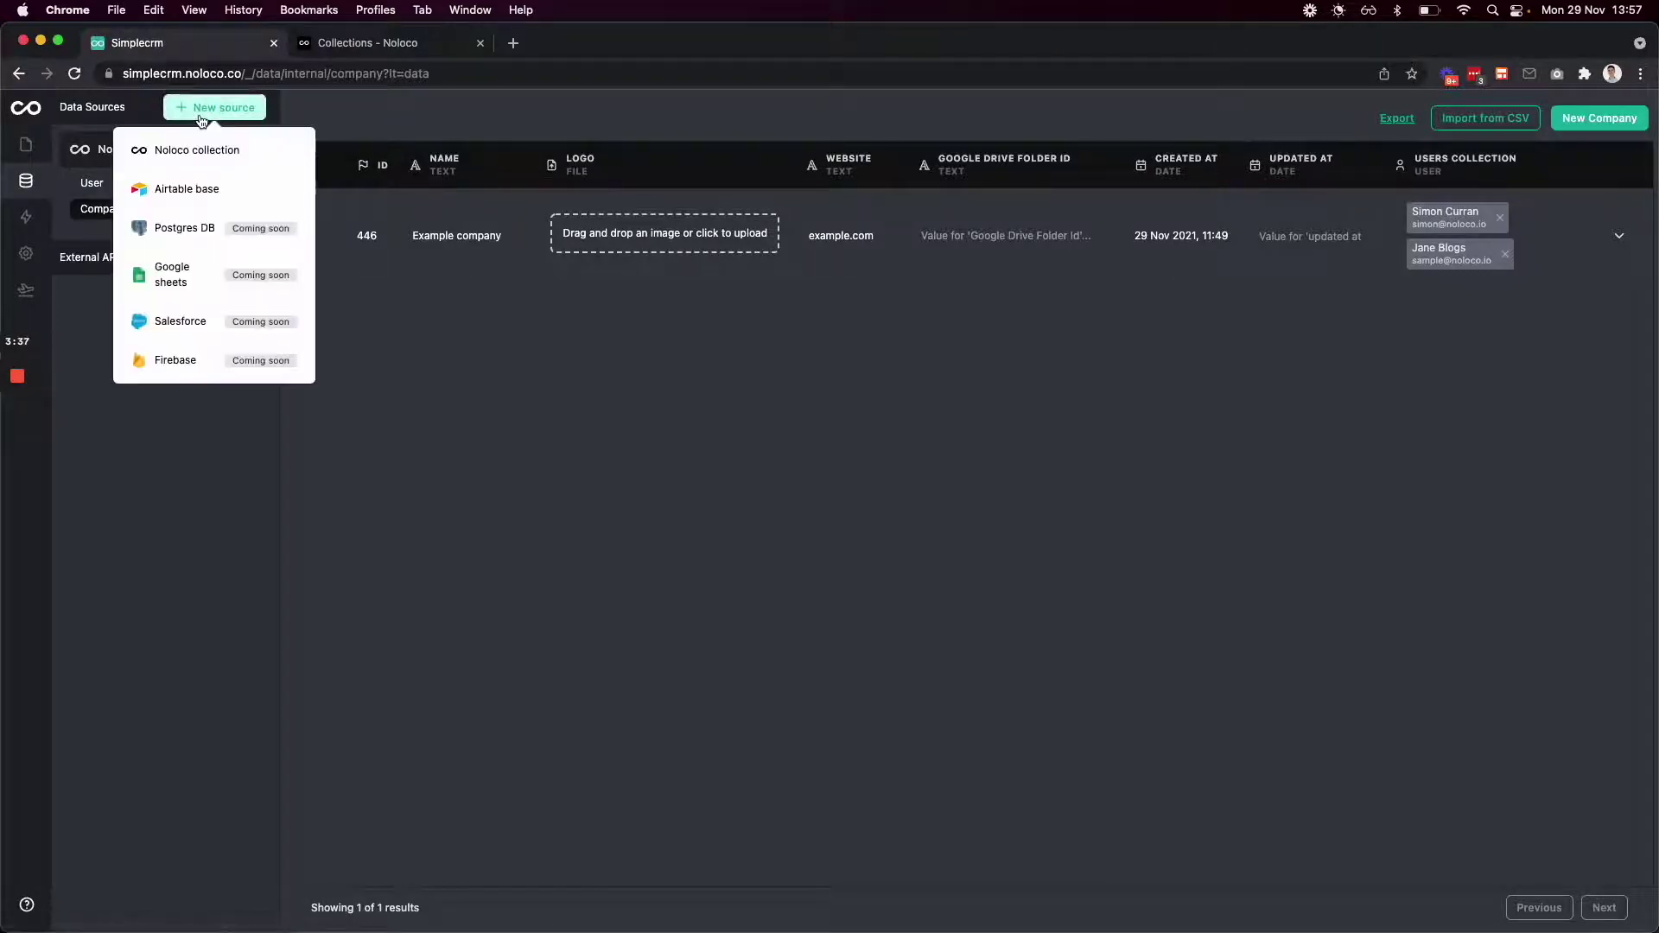
pyautogui.click(215, 151)
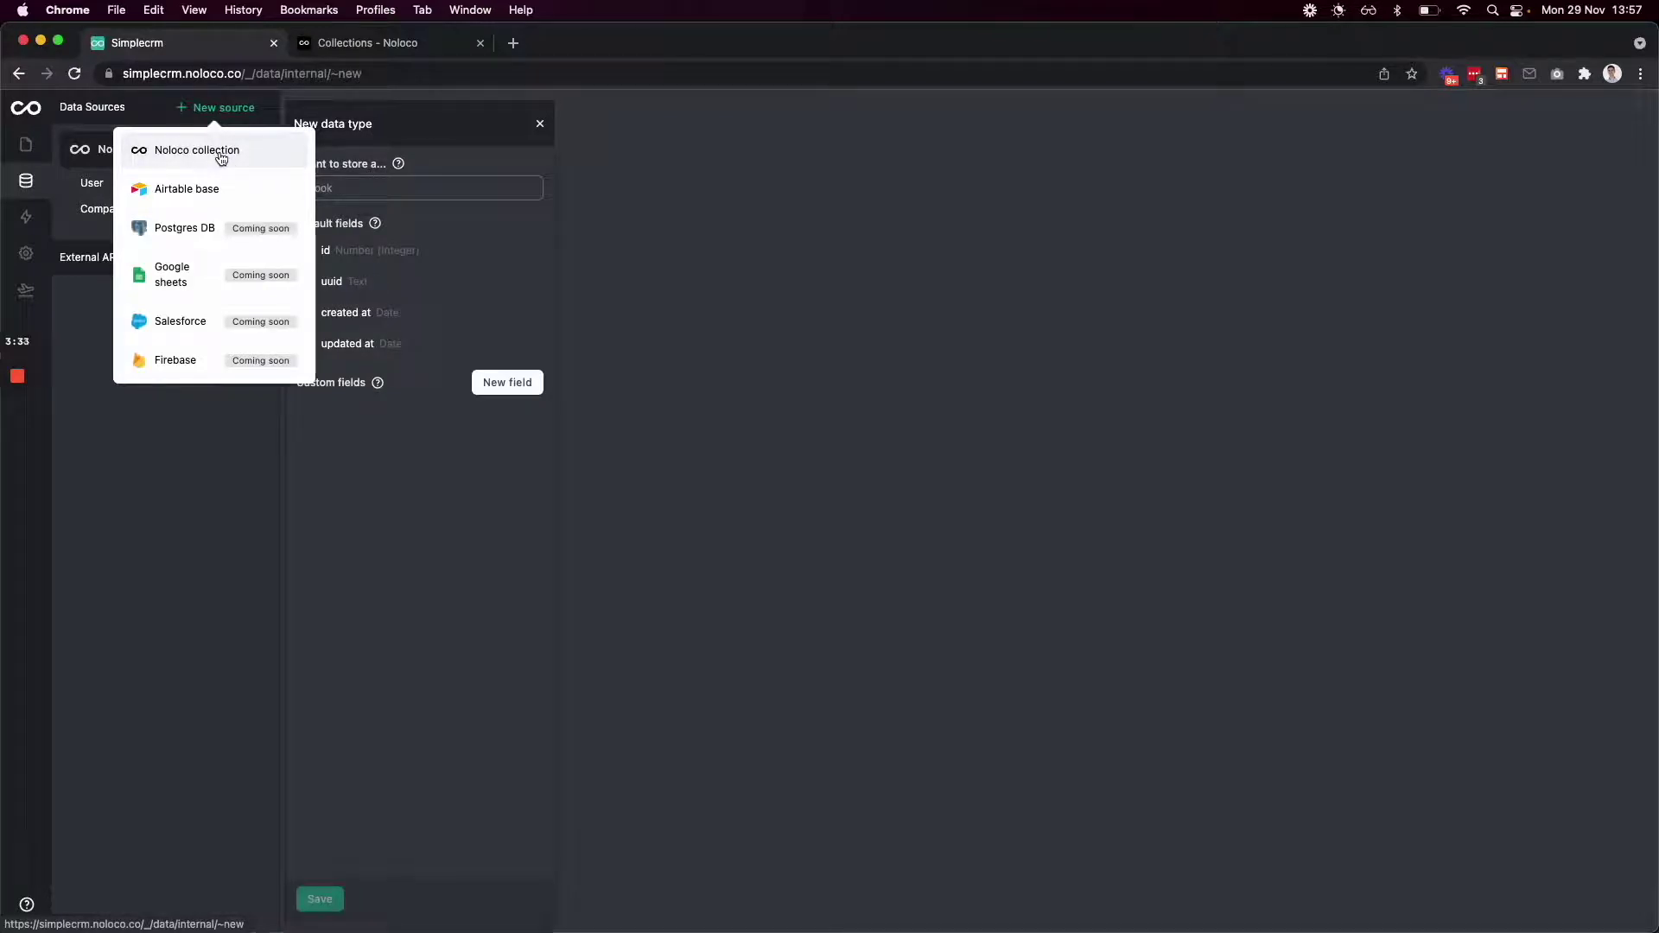
pyautogui.click(385, 188)
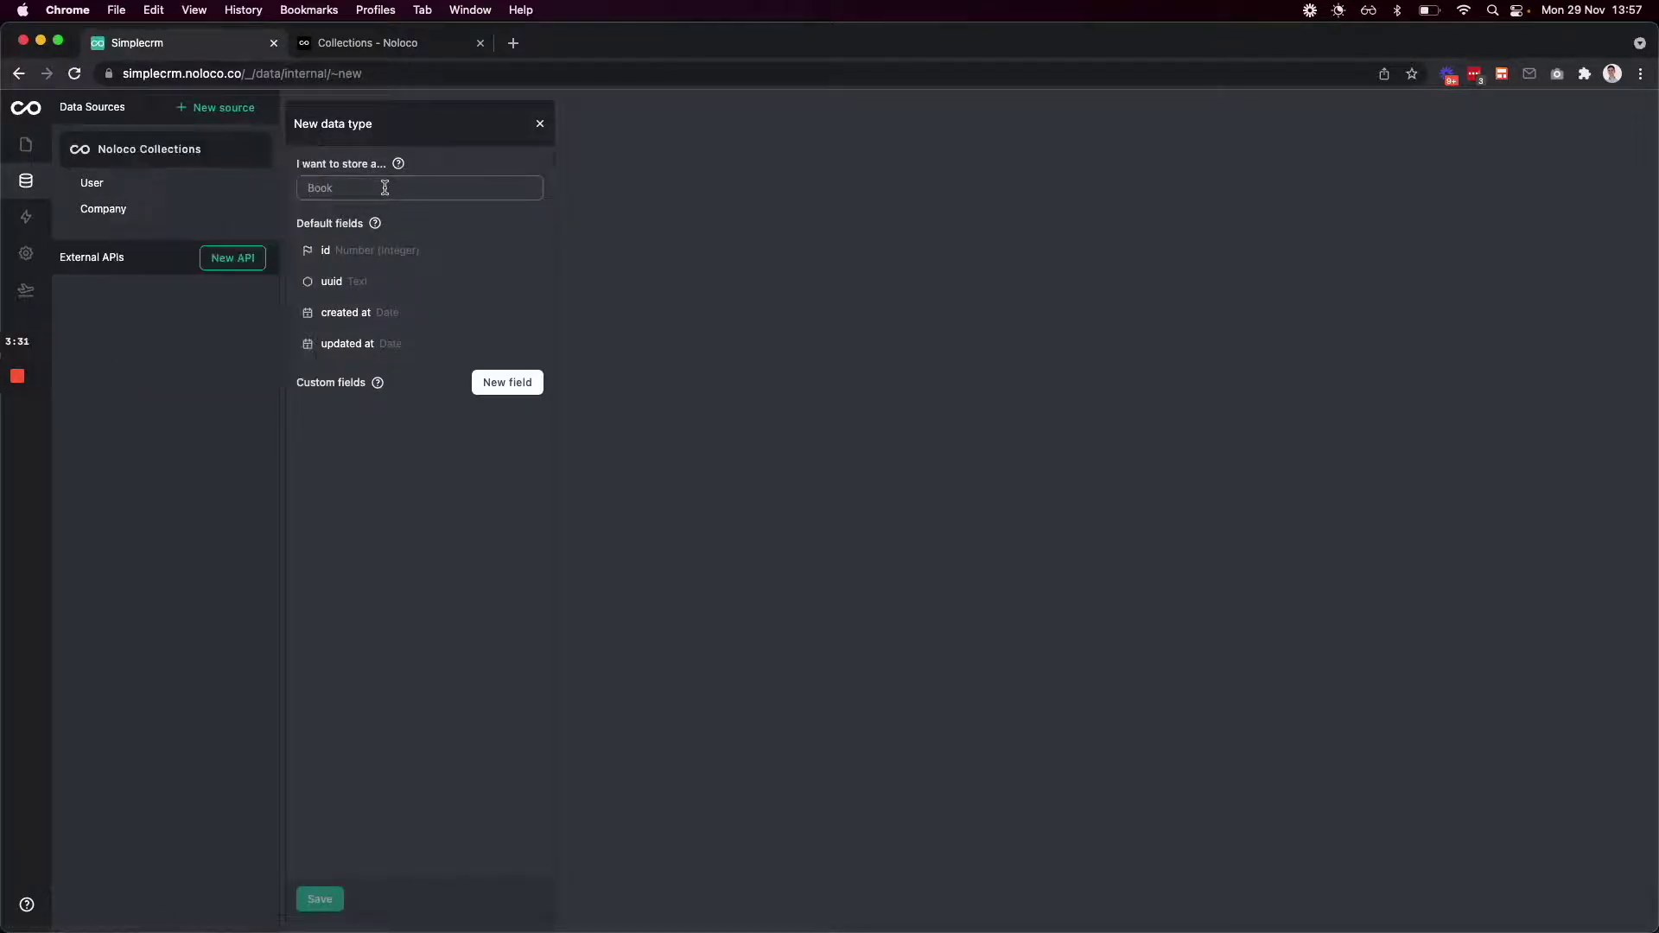
# - Name the collection Contact and add a Text field 'first name'
pyautogui.write('Contact')
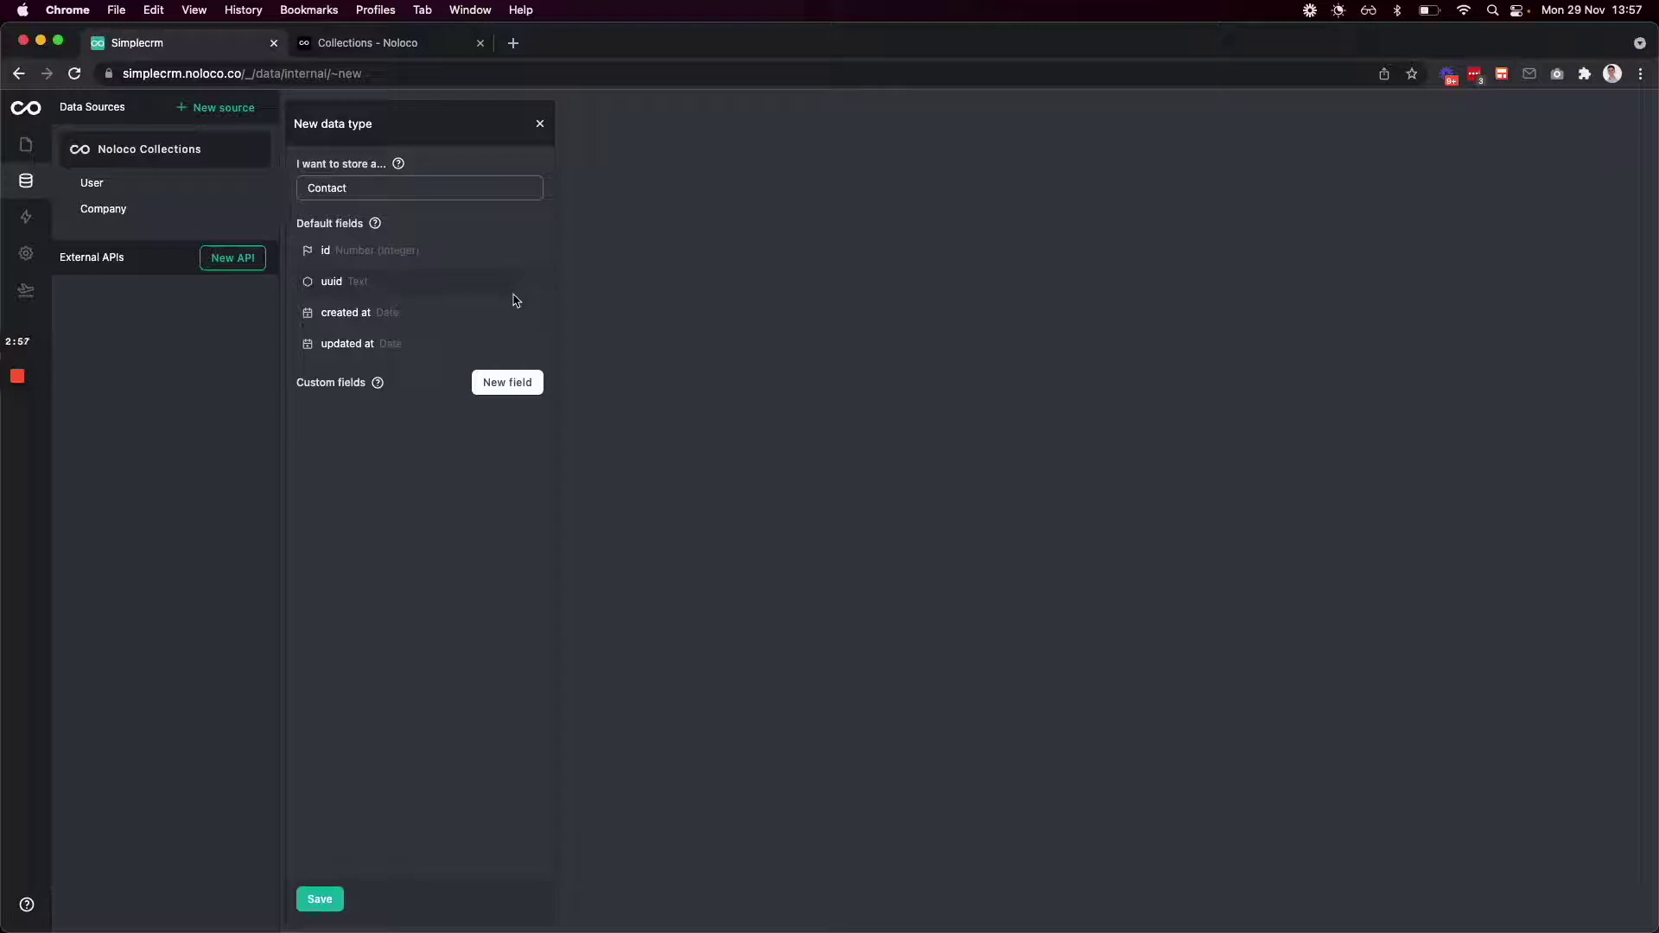
pyautogui.click(508, 382)
pyautogui.click(389, 440)
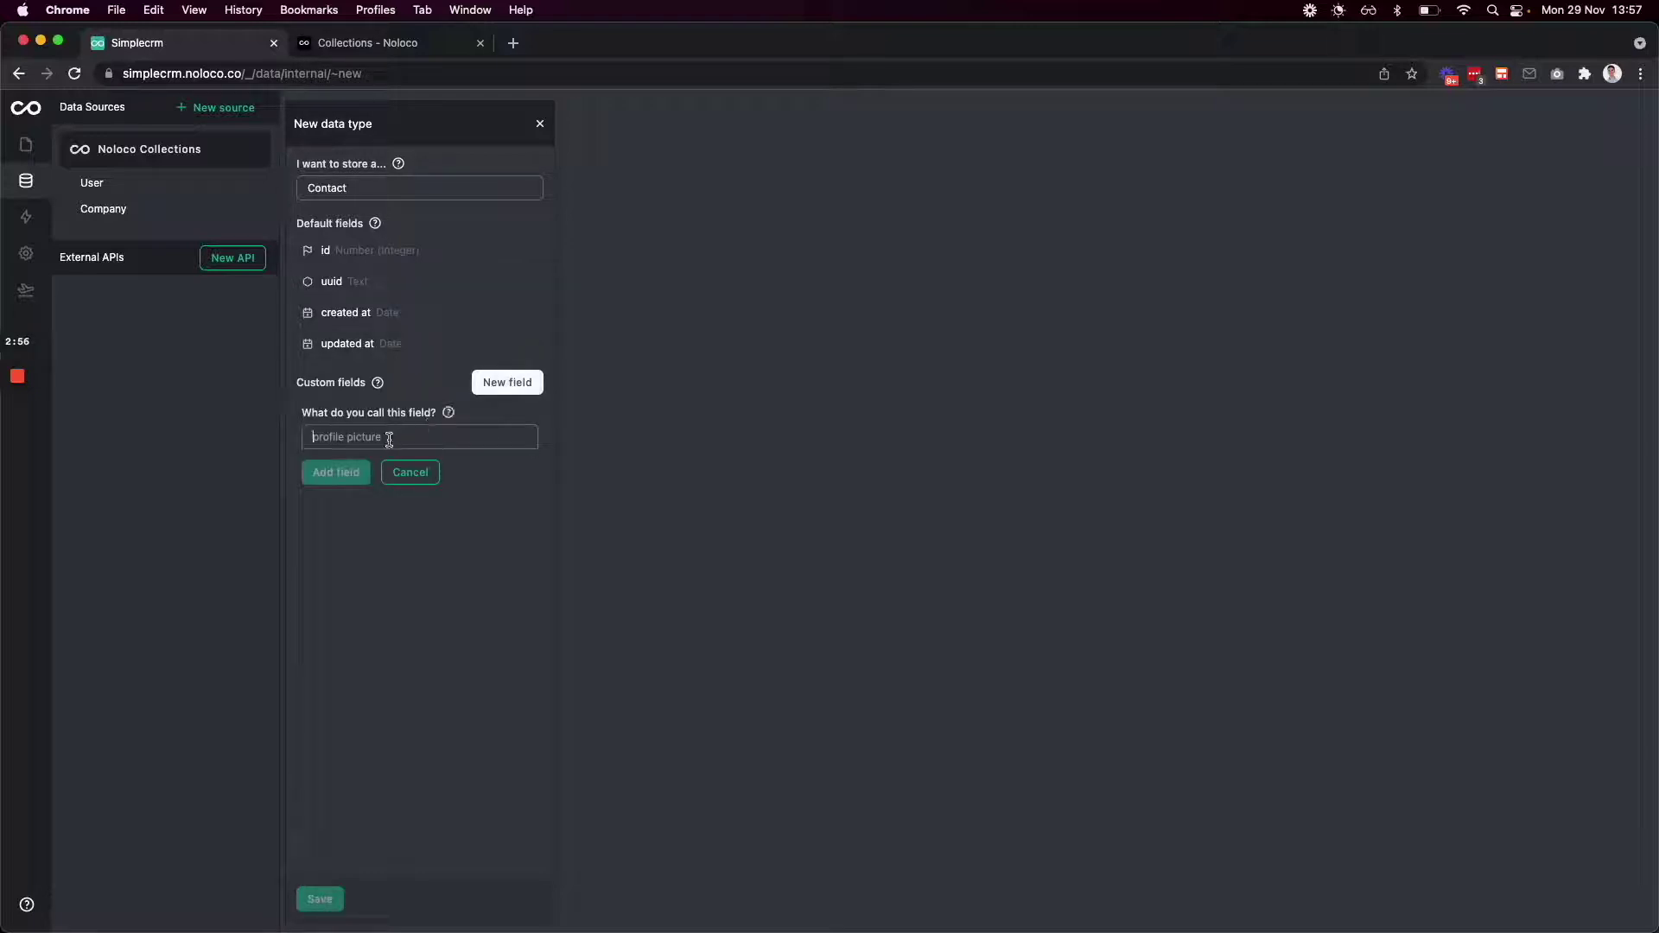
pyautogui.write('first name')
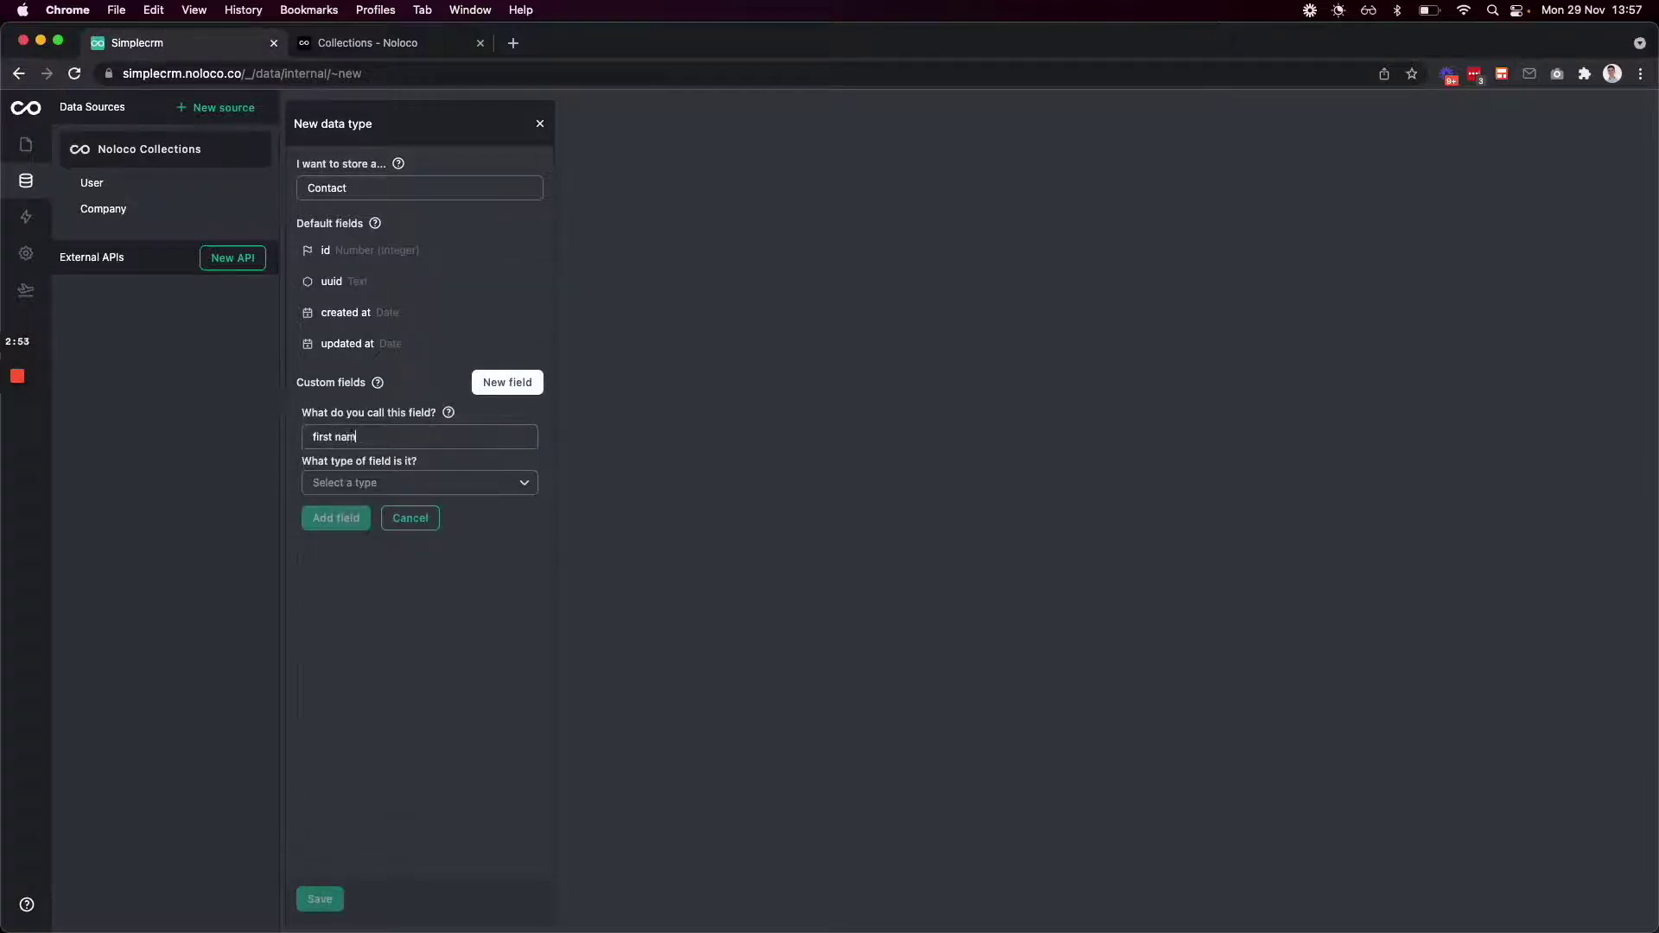
pyautogui.click(389, 482)
pyautogui.click(383, 535)
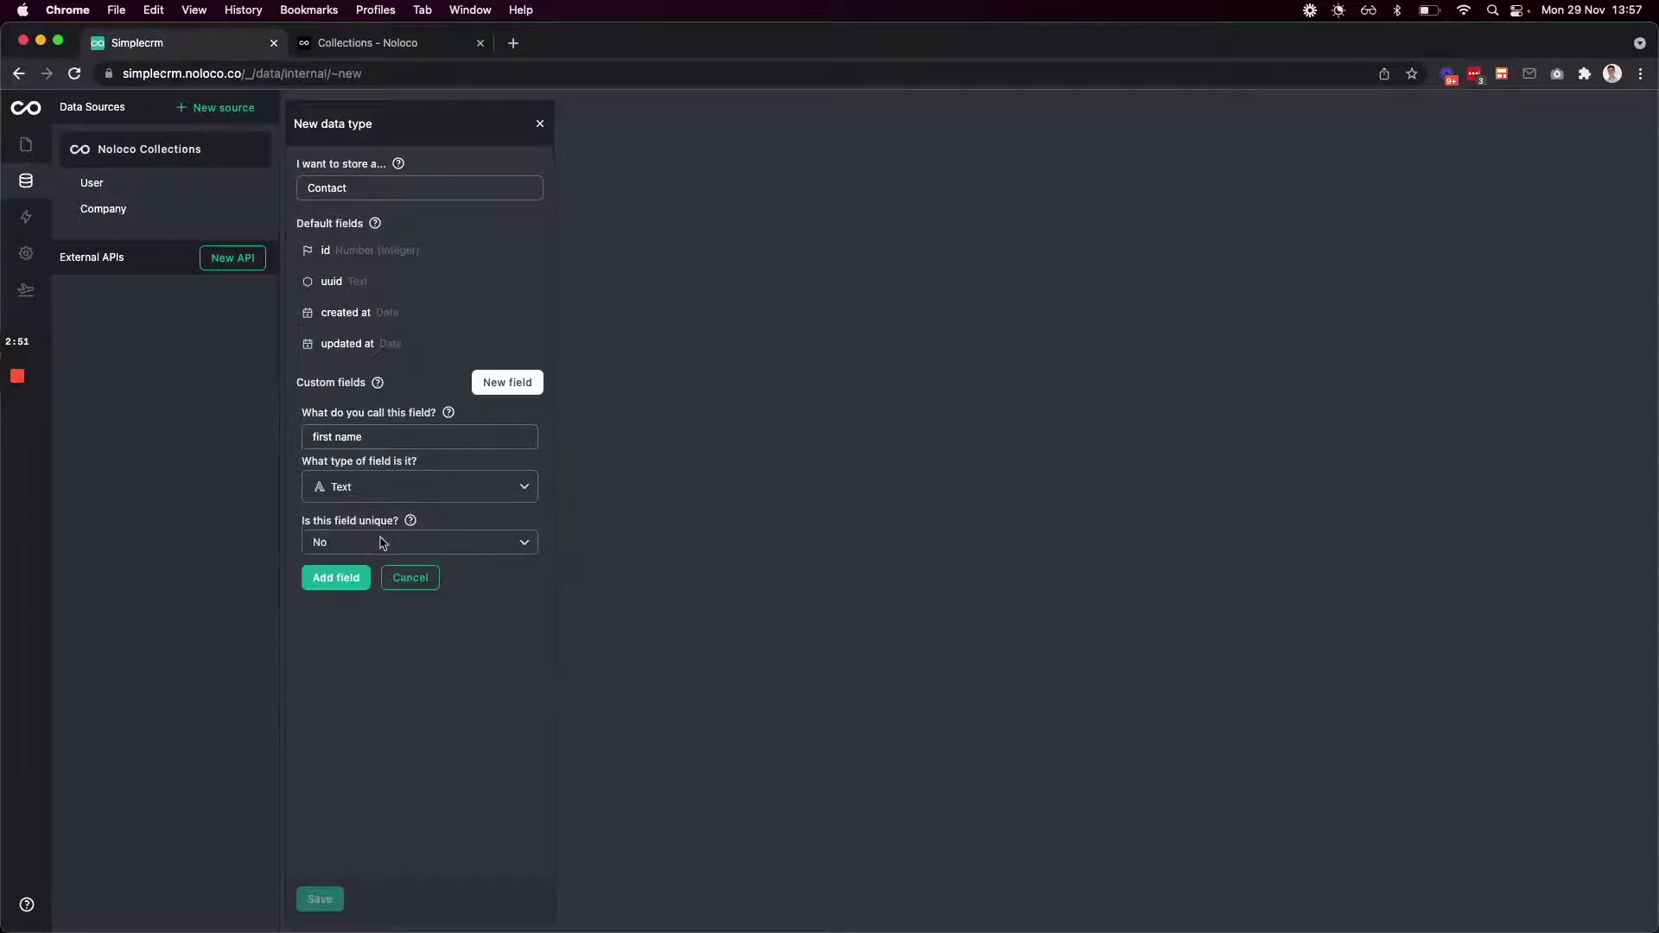
pyautogui.click(325, 578)
# - Add Text fields 'last name' and 'email' to Contact
pyautogui.click(516, 382)
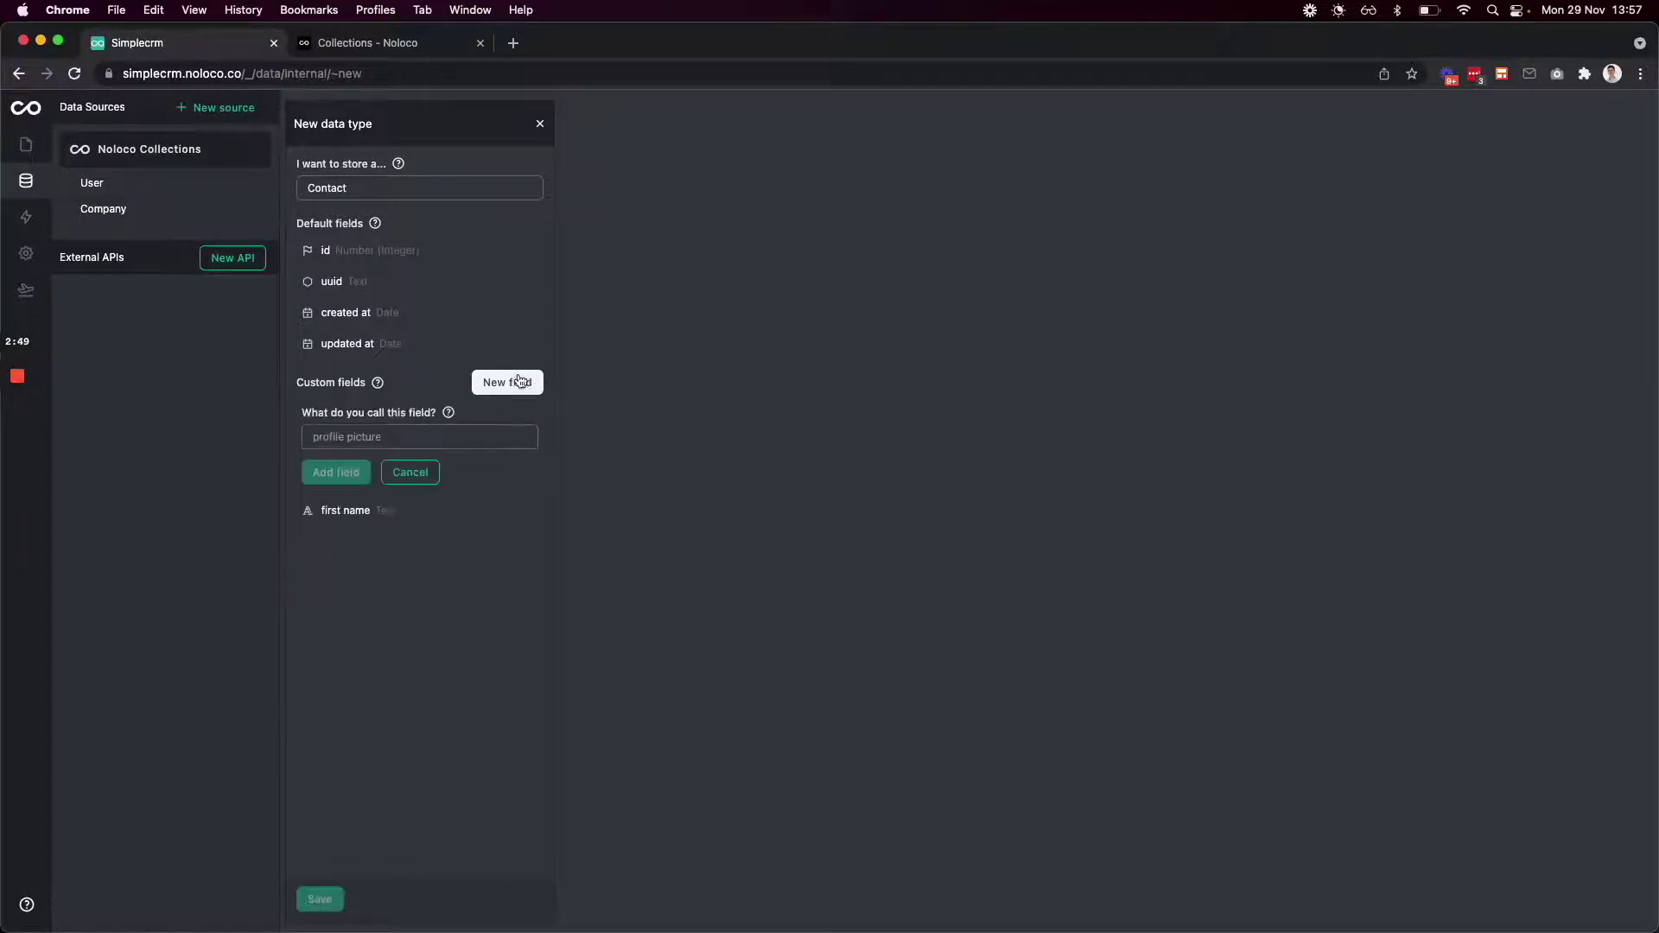
pyautogui.write('last name')
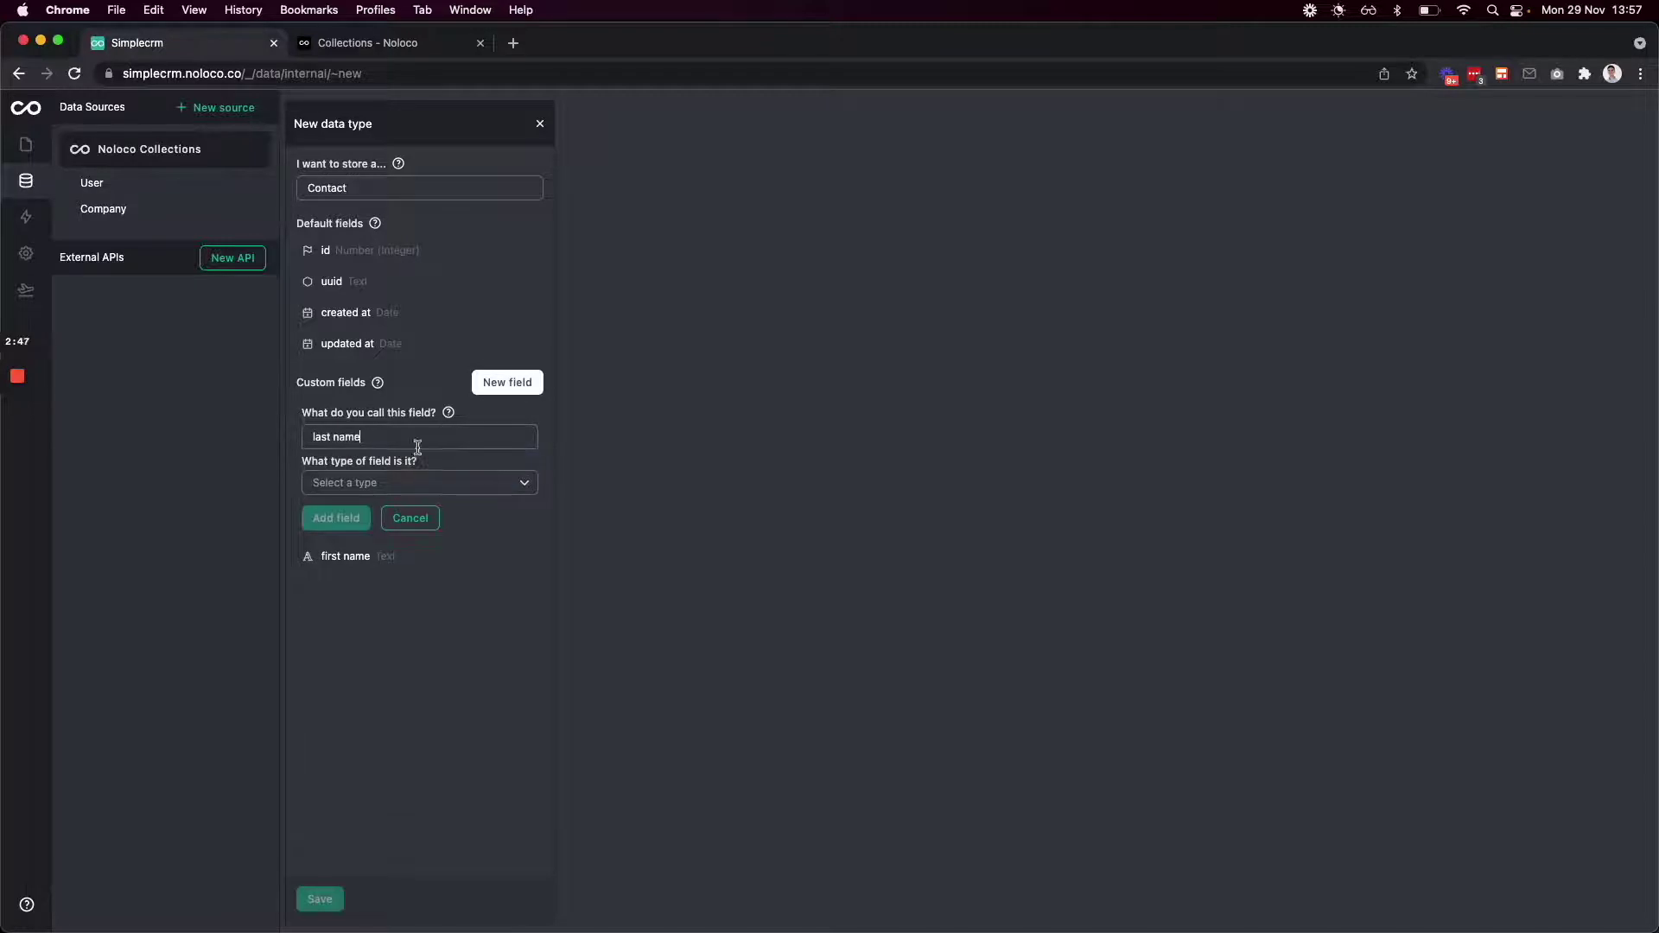
pyautogui.click(419, 483)
pyautogui.click(391, 537)
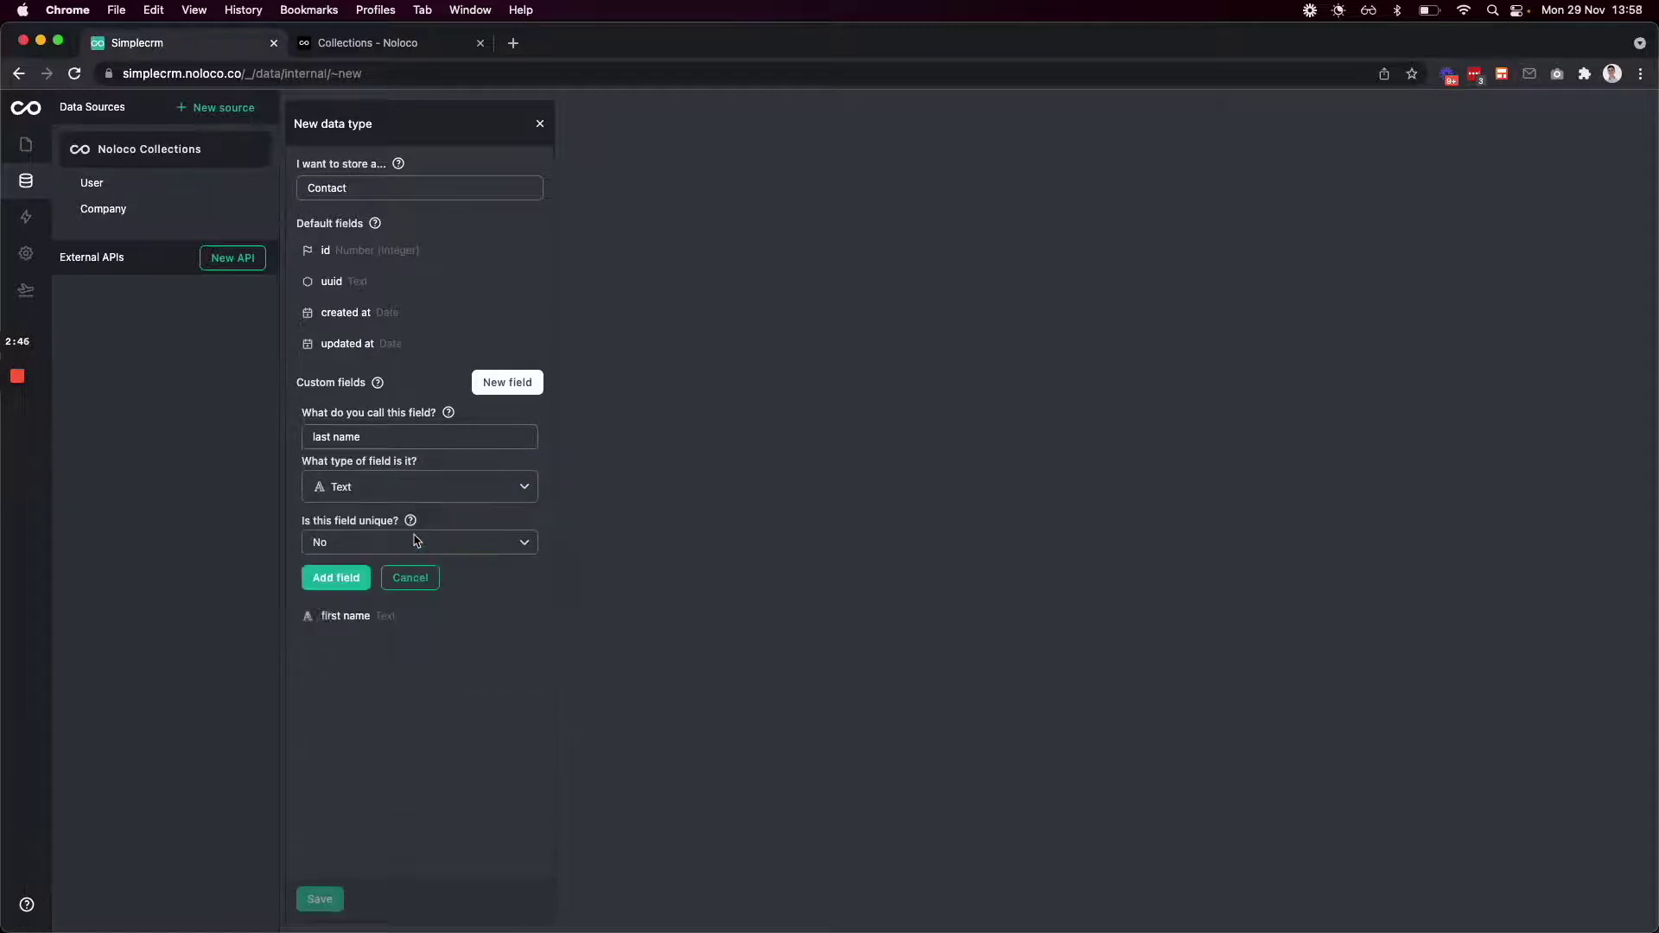
pyautogui.click(337, 579)
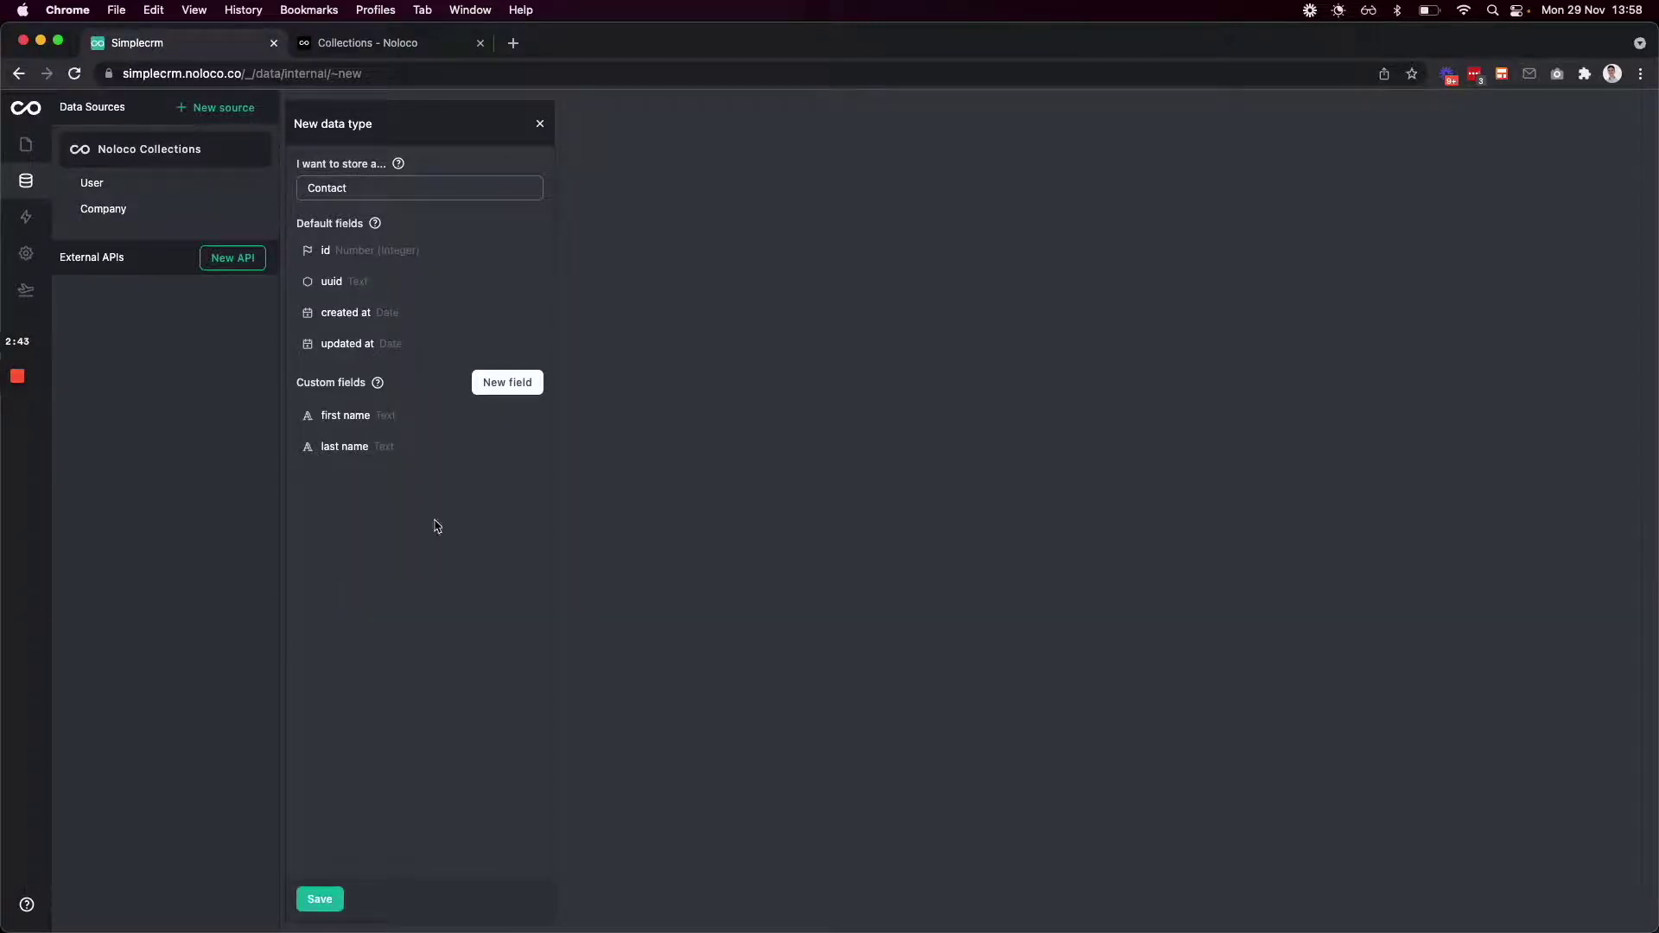
pyautogui.click(496, 389)
pyautogui.write('email')
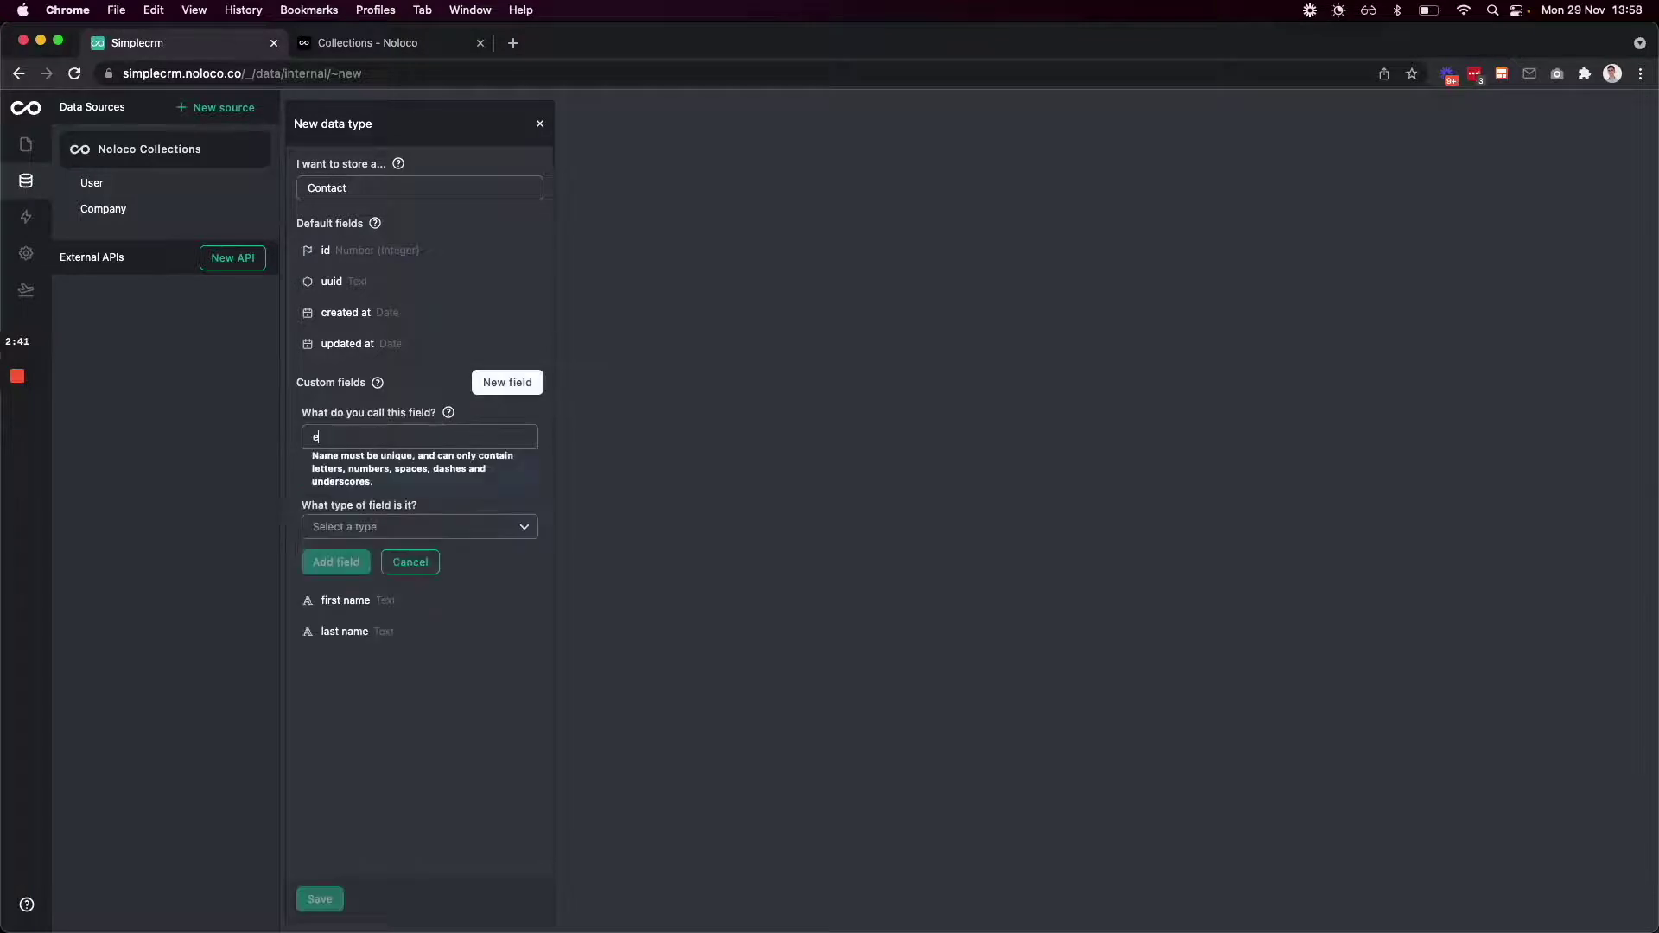
pyautogui.click(386, 489)
pyautogui.click(390, 536)
pyautogui.click(335, 579)
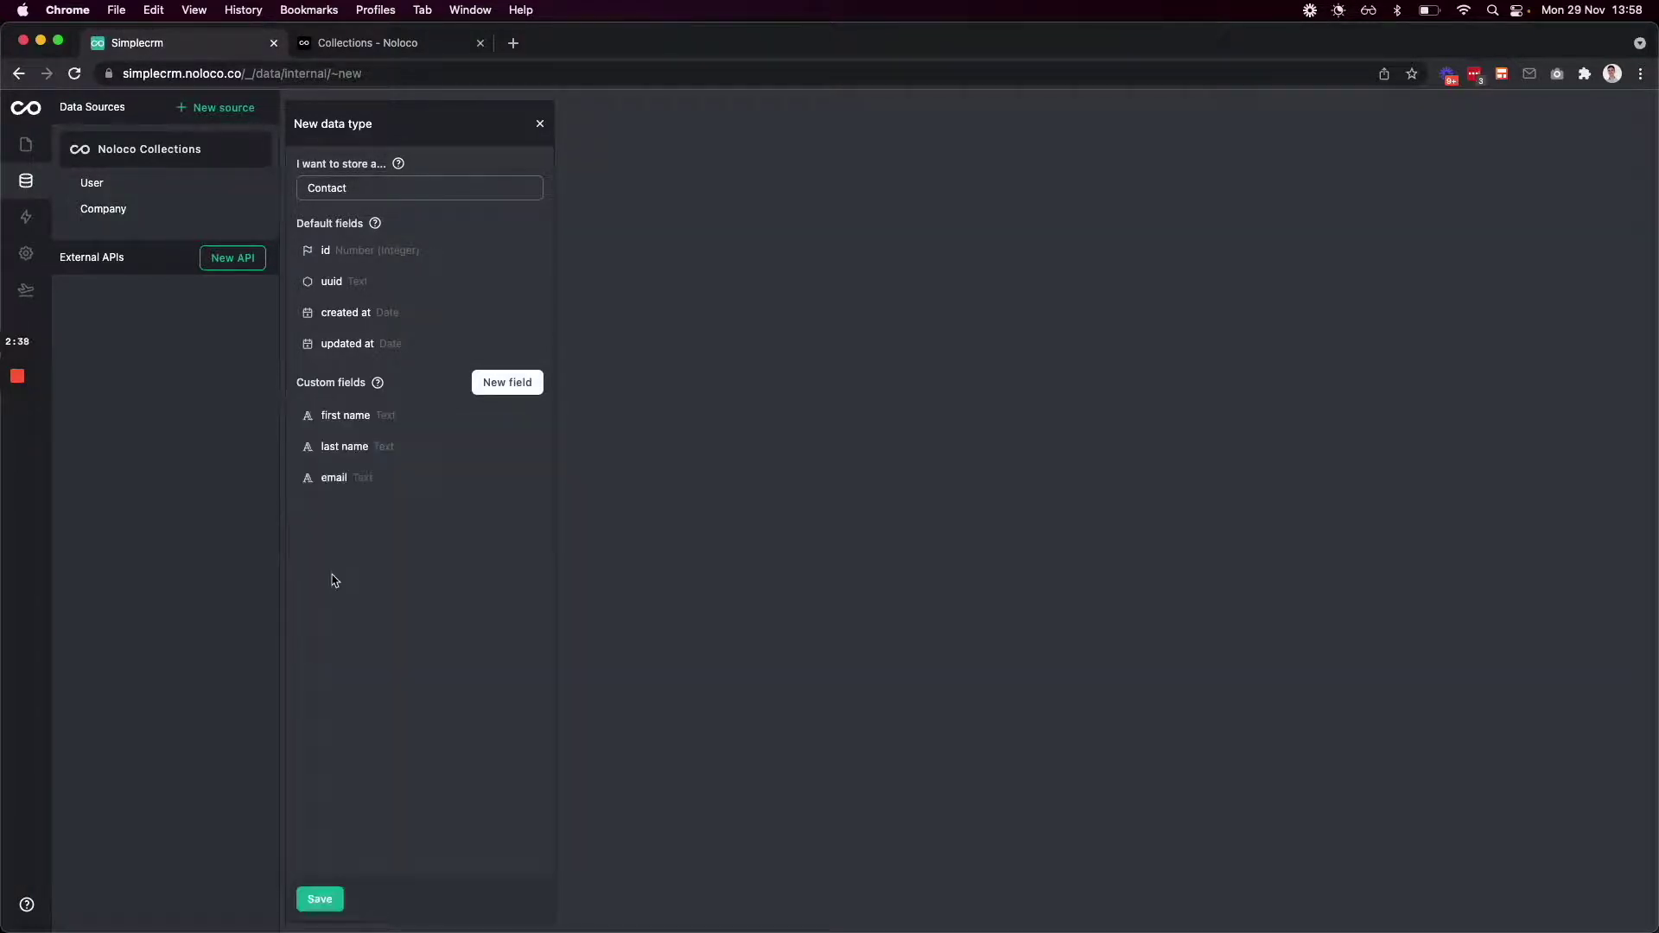
# - Add a Text field 'role' to Contact
pyautogui.click(507, 385)
pyautogui.write('role')
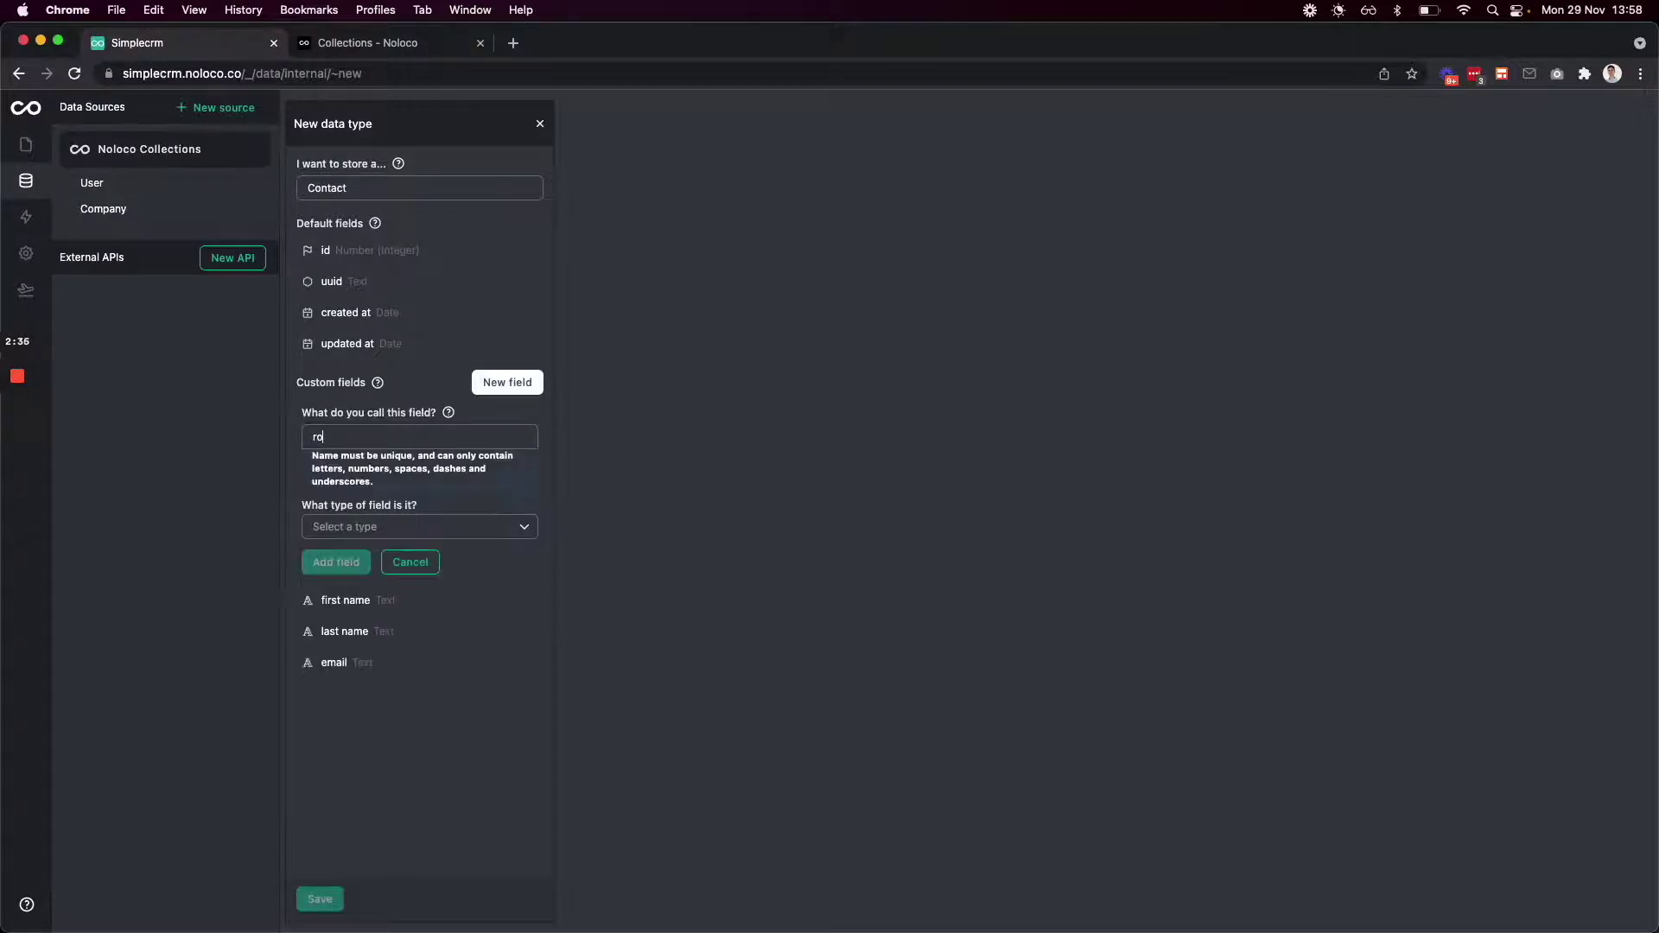
pyautogui.click(428, 484)
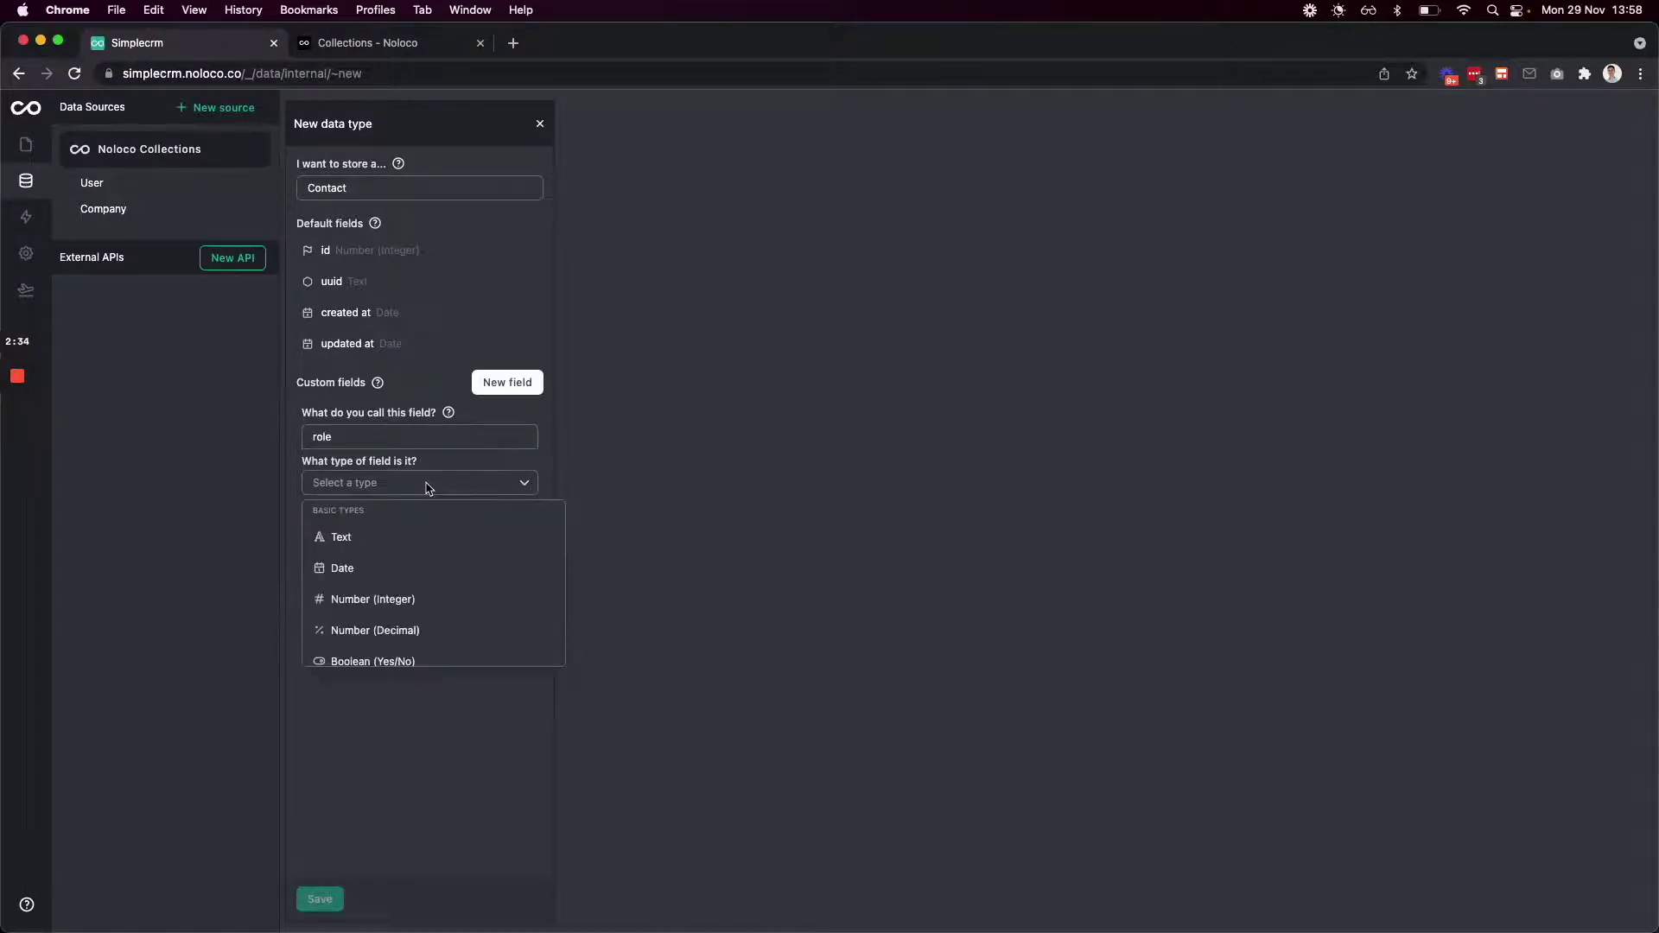
pyautogui.click(400, 537)
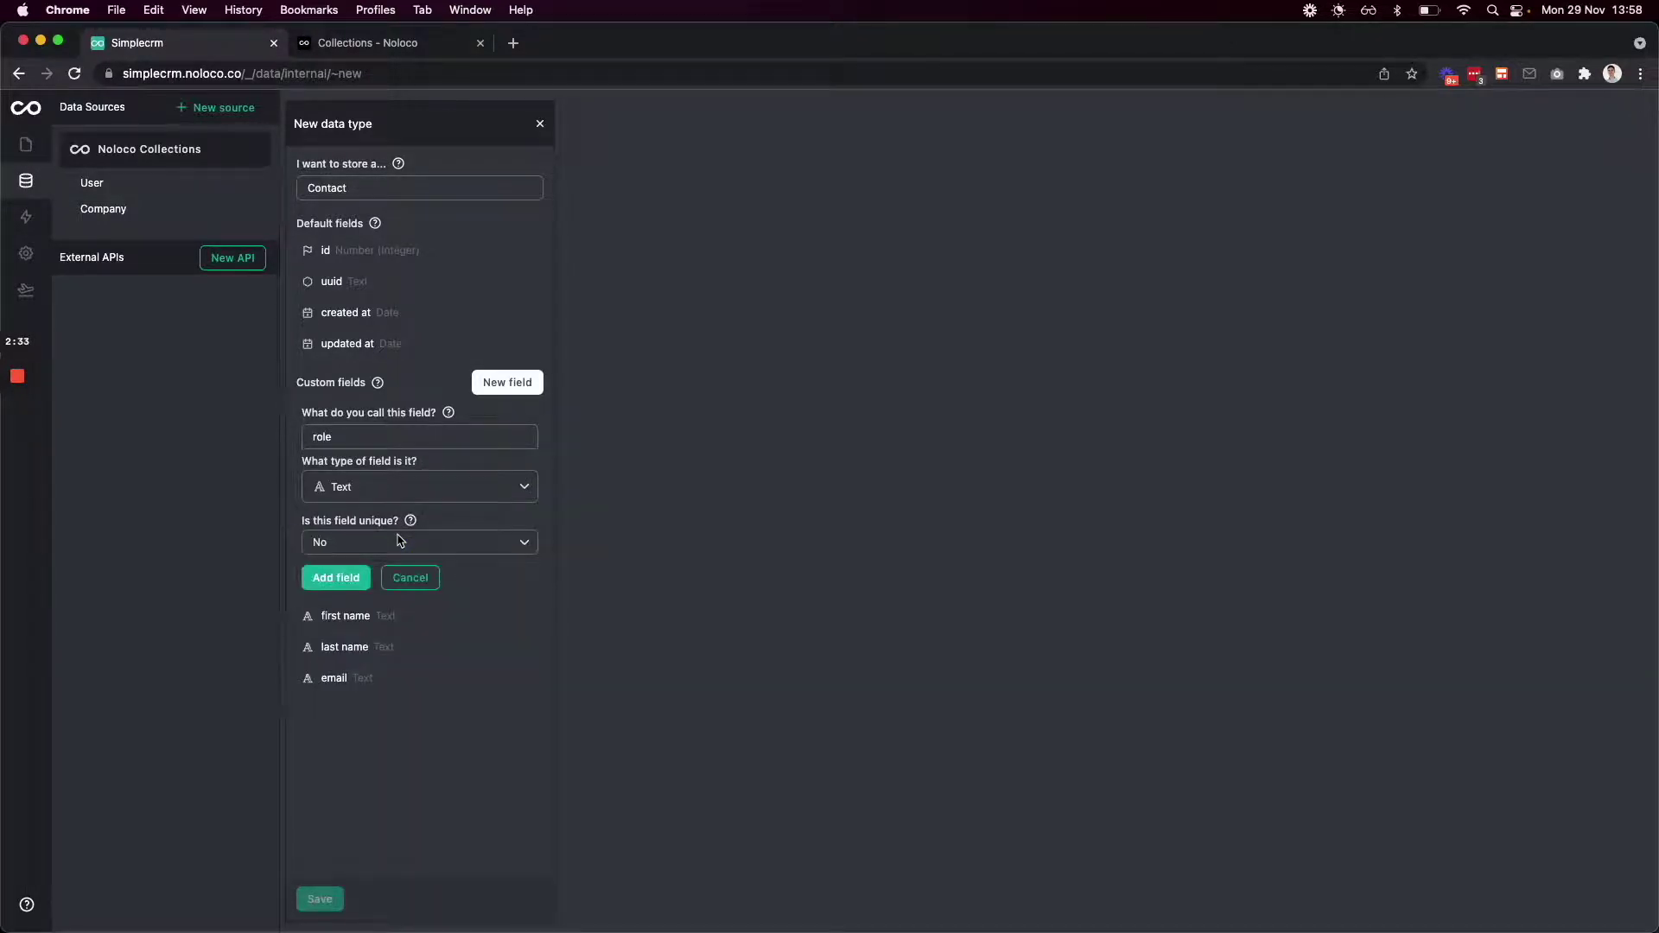
pyautogui.click(353, 580)
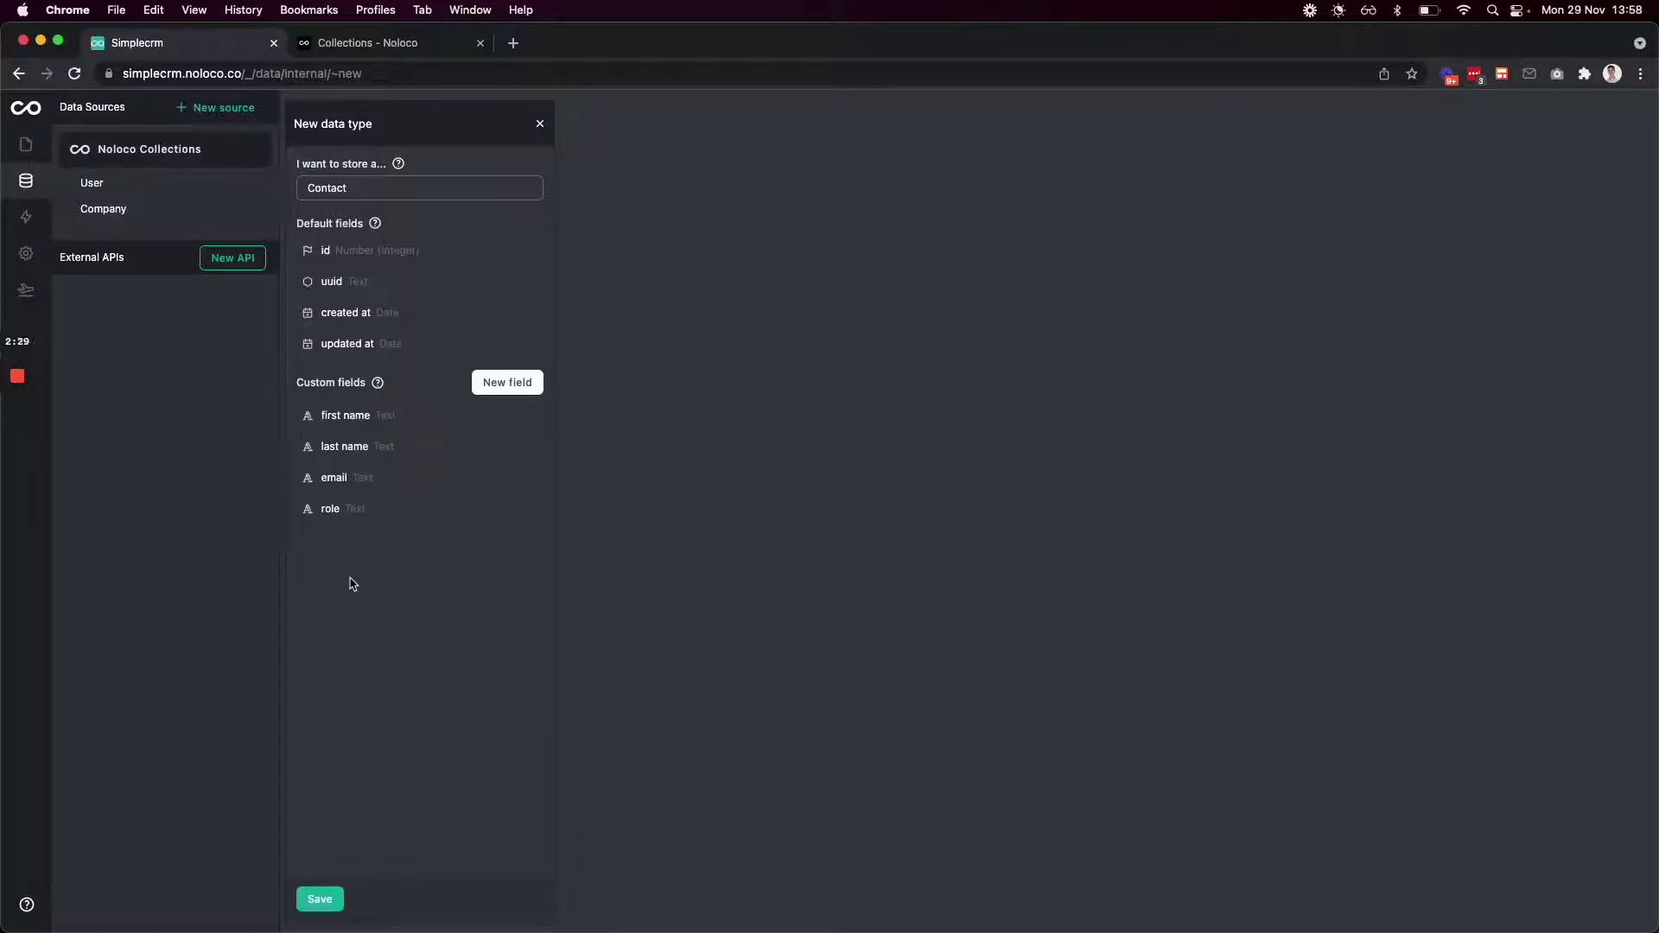
pyautogui.click(510, 383)
pyautogui.click(510, 383)
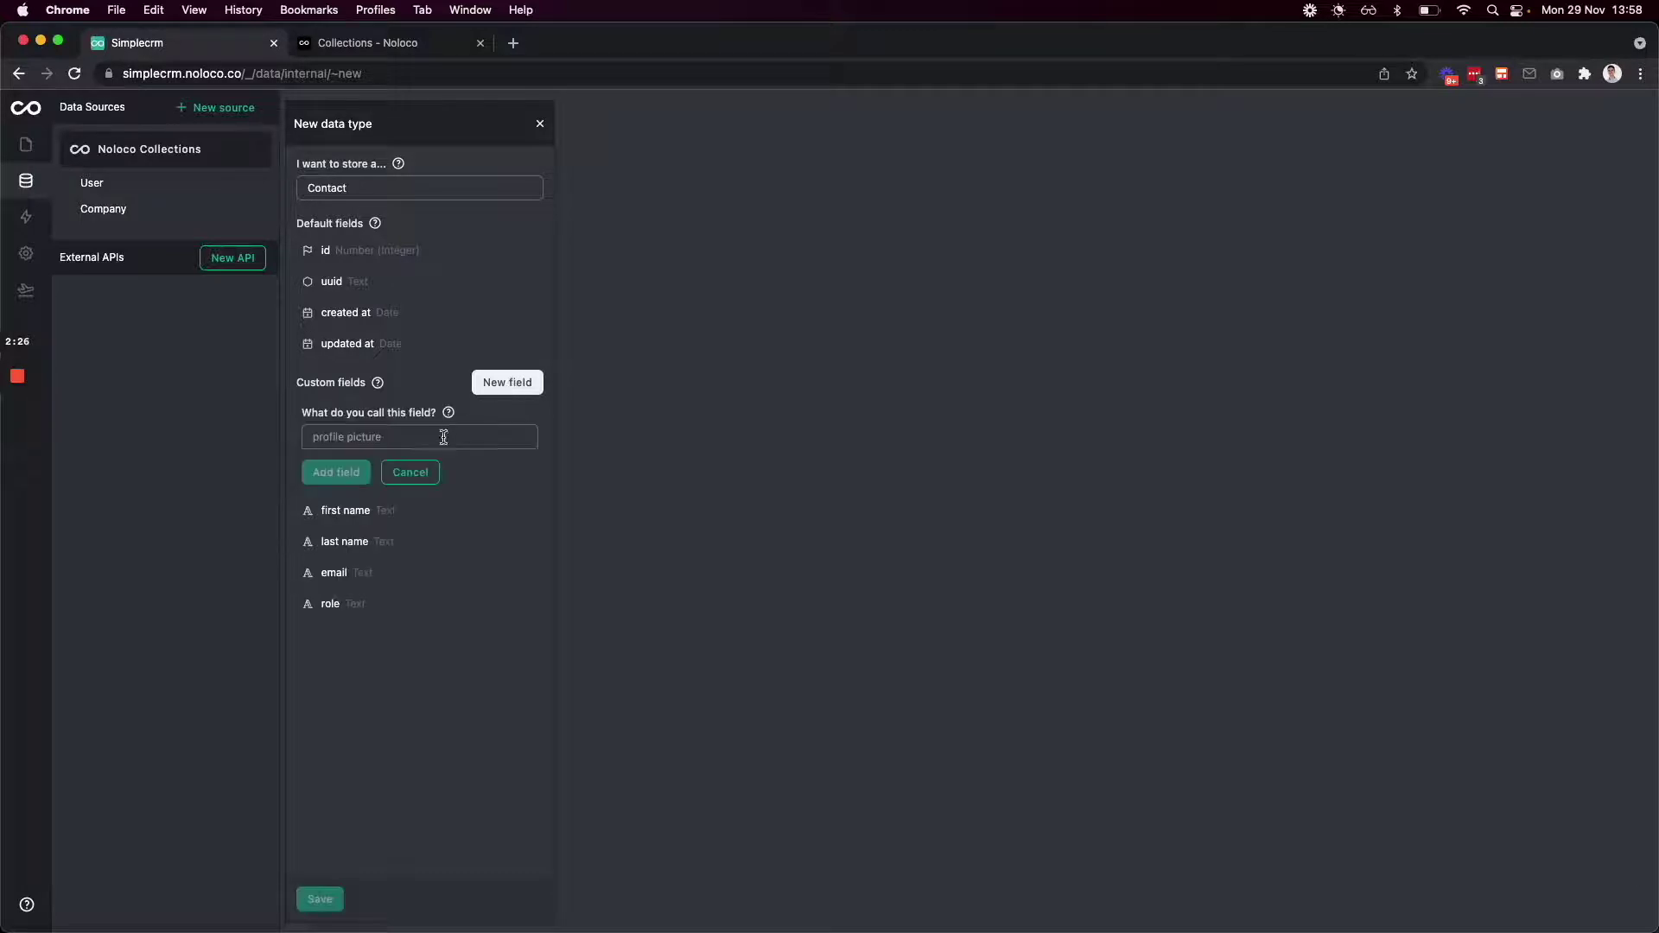
# - Add a company field linking to Company, one company with many 'Contacts', and save Contact
pyautogui.write('company')
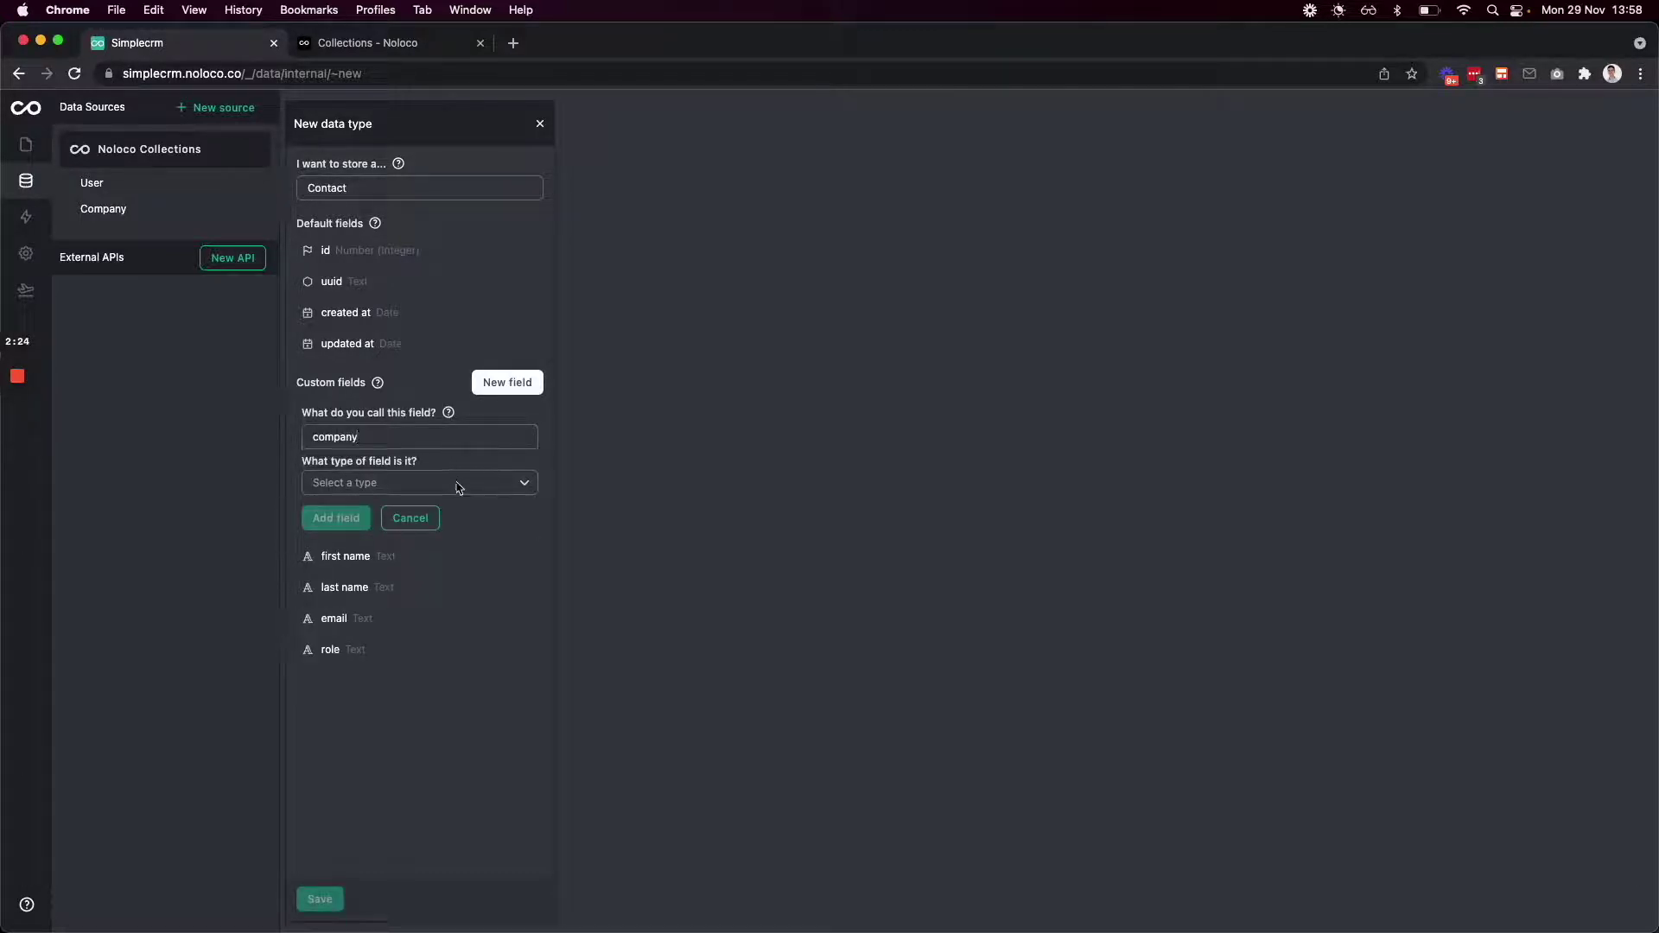
pyautogui.click(458, 486)
pyautogui.scroll(-8, 527, 586)
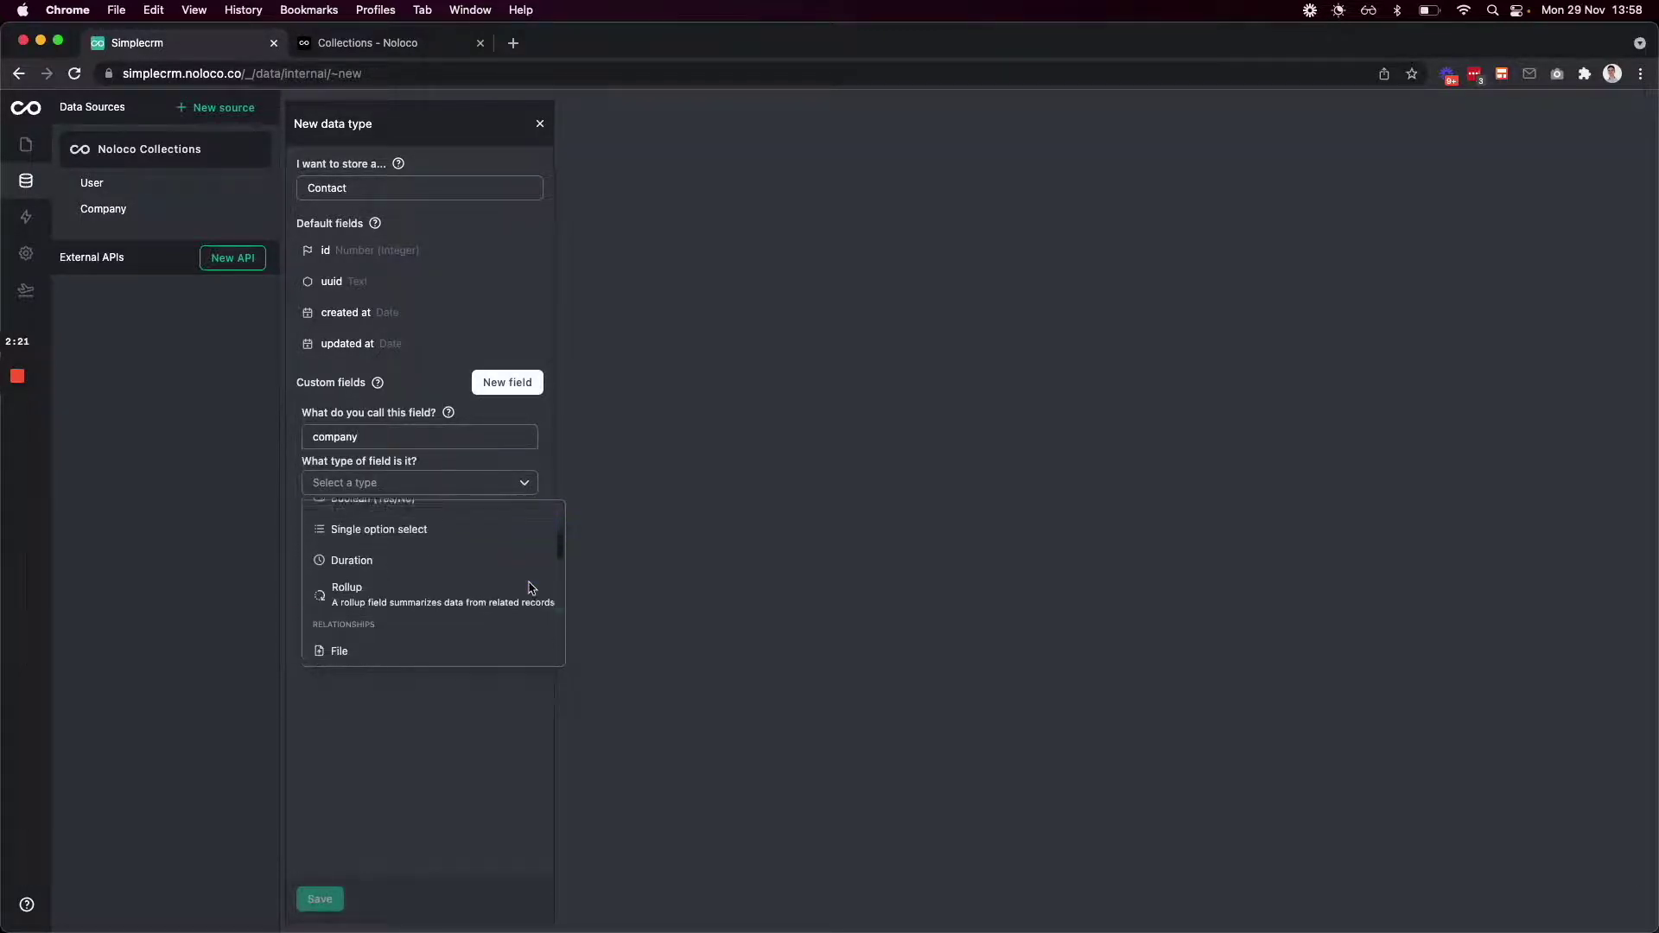
pyautogui.scroll(-5, 414, 553)
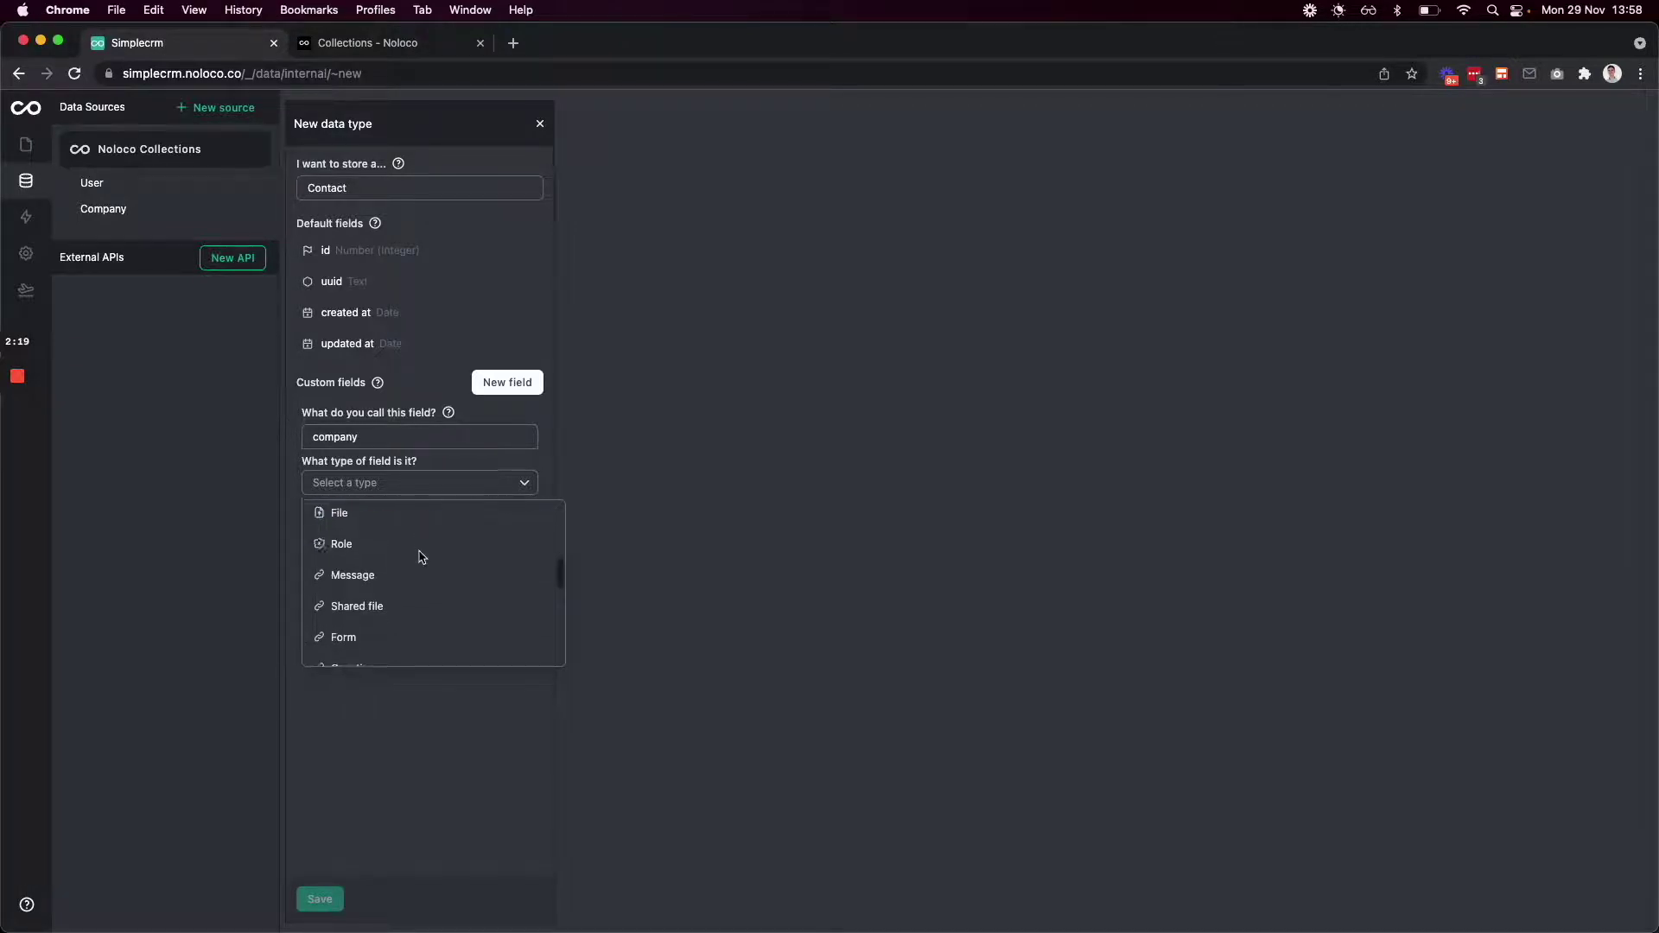
pyautogui.scroll(-5, 423, 557)
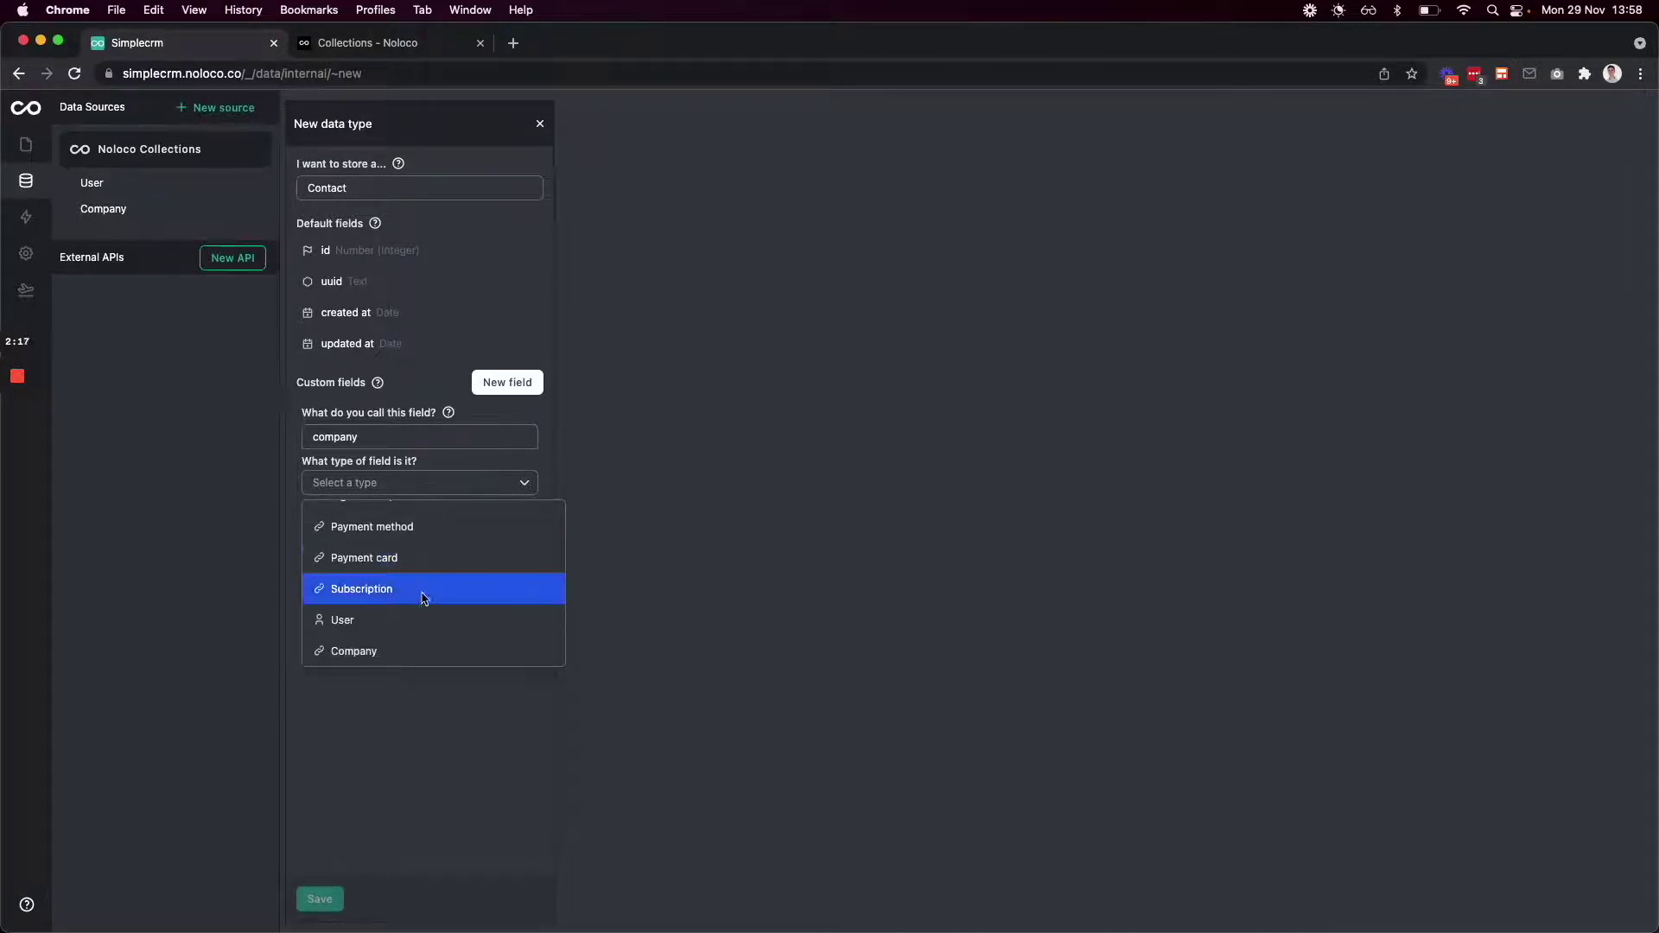
pyautogui.click(423, 651)
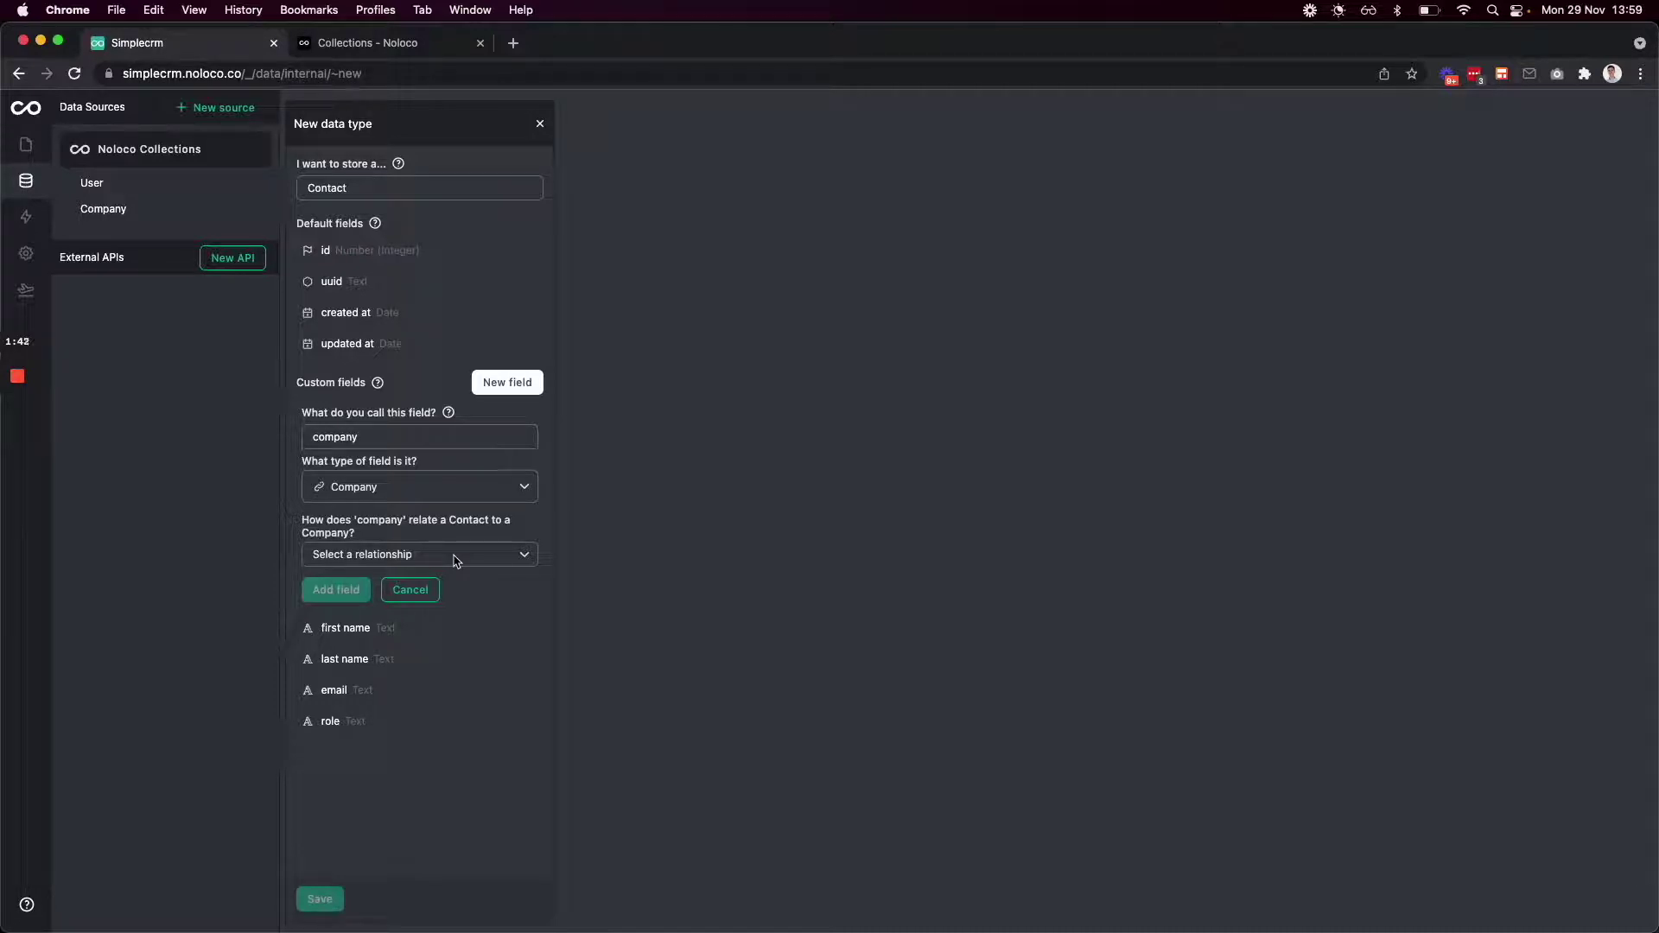
pyautogui.click(456, 561)
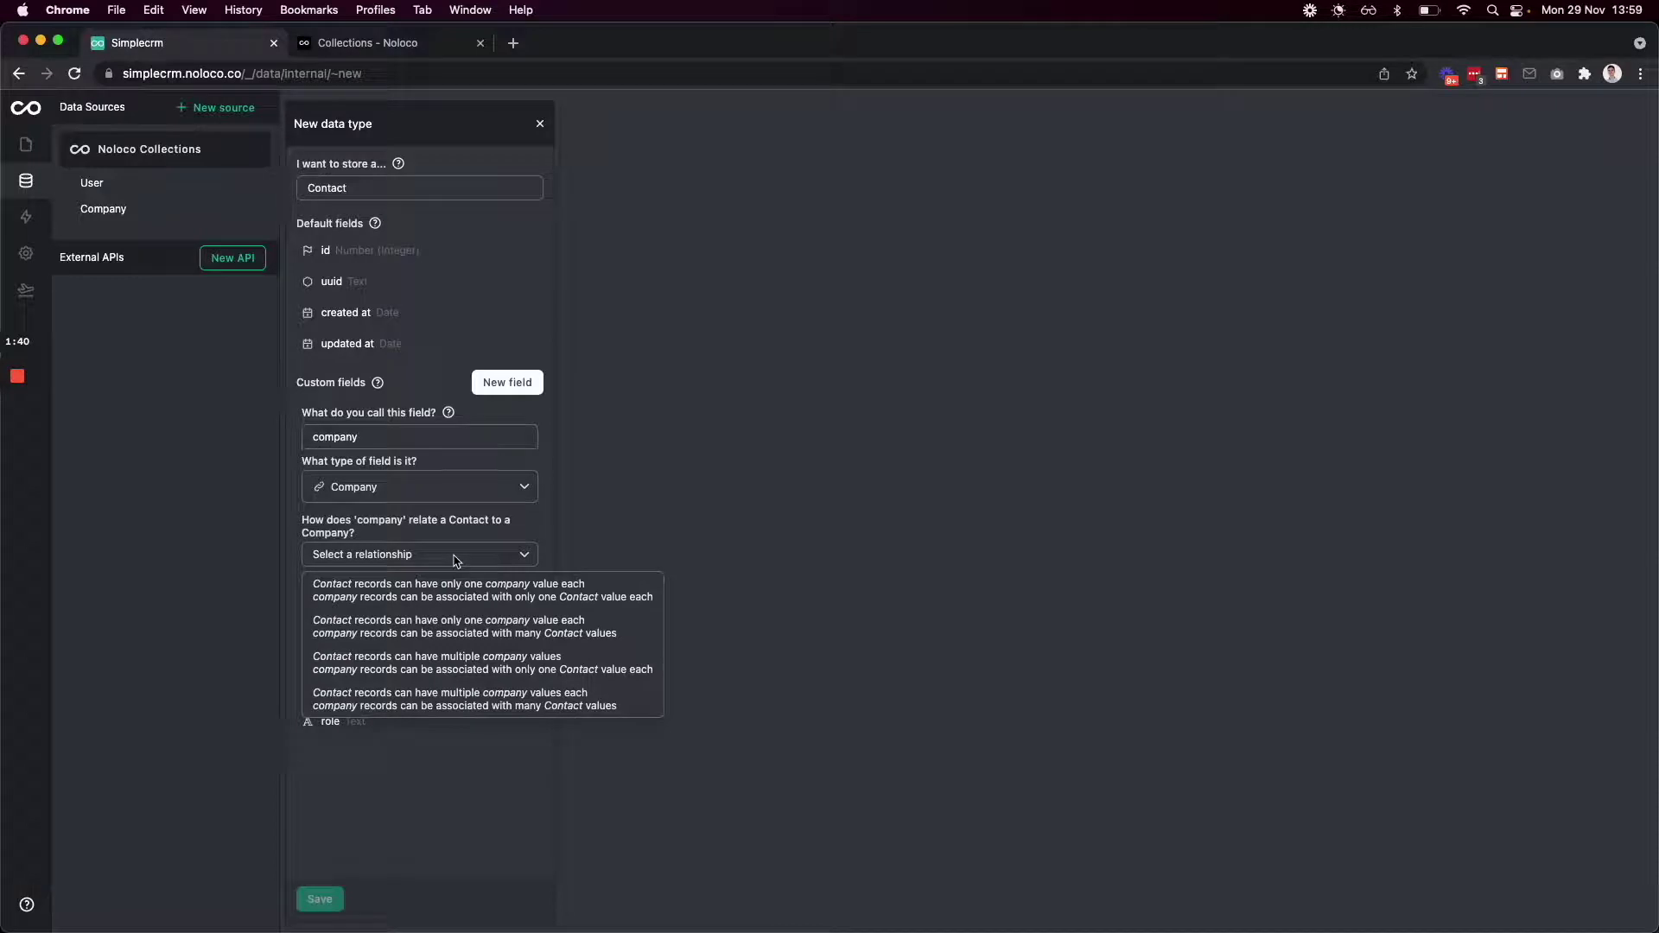
pyautogui.click(470, 633)
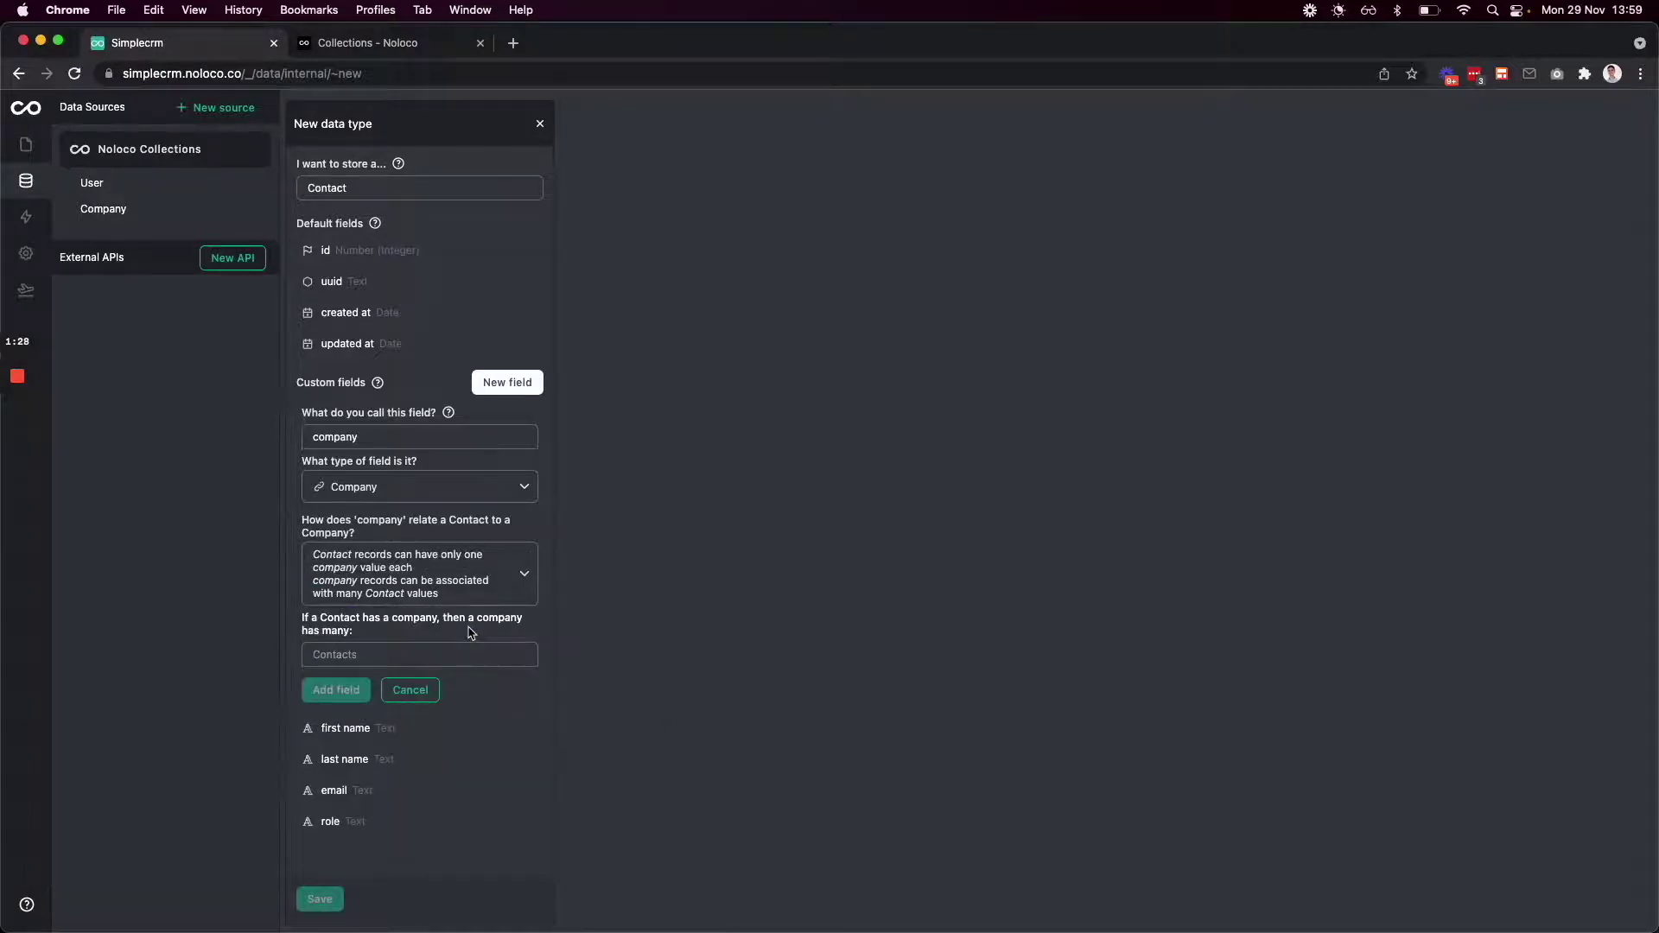
pyautogui.click(473, 665)
pyautogui.write('Contacts')
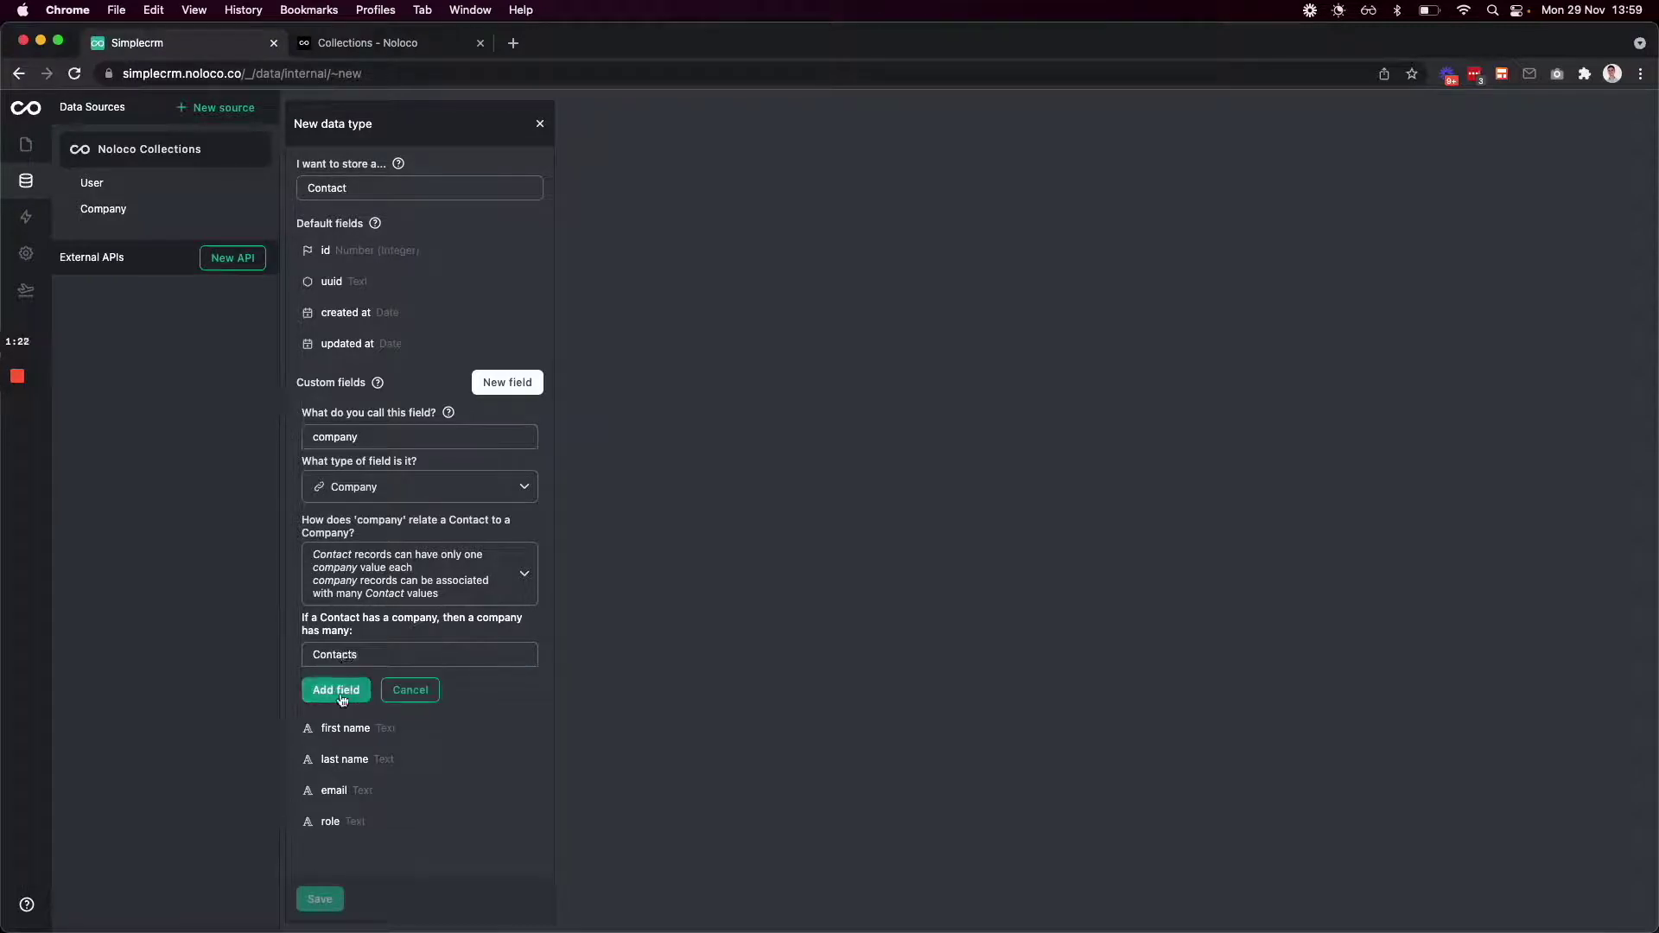
pyautogui.click(344, 692)
pyautogui.click(320, 901)
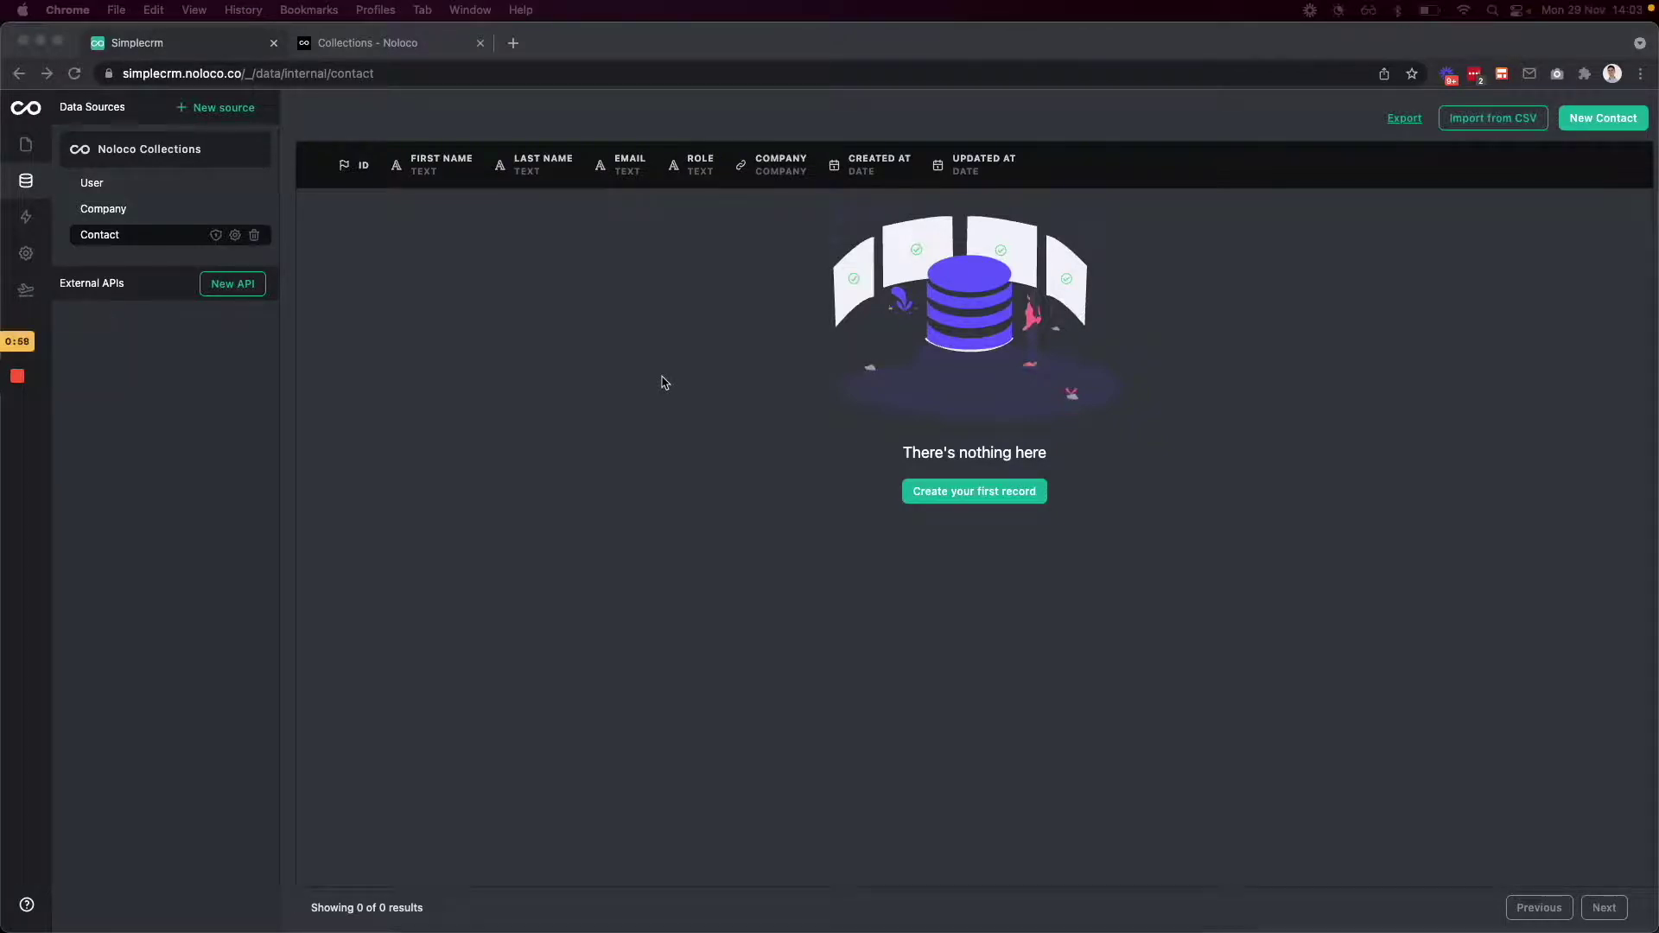
# - Create the first Contact record, a Head of Sales linked to Example company
pyautogui.click(925, 494)
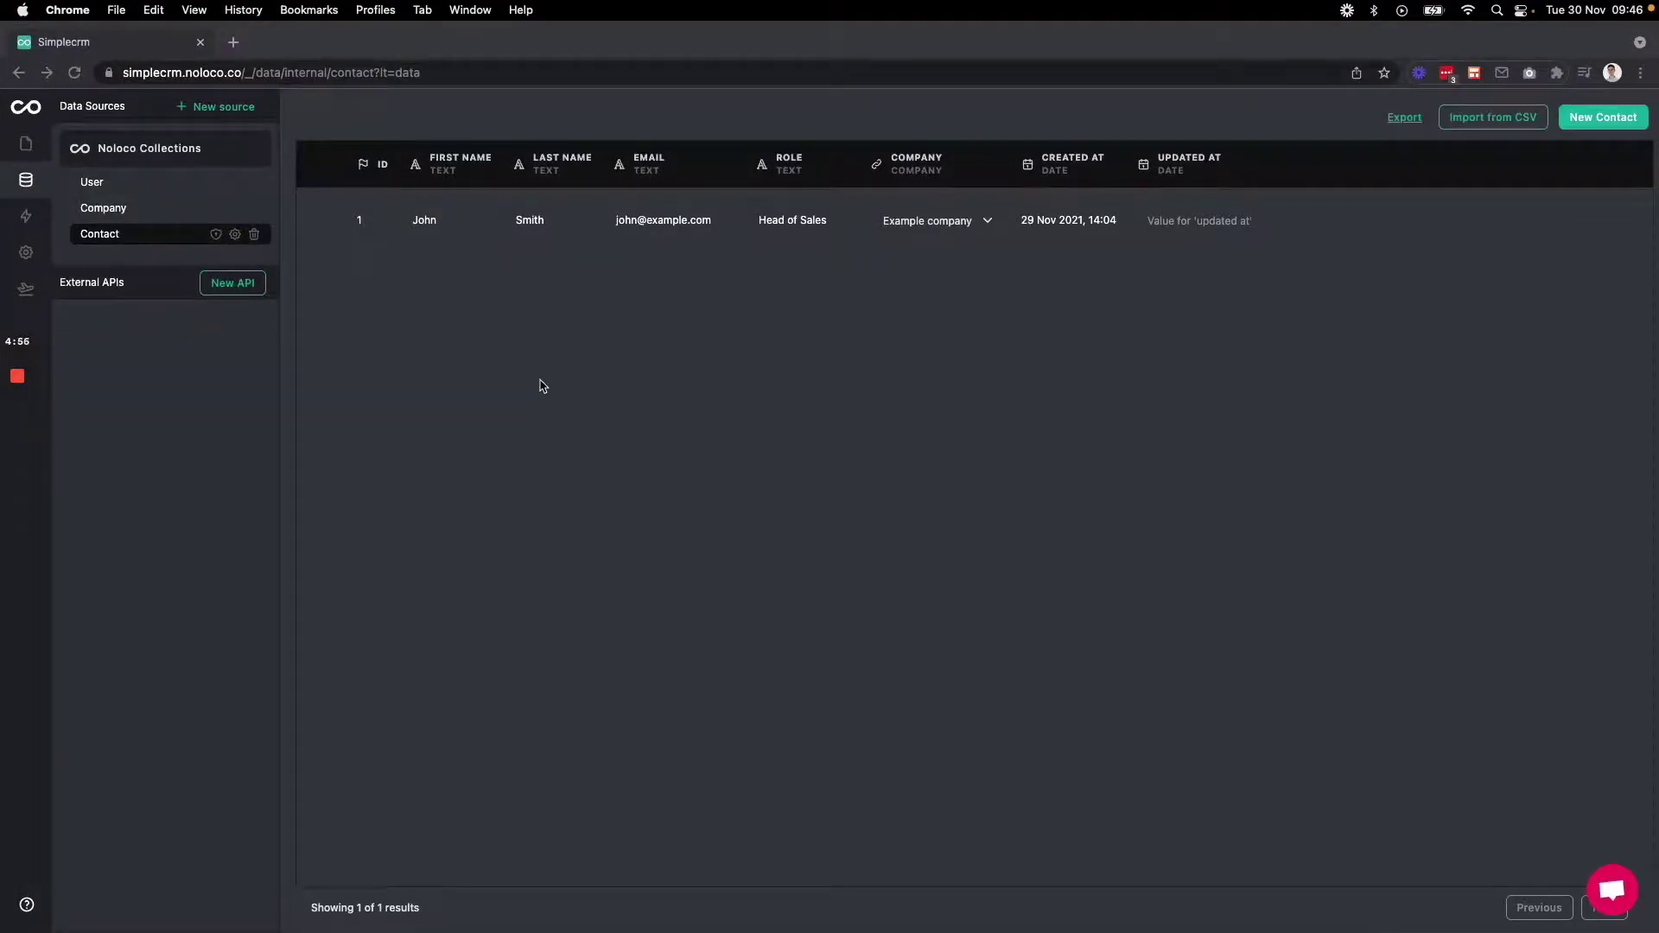
# - Create a new Noloco collection named Opportunity
pyautogui.click(223, 111)
pyautogui.click(234, 149)
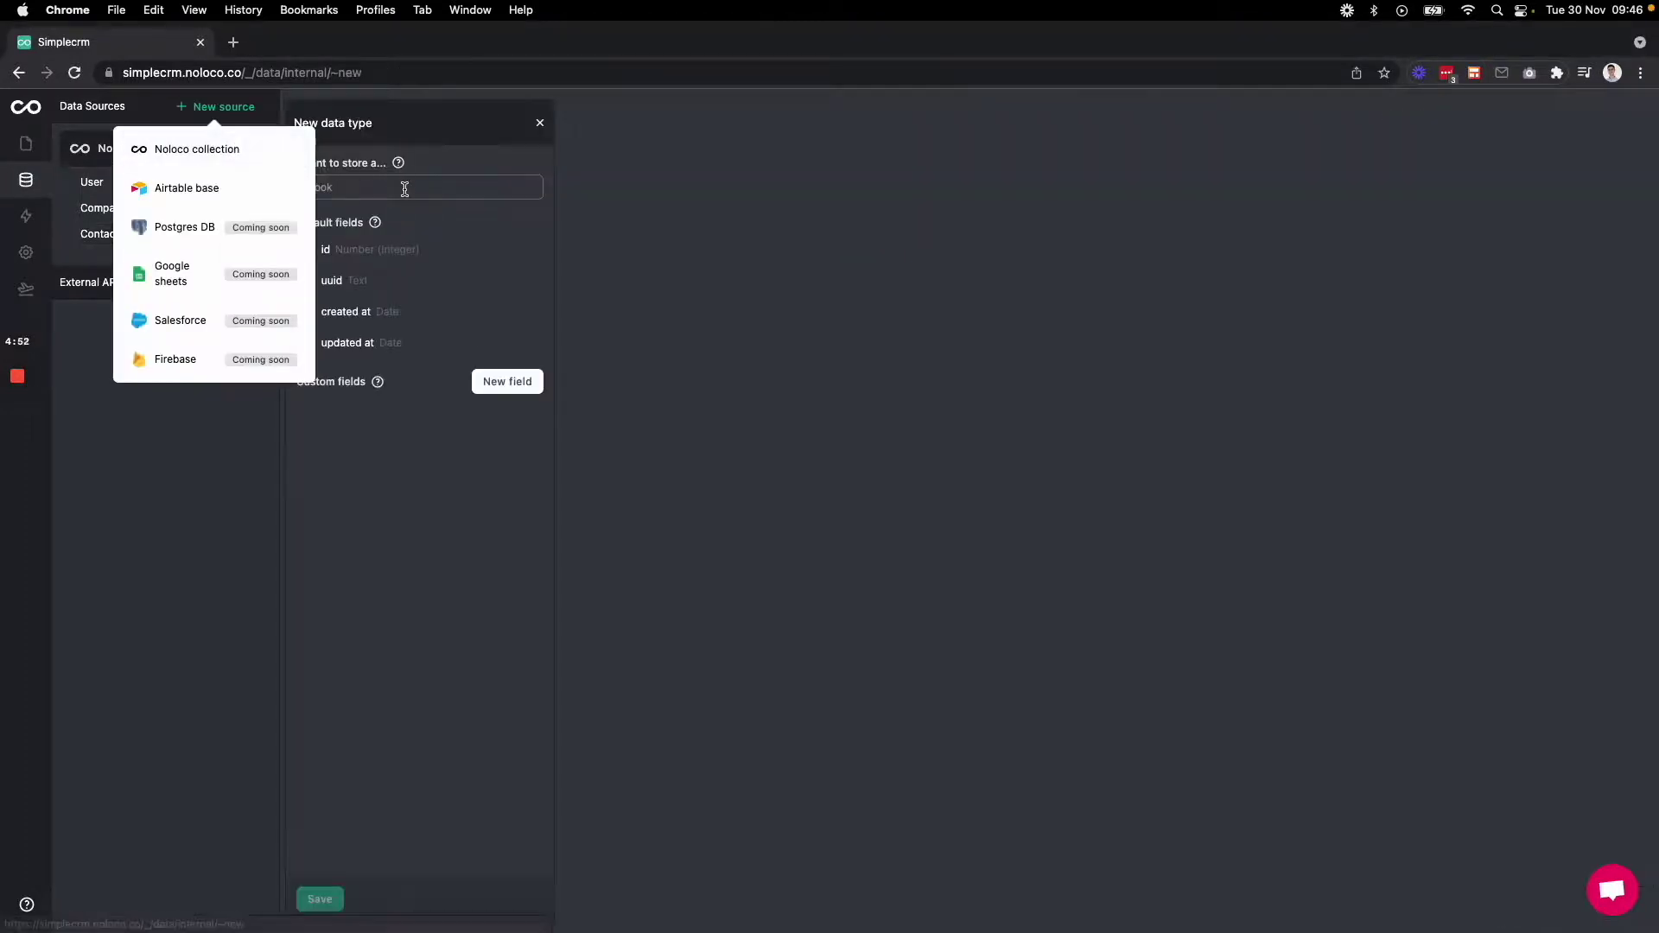
pyautogui.write('Opp')
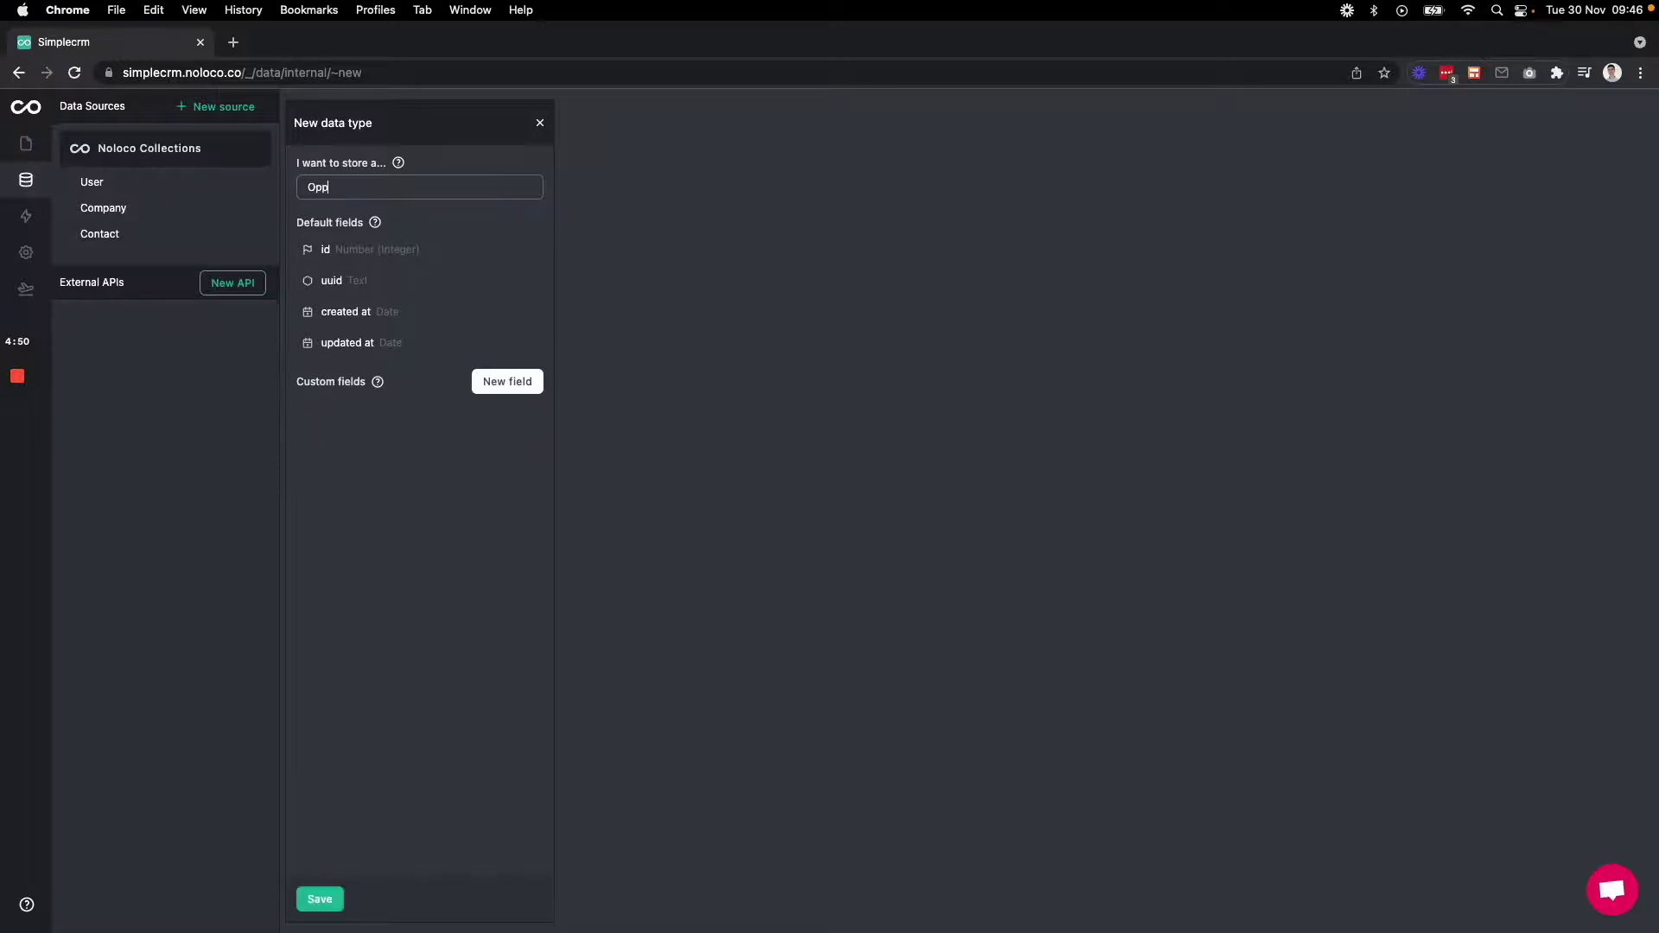
pyautogui.write('ortunity')
# - Add a company field linking each opportunity to one Company
pyautogui.click(505, 382)
pyautogui.click(405, 439)
pyautogui.write('co')
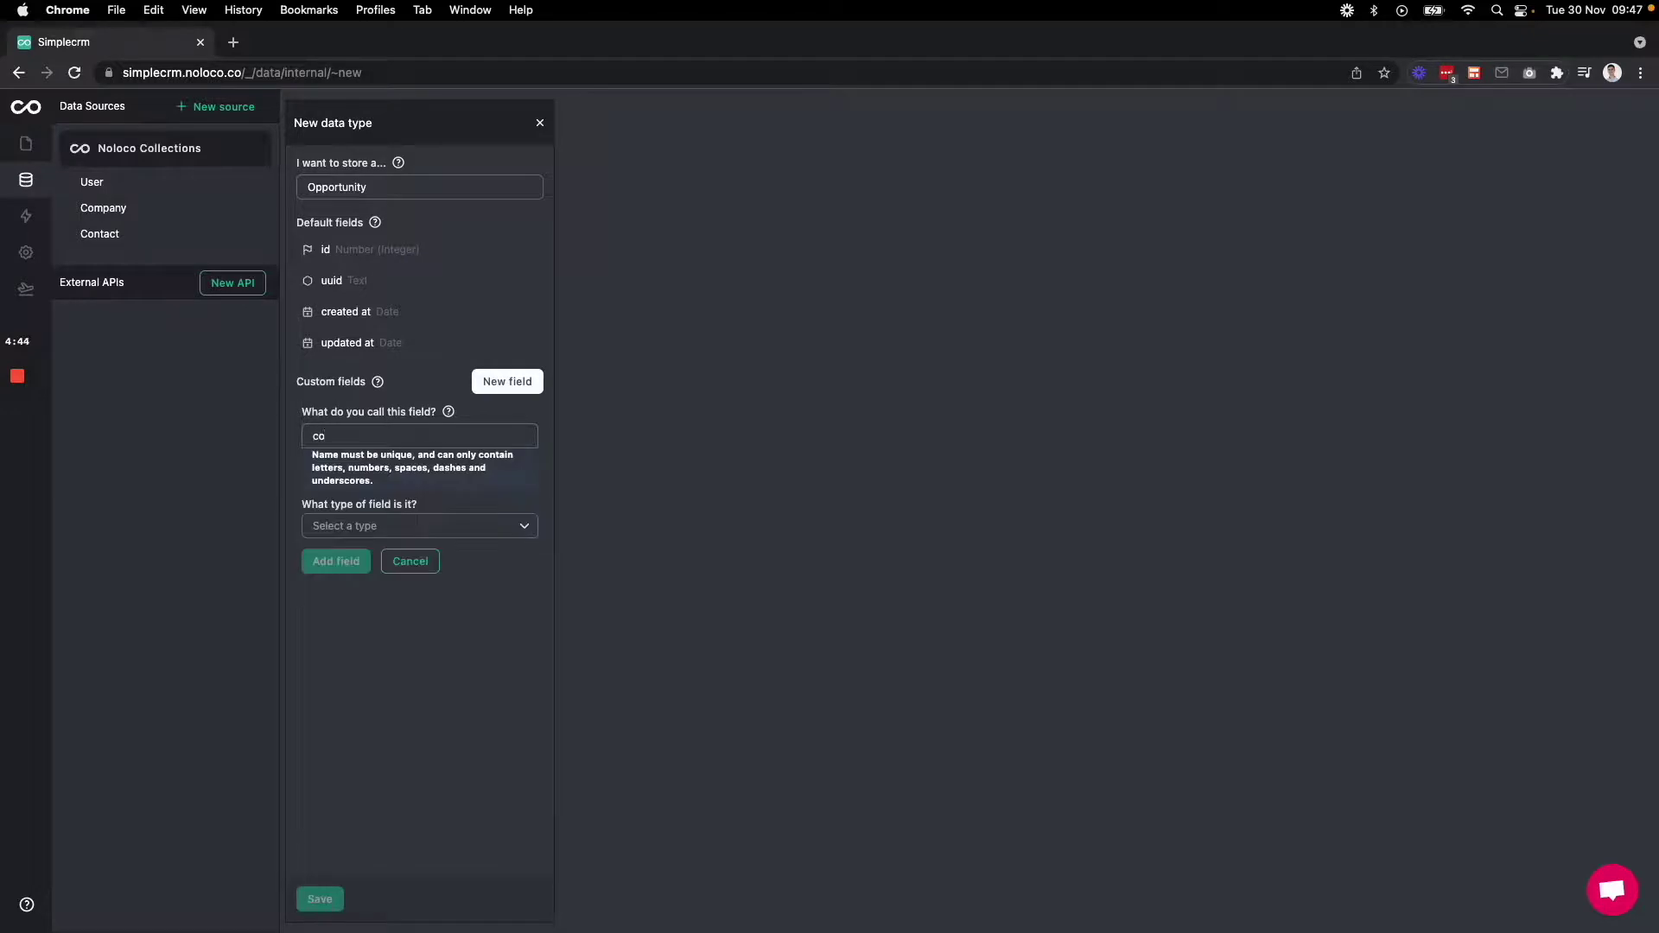
pyautogui.write('mpany')
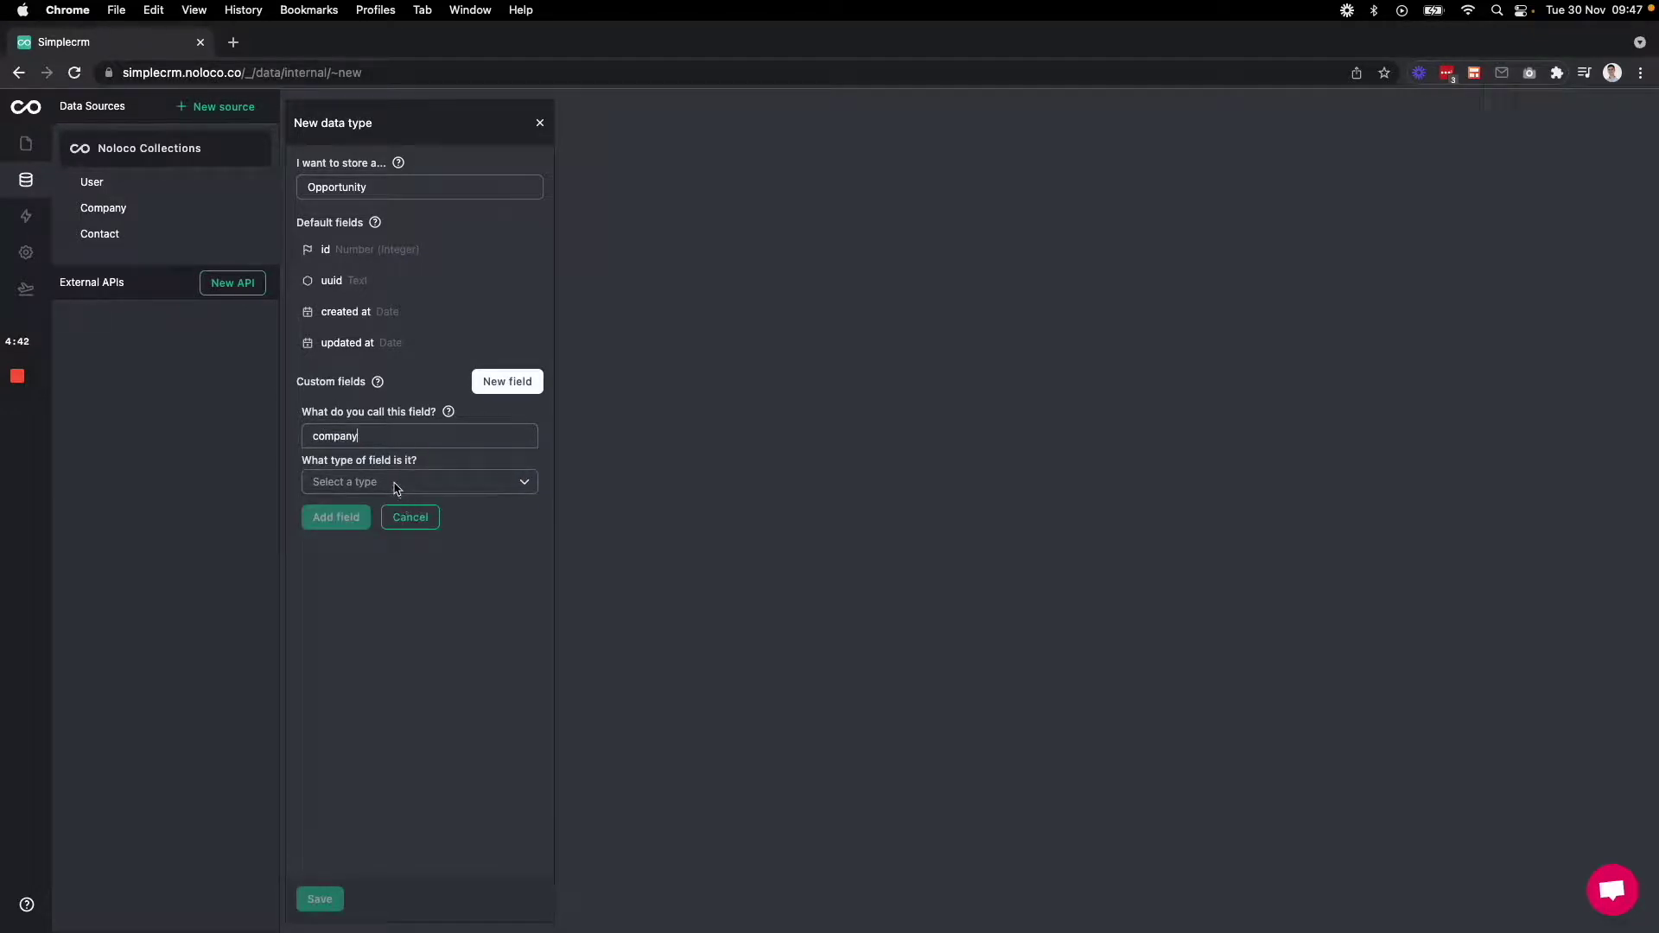
pyautogui.click(397, 489)
pyautogui.scroll(-10, 431, 609)
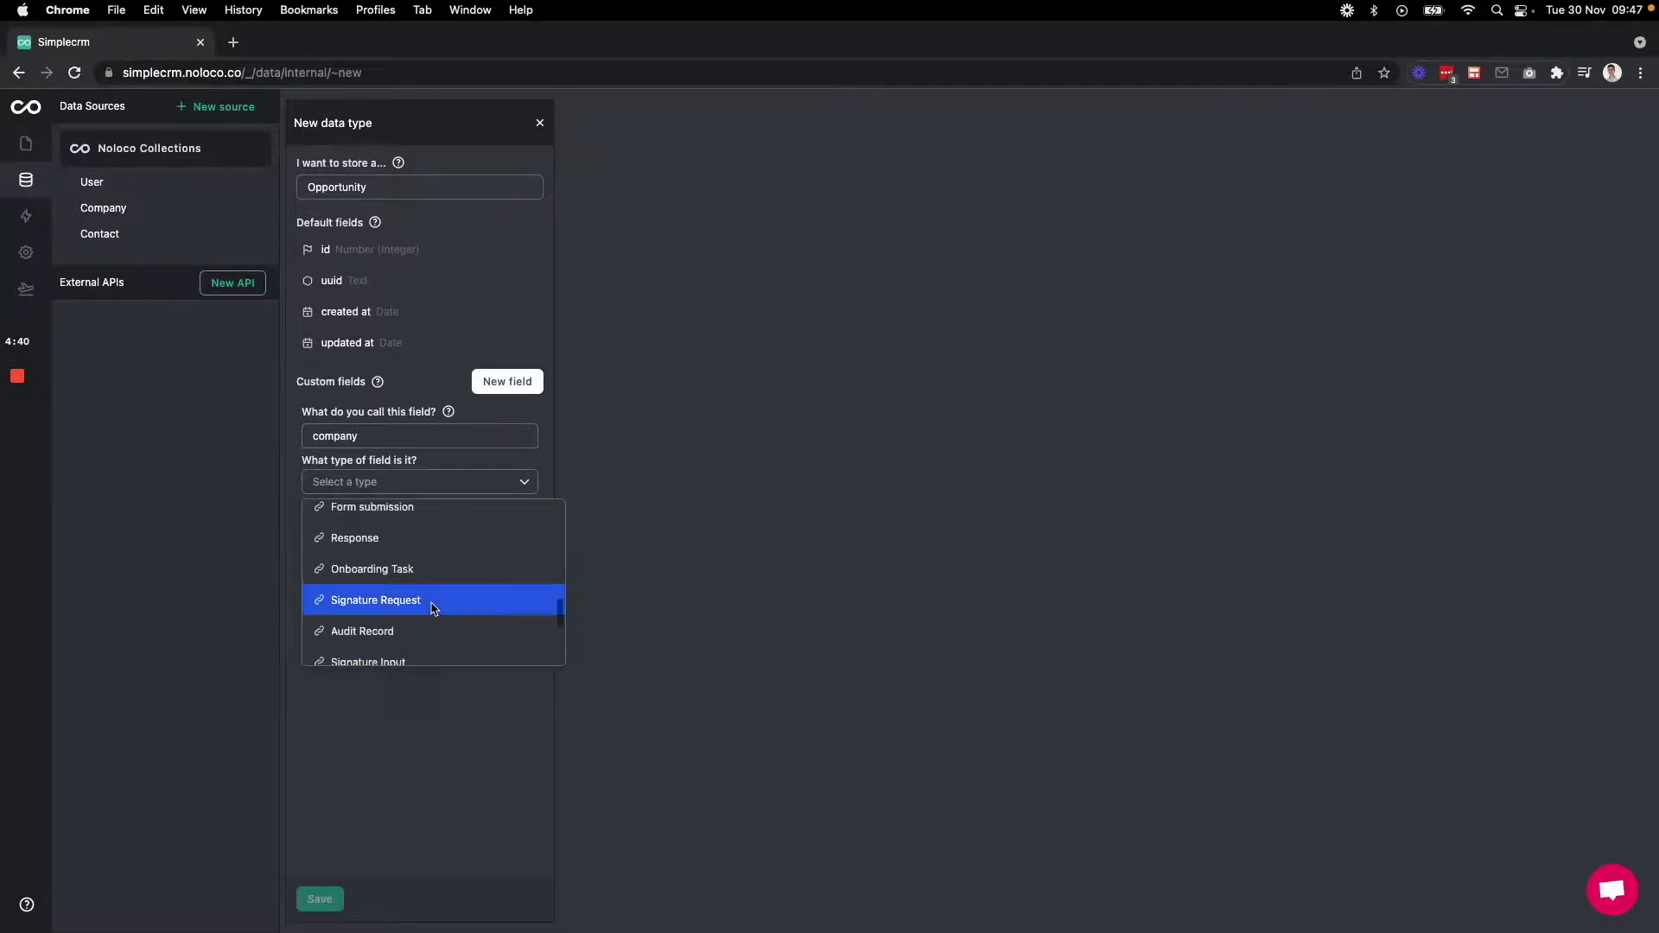
pyautogui.scroll(-5, 431, 609)
pyautogui.click(427, 619)
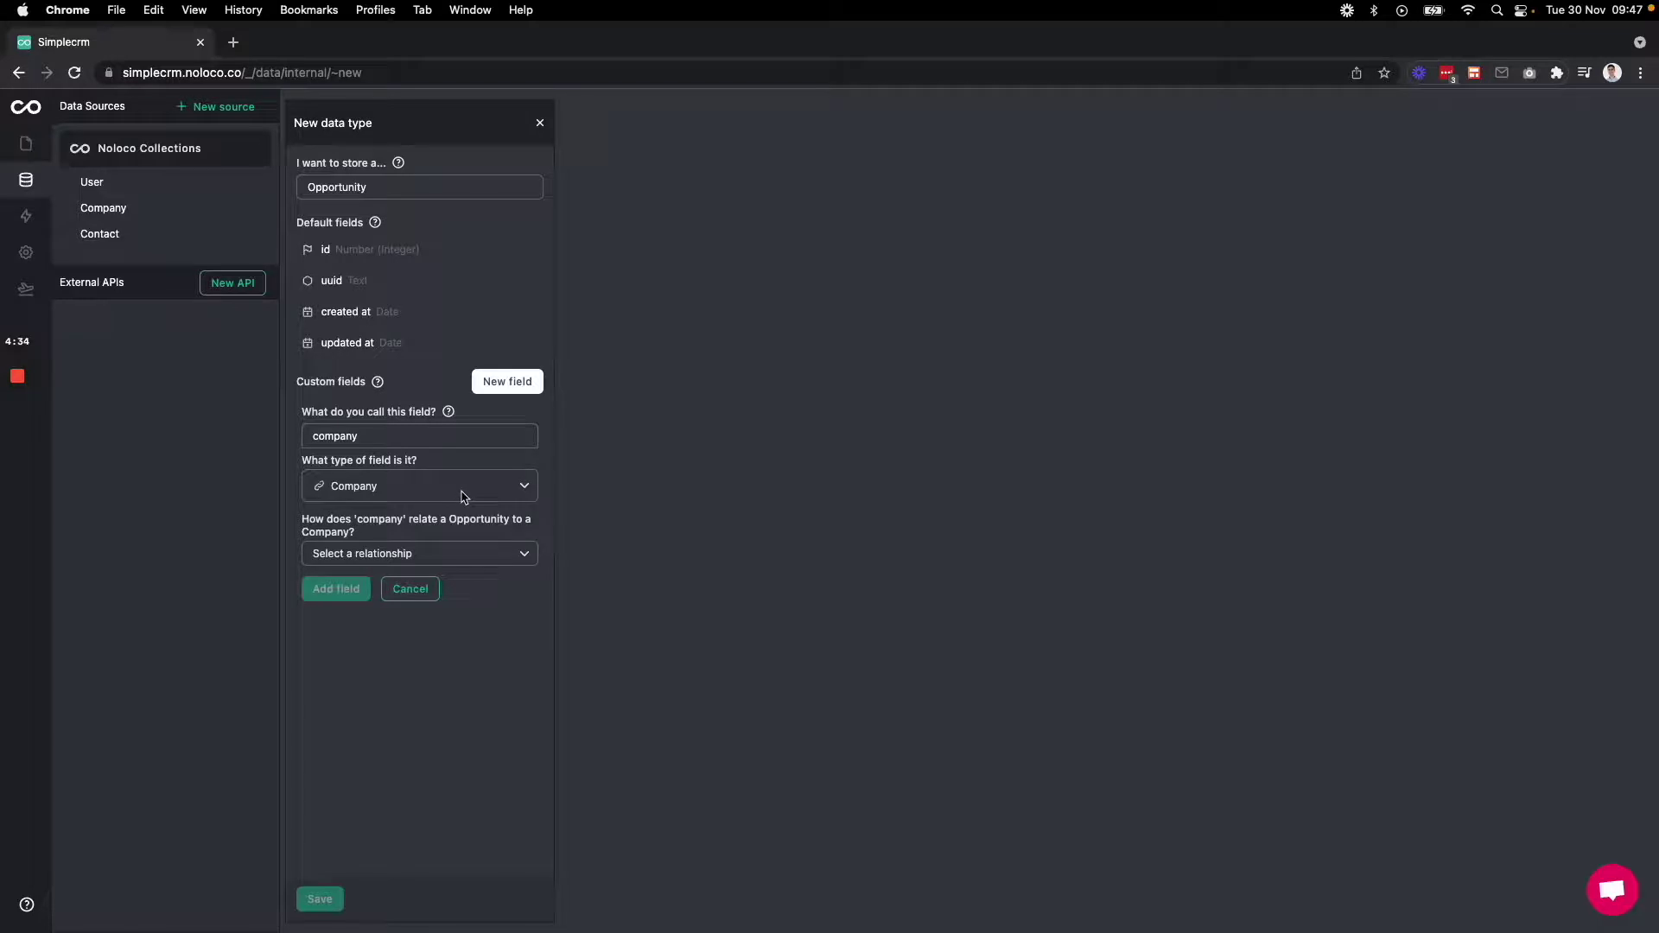
pyautogui.click(455, 555)
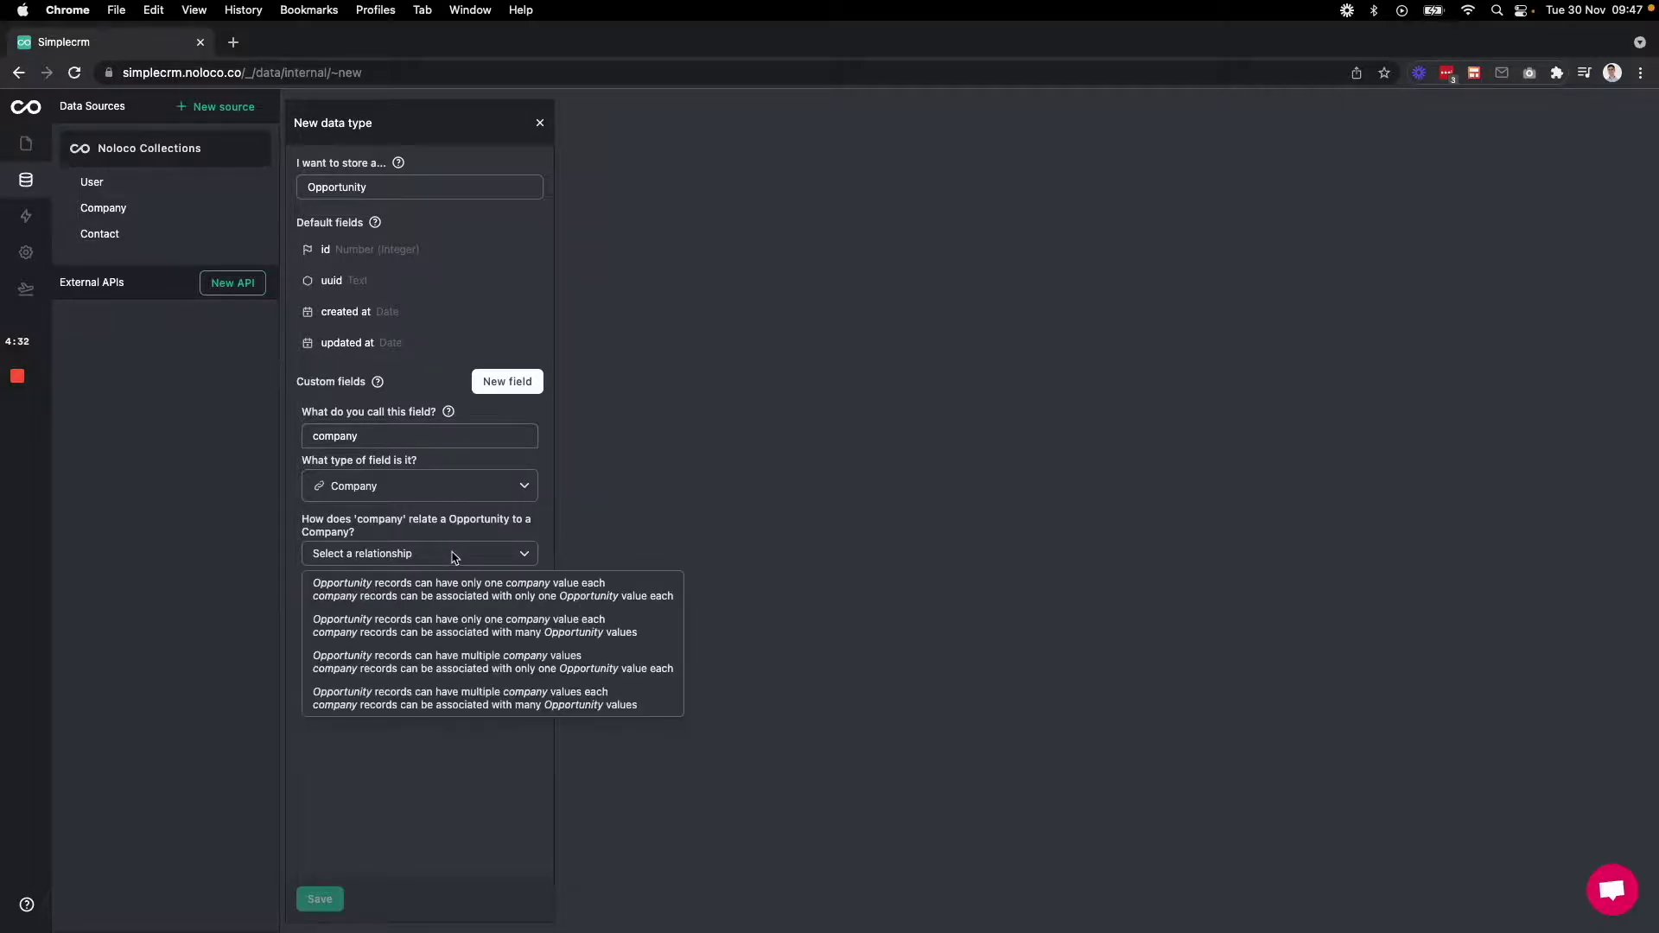
pyautogui.click(451, 595)
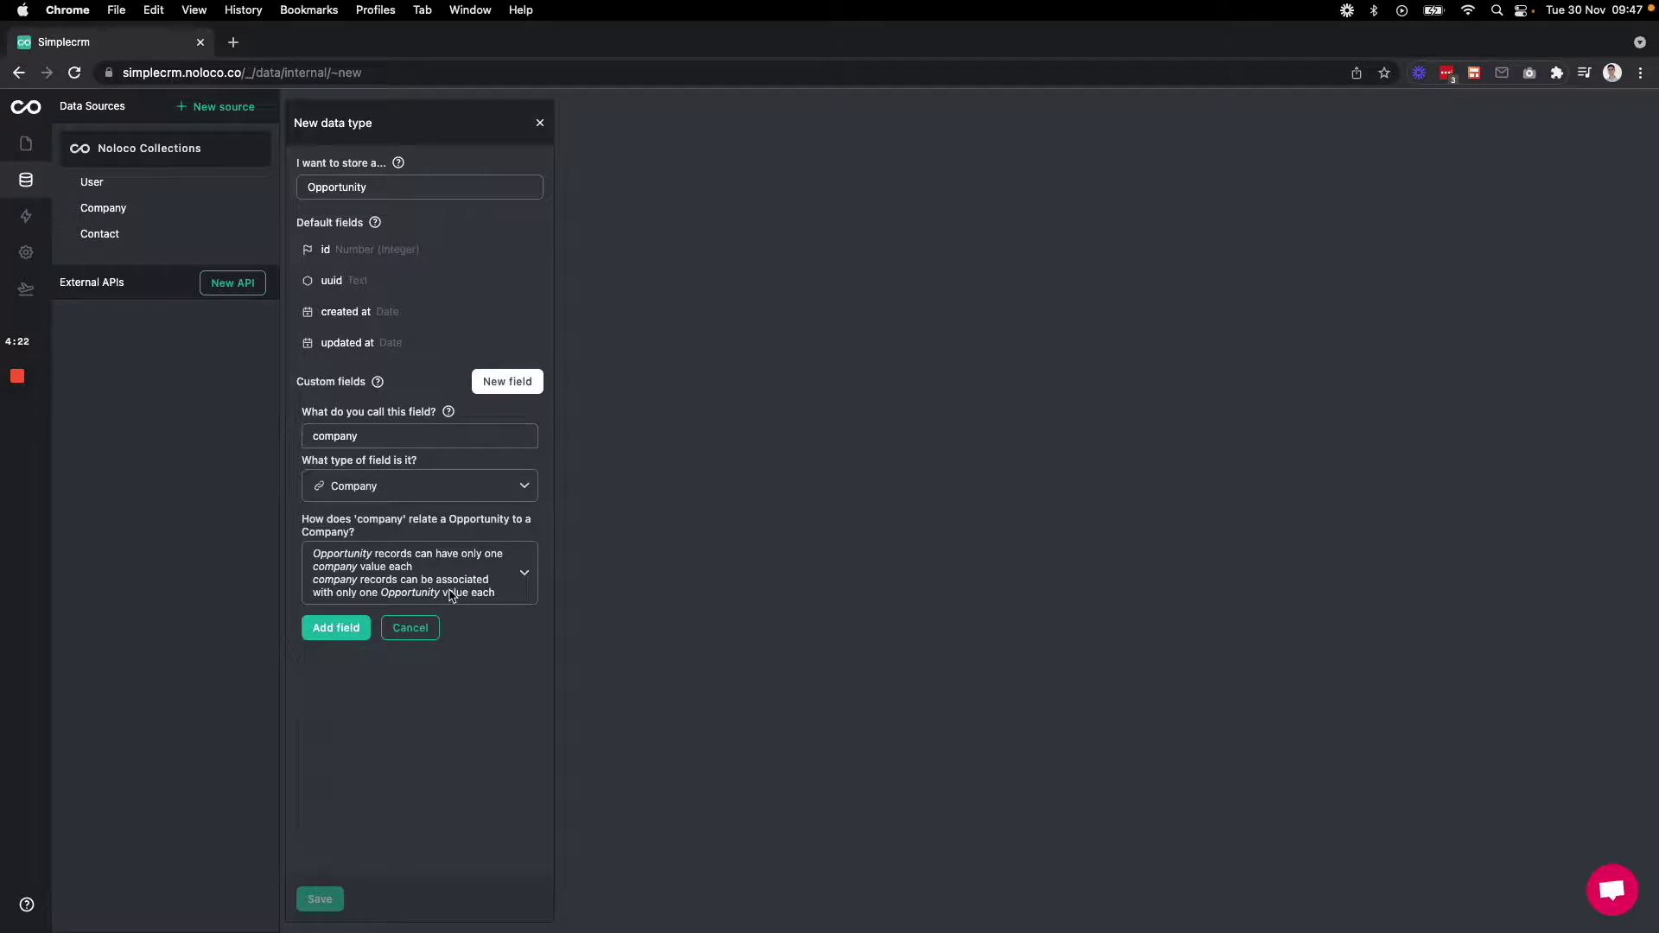
pyautogui.click(444, 575)
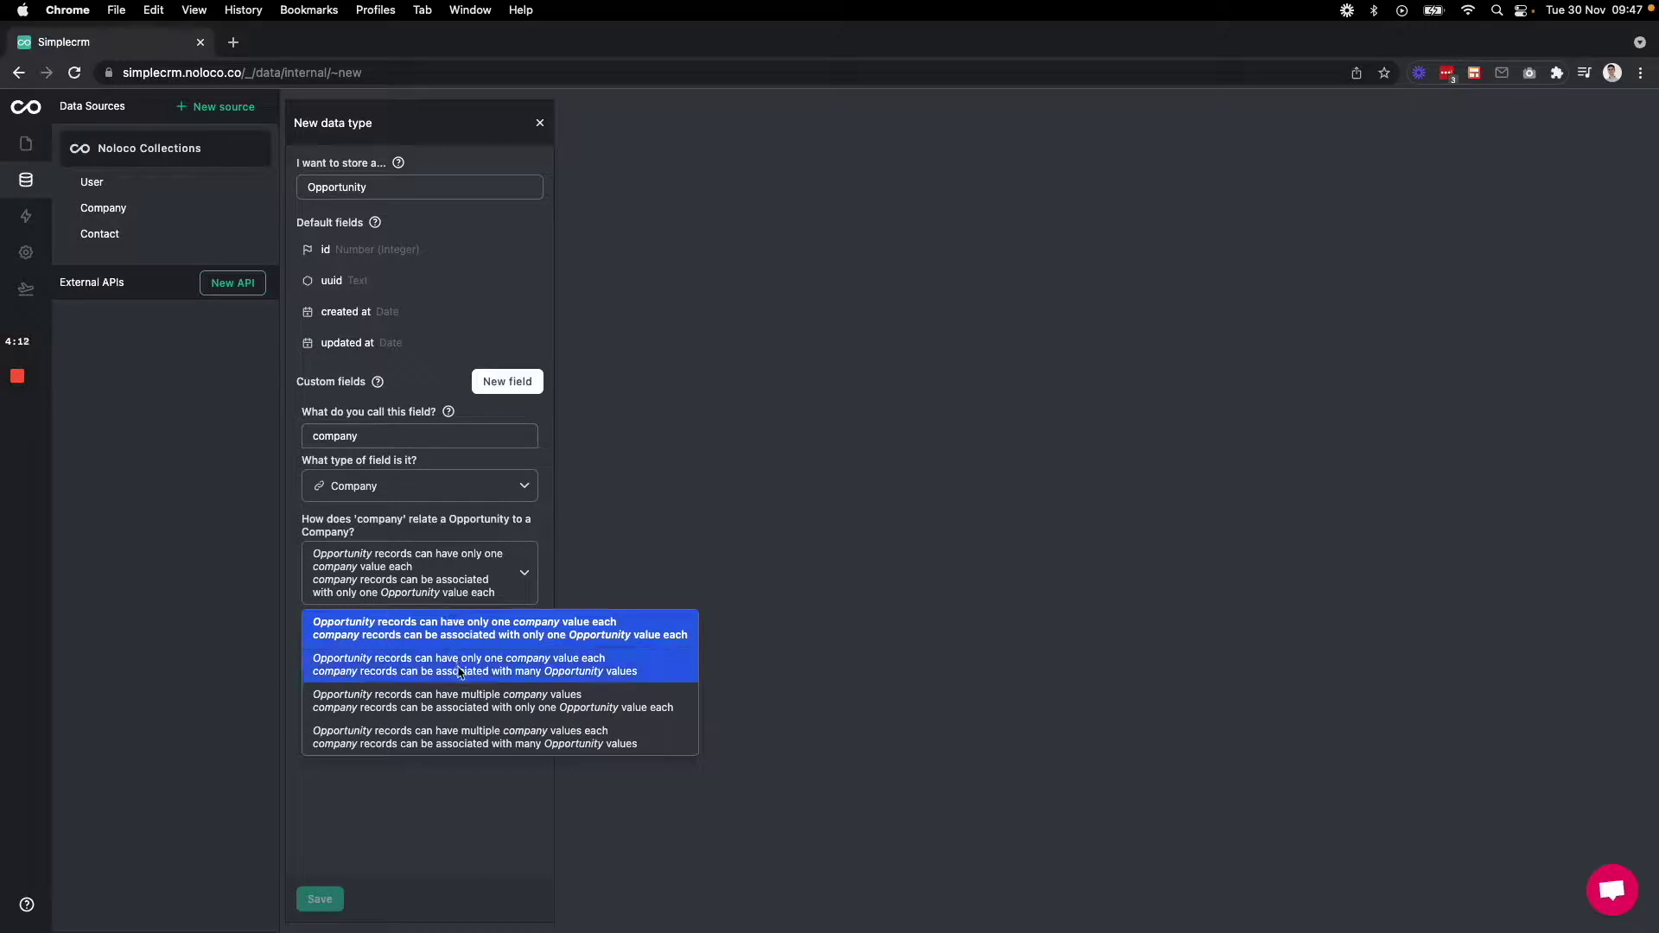
pyautogui.click(486, 631)
pyautogui.click(334, 629)
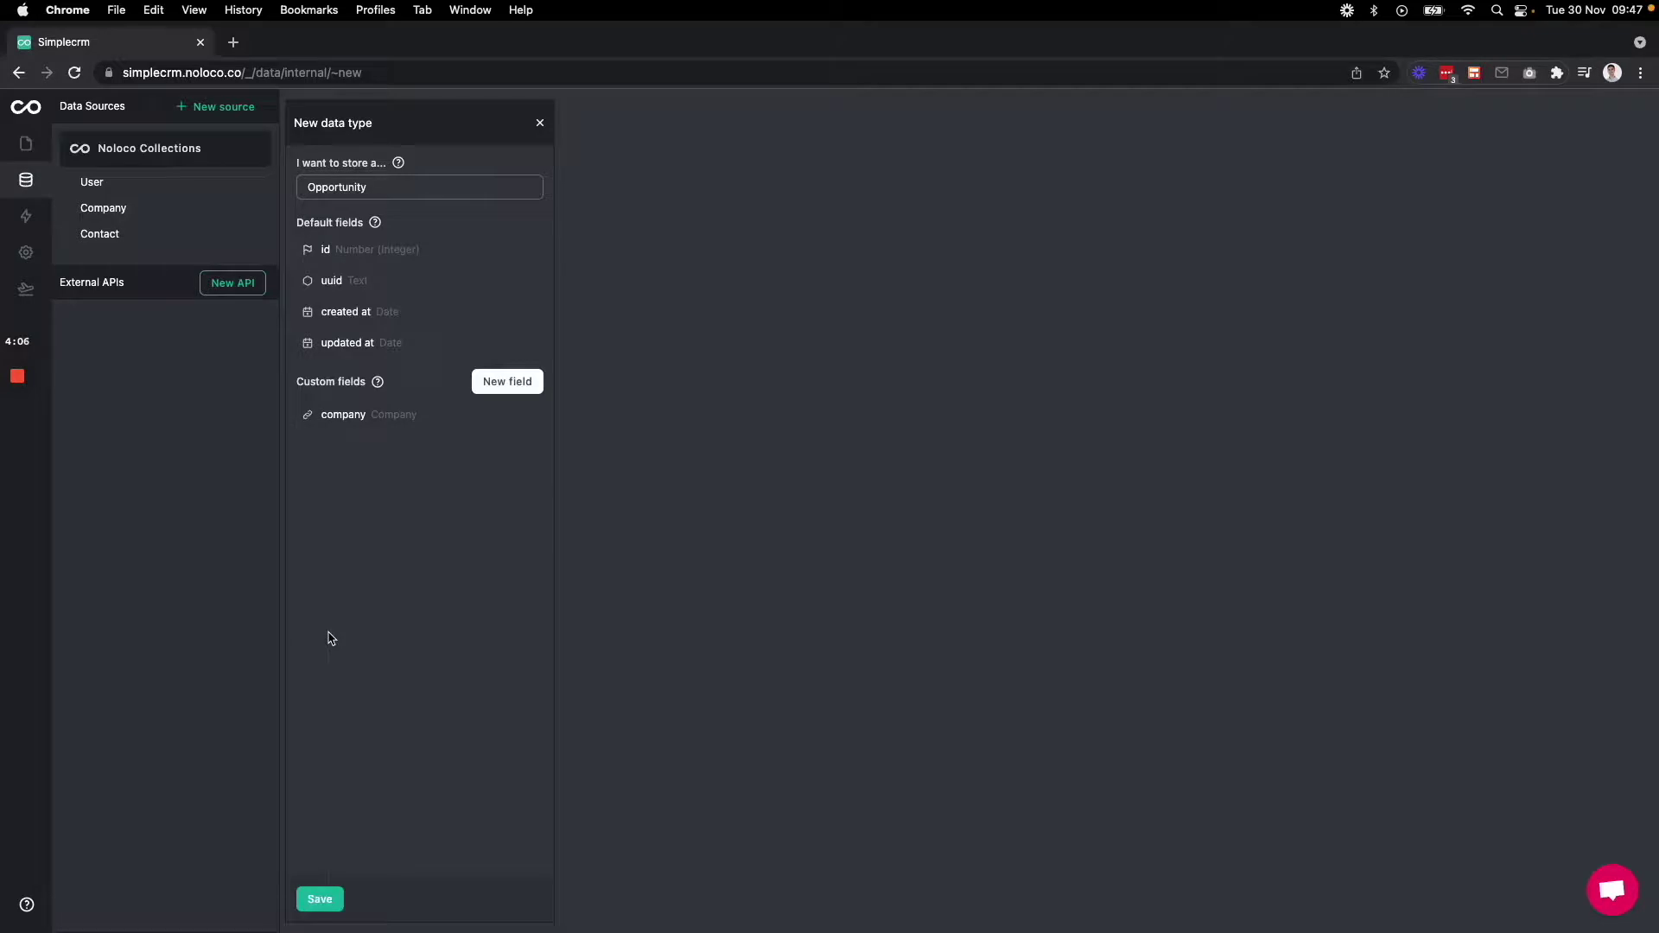
# - Create a field named status of type Single option select
pyautogui.click(501, 381)
pyautogui.click(402, 438)
pyautogui.write('status')
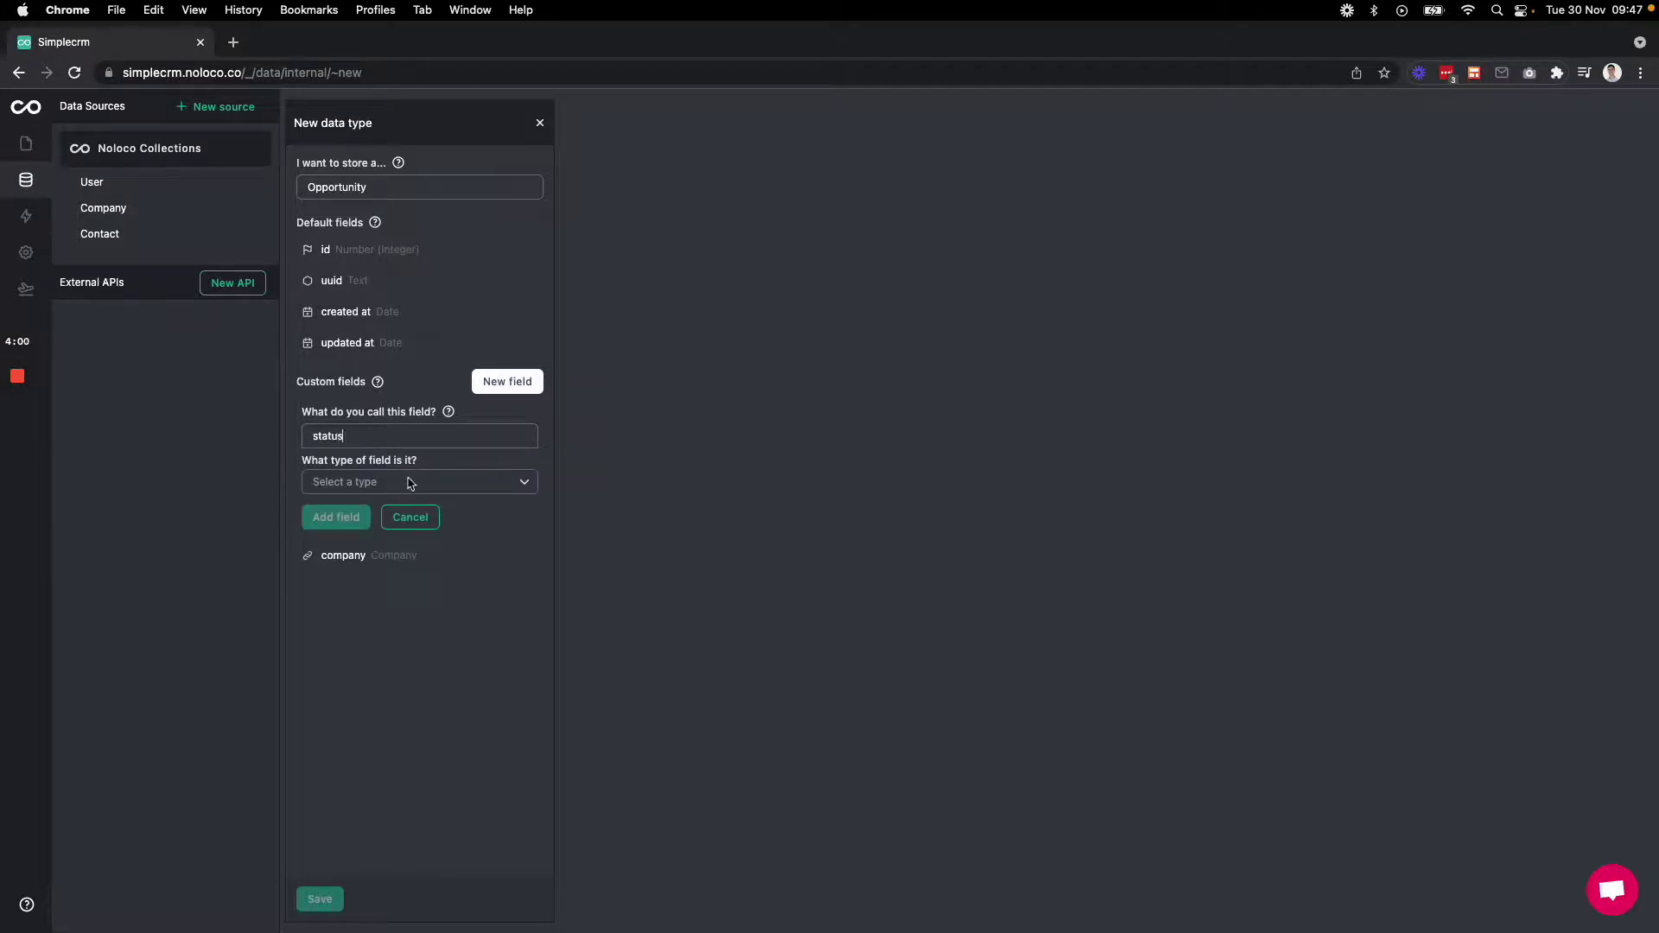
pyautogui.click(409, 482)
pyautogui.scroll(-2, 418, 597)
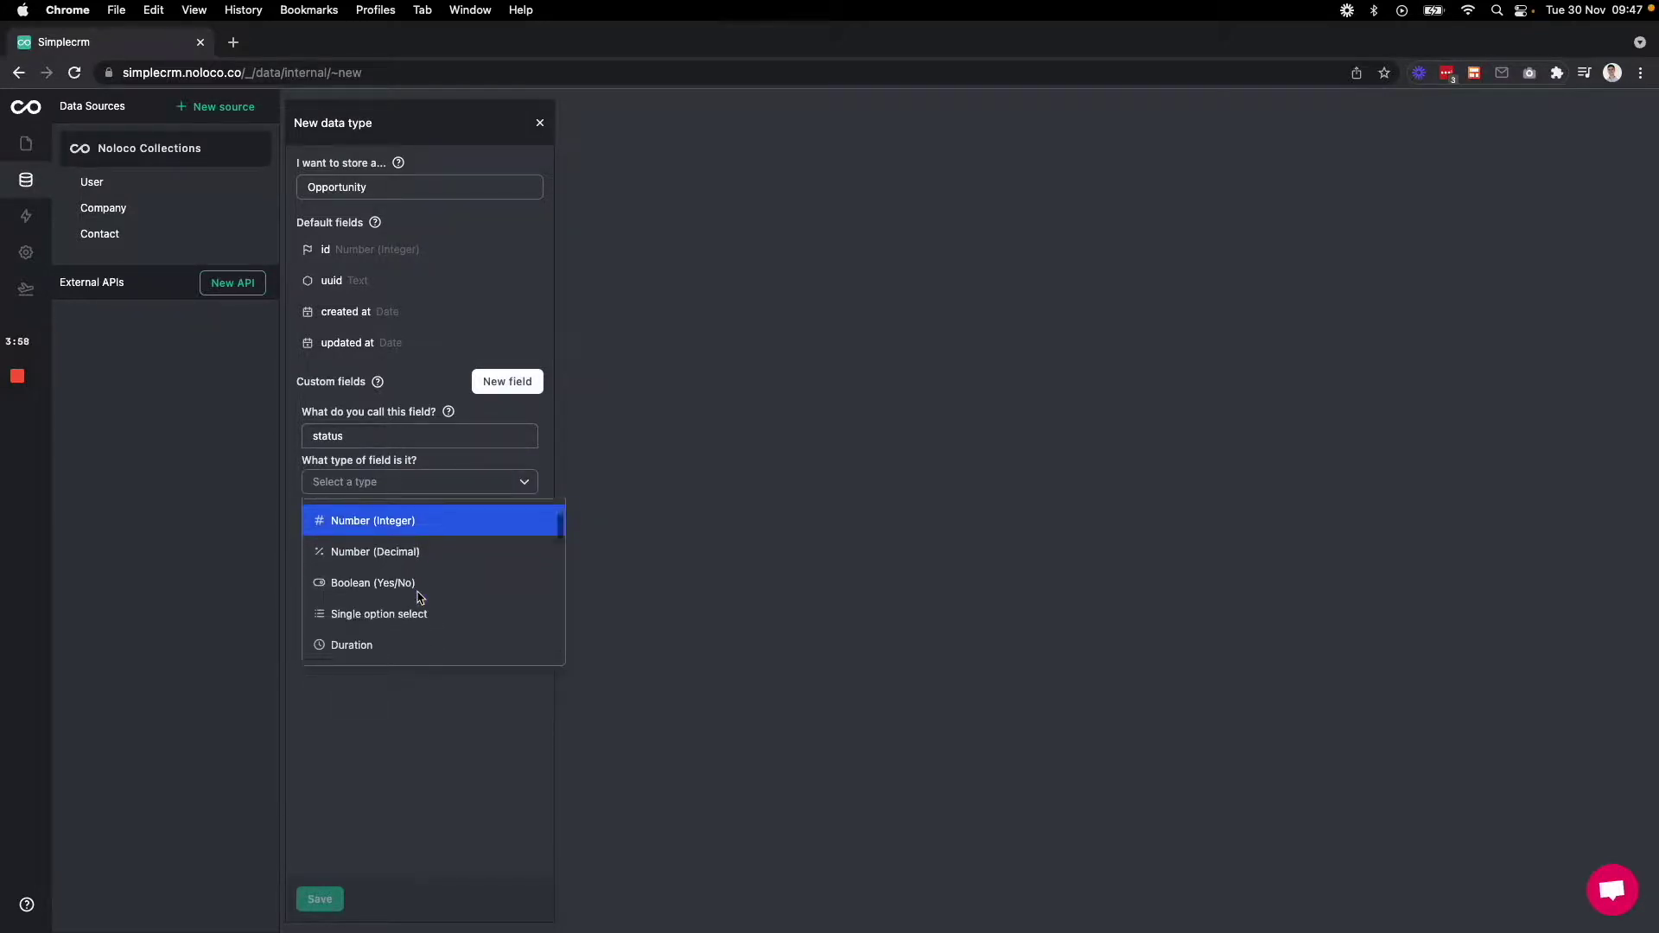
pyautogui.click(373, 594)
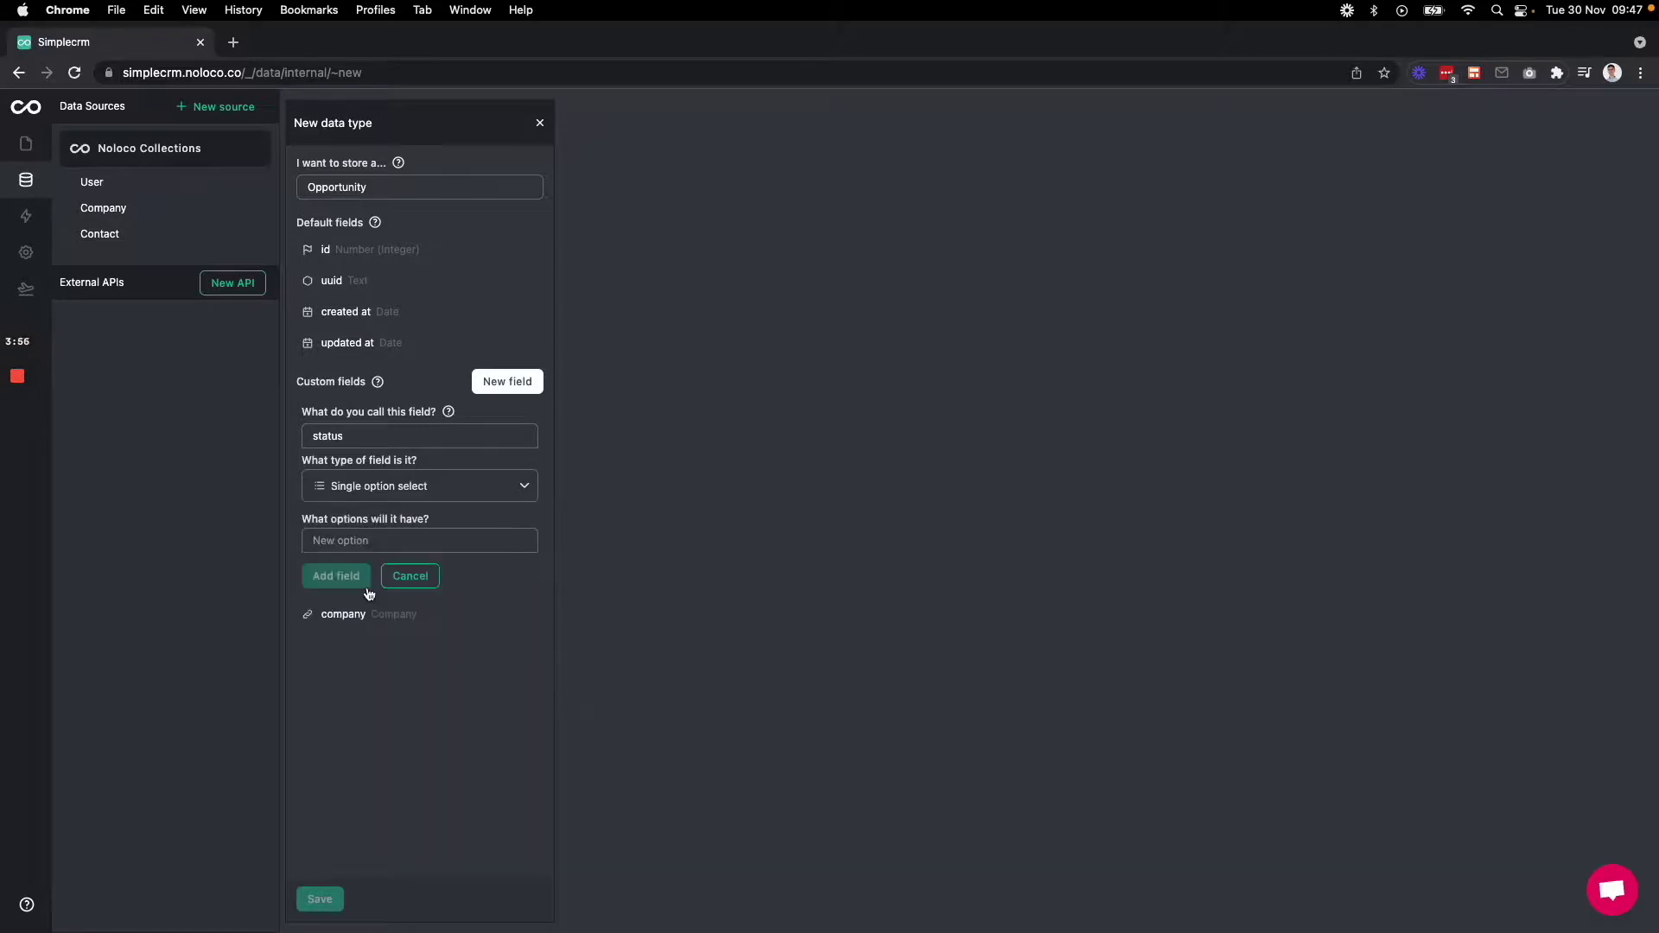
# - Give status the options Lead, Onboarding, Won and Lost, and add it
pyautogui.click(384, 540)
pyautogui.write('Lead')
pyautogui.press('Return')
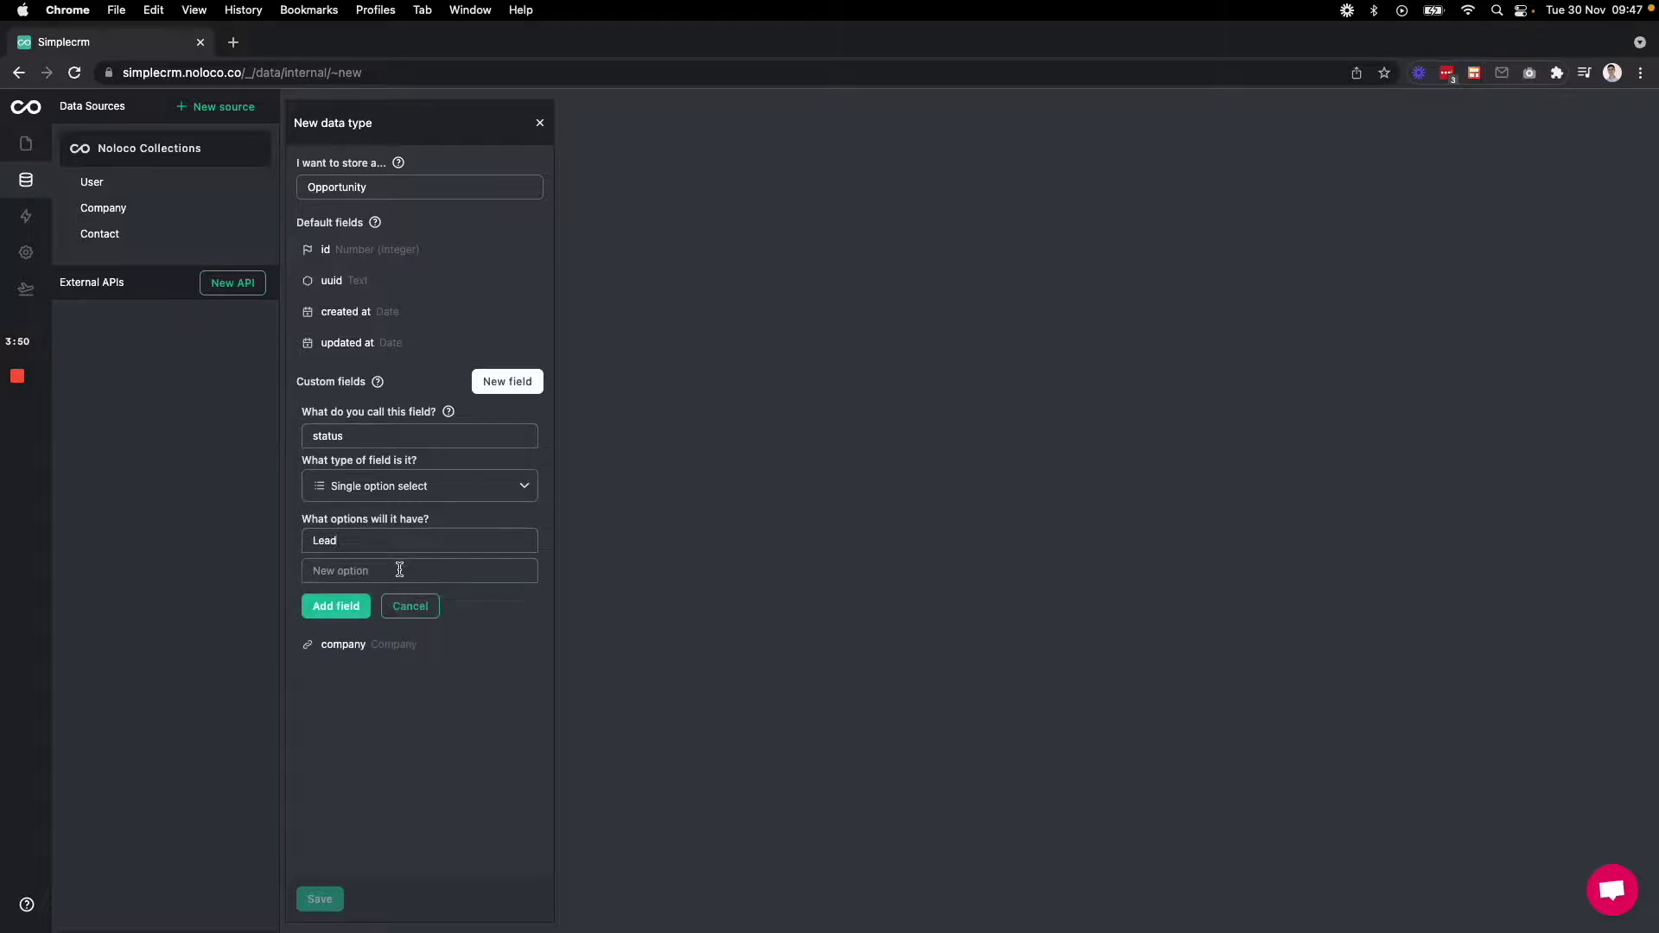
pyautogui.write('Onboarding')
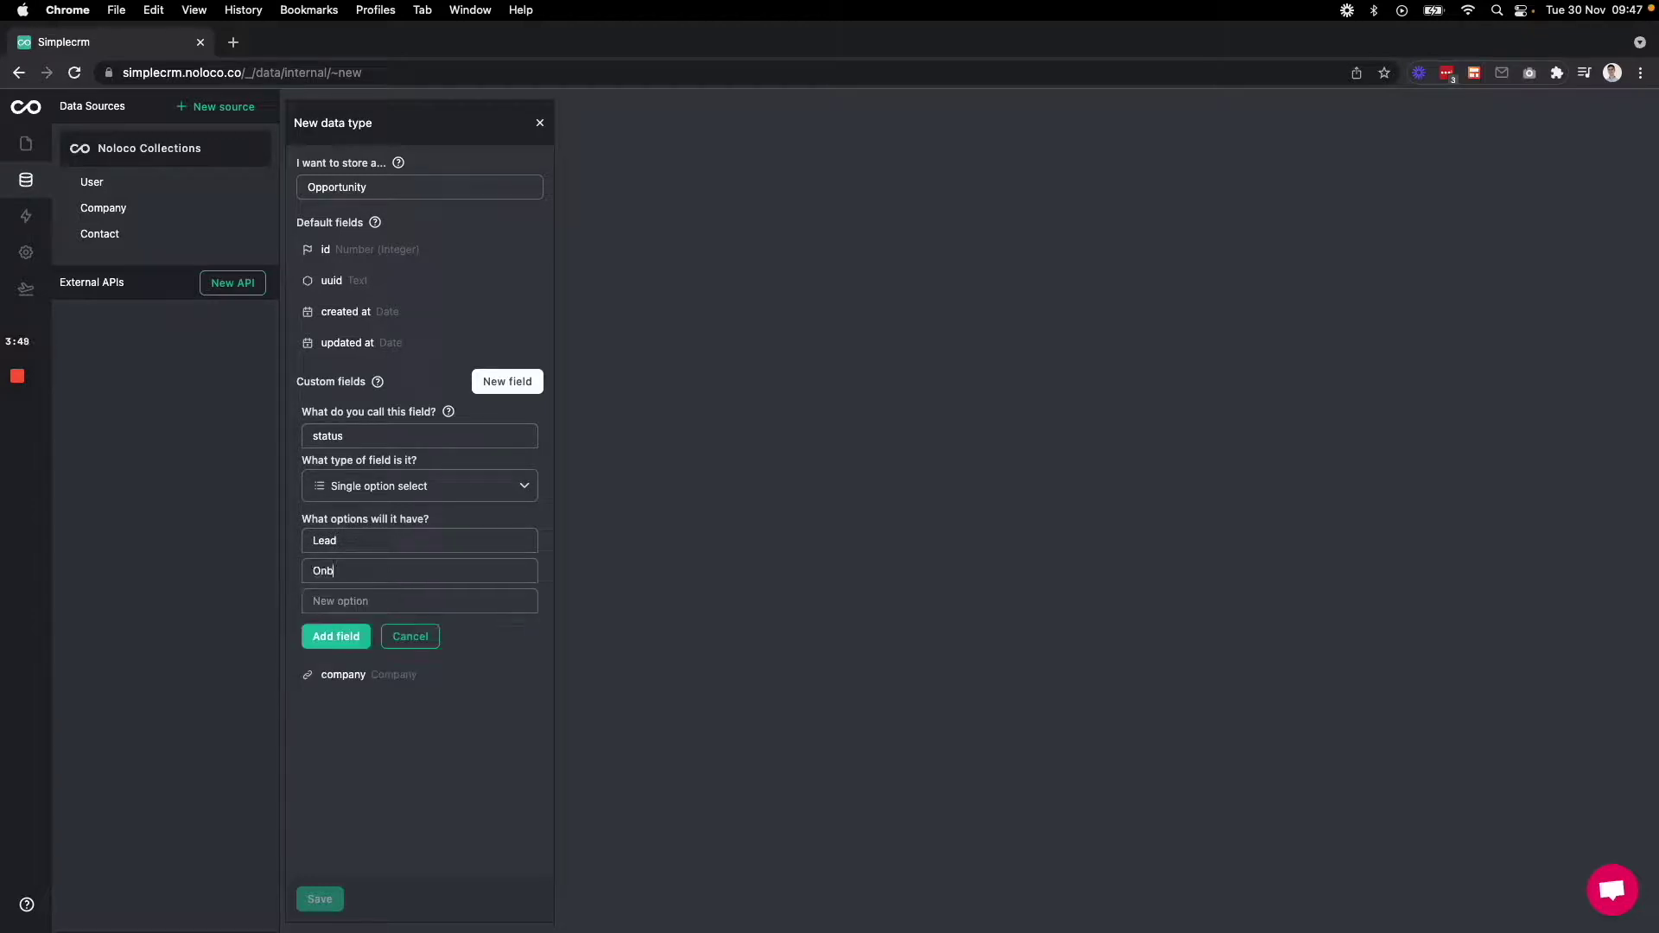
pyautogui.click(410, 596)
pyautogui.write('Won')
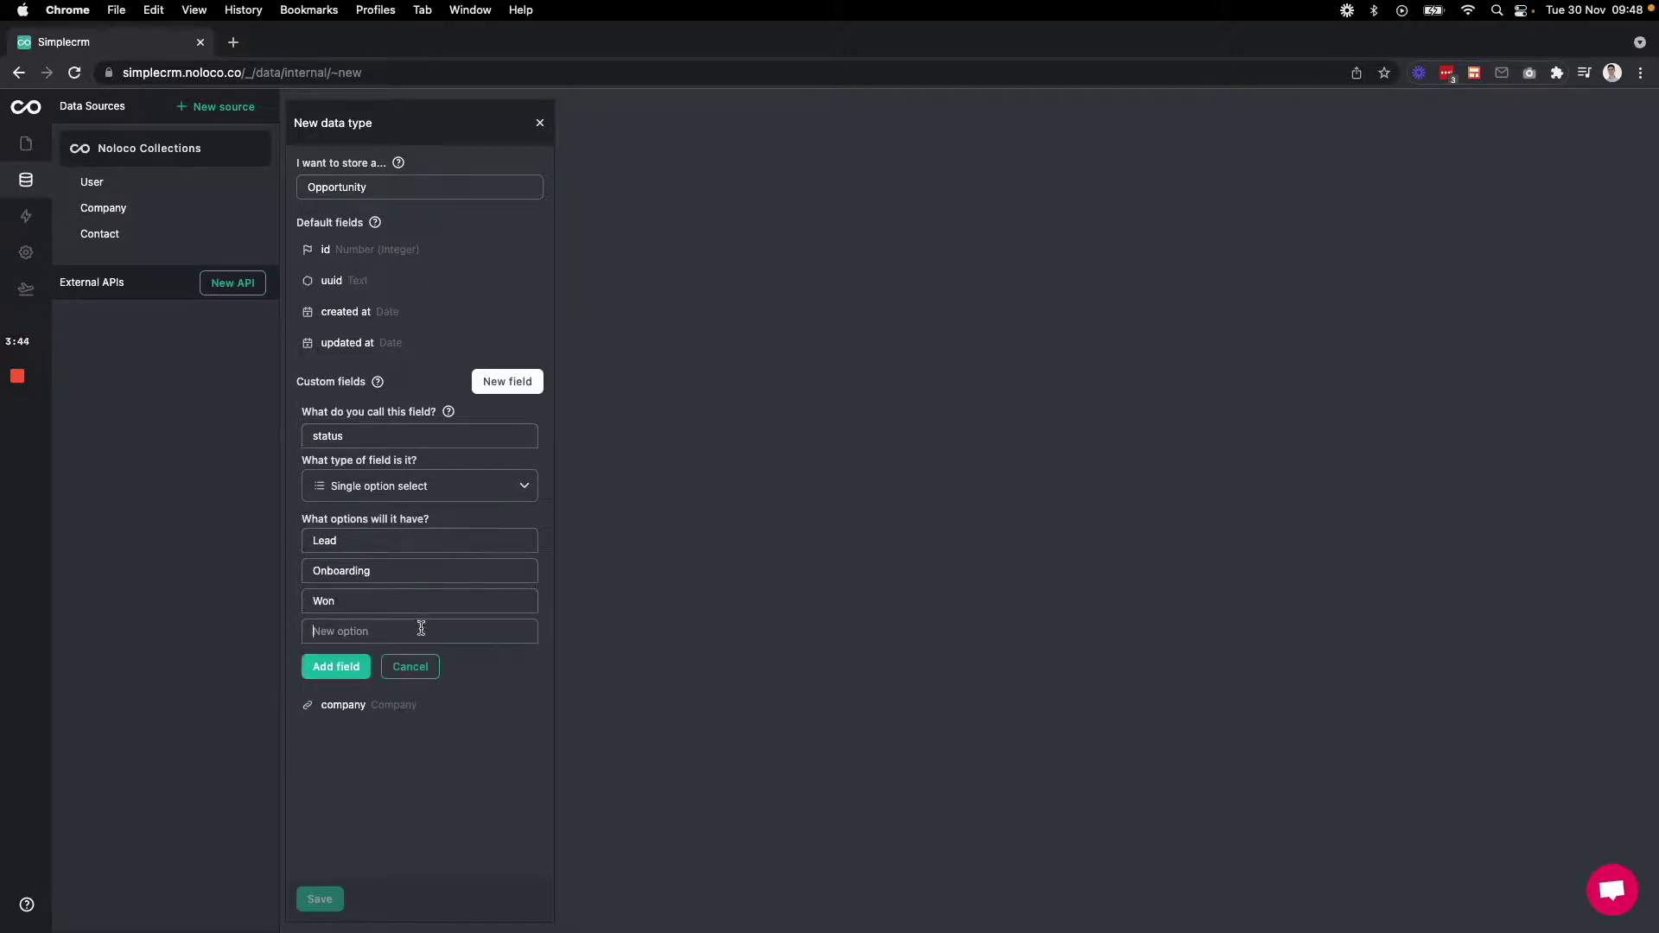
pyautogui.write('Lost')
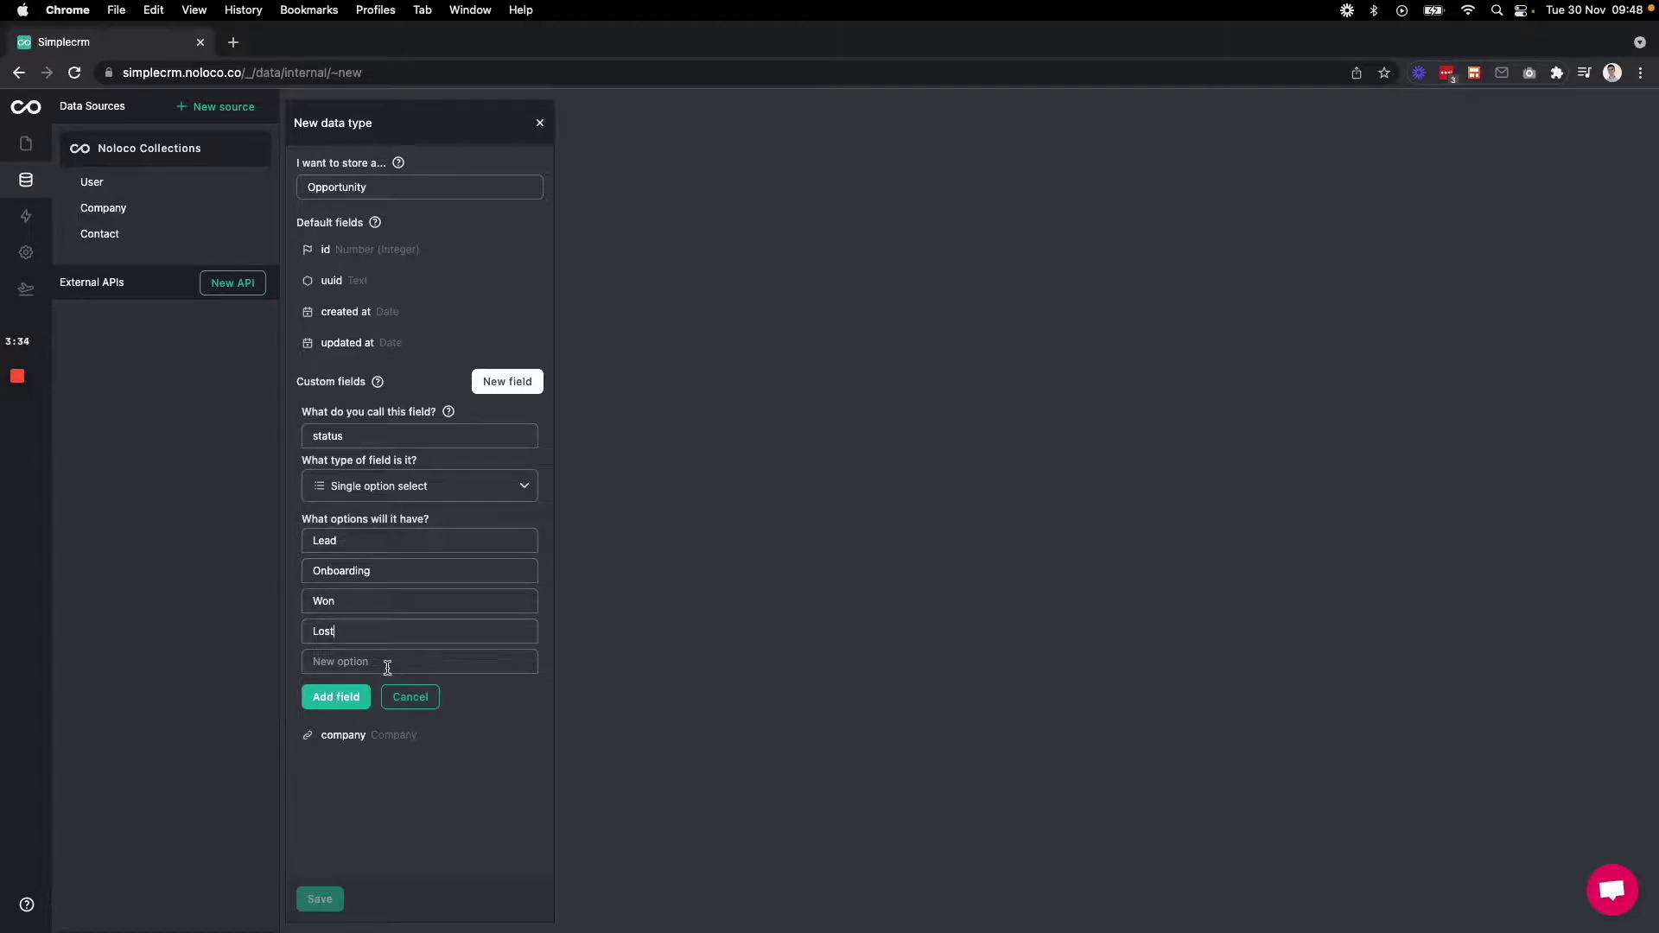
pyautogui.click(335, 698)
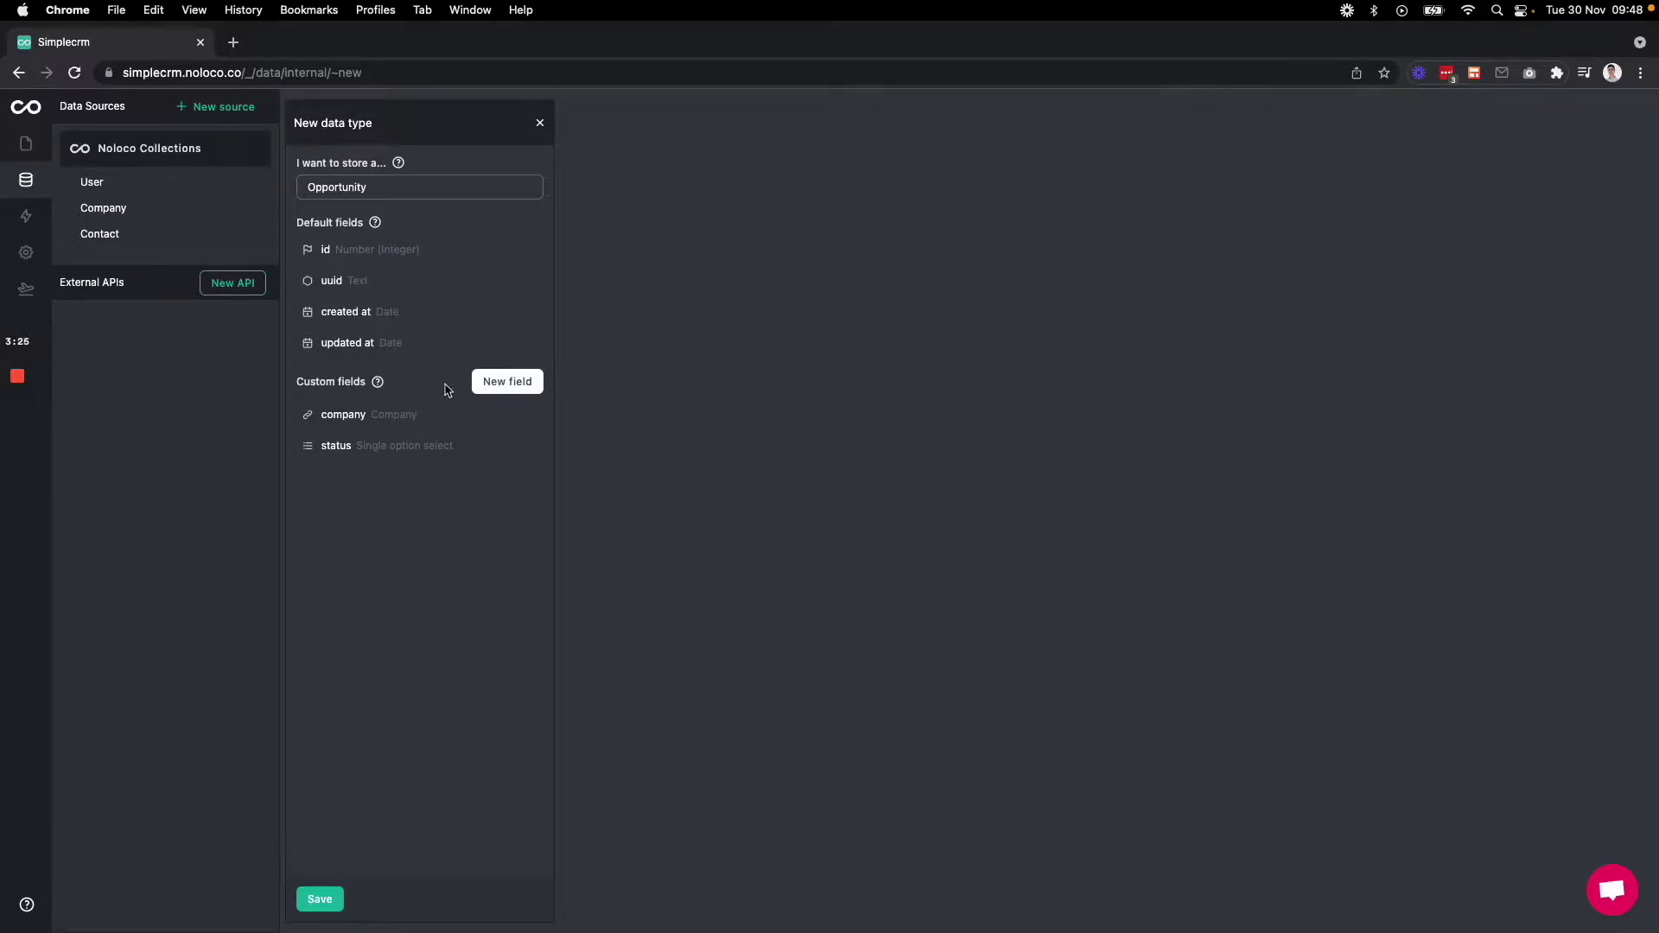
pyautogui.click(491, 382)
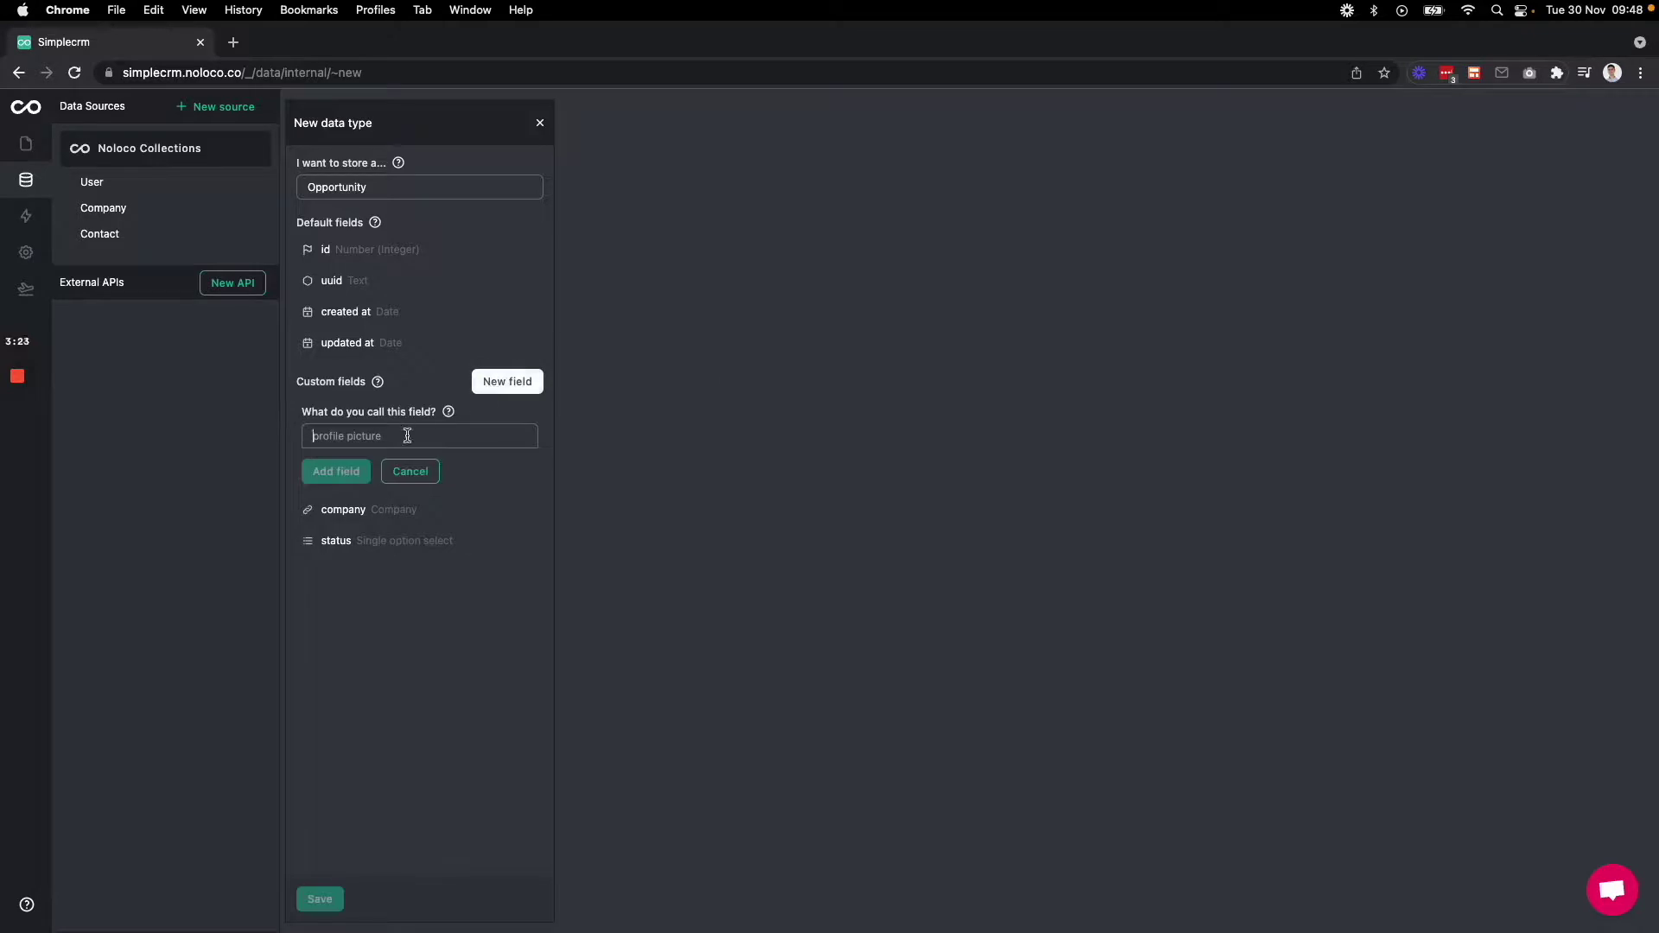
# - Add an integer number field named value to Opportunity
pyautogui.write('value')
pyautogui.click(422, 483)
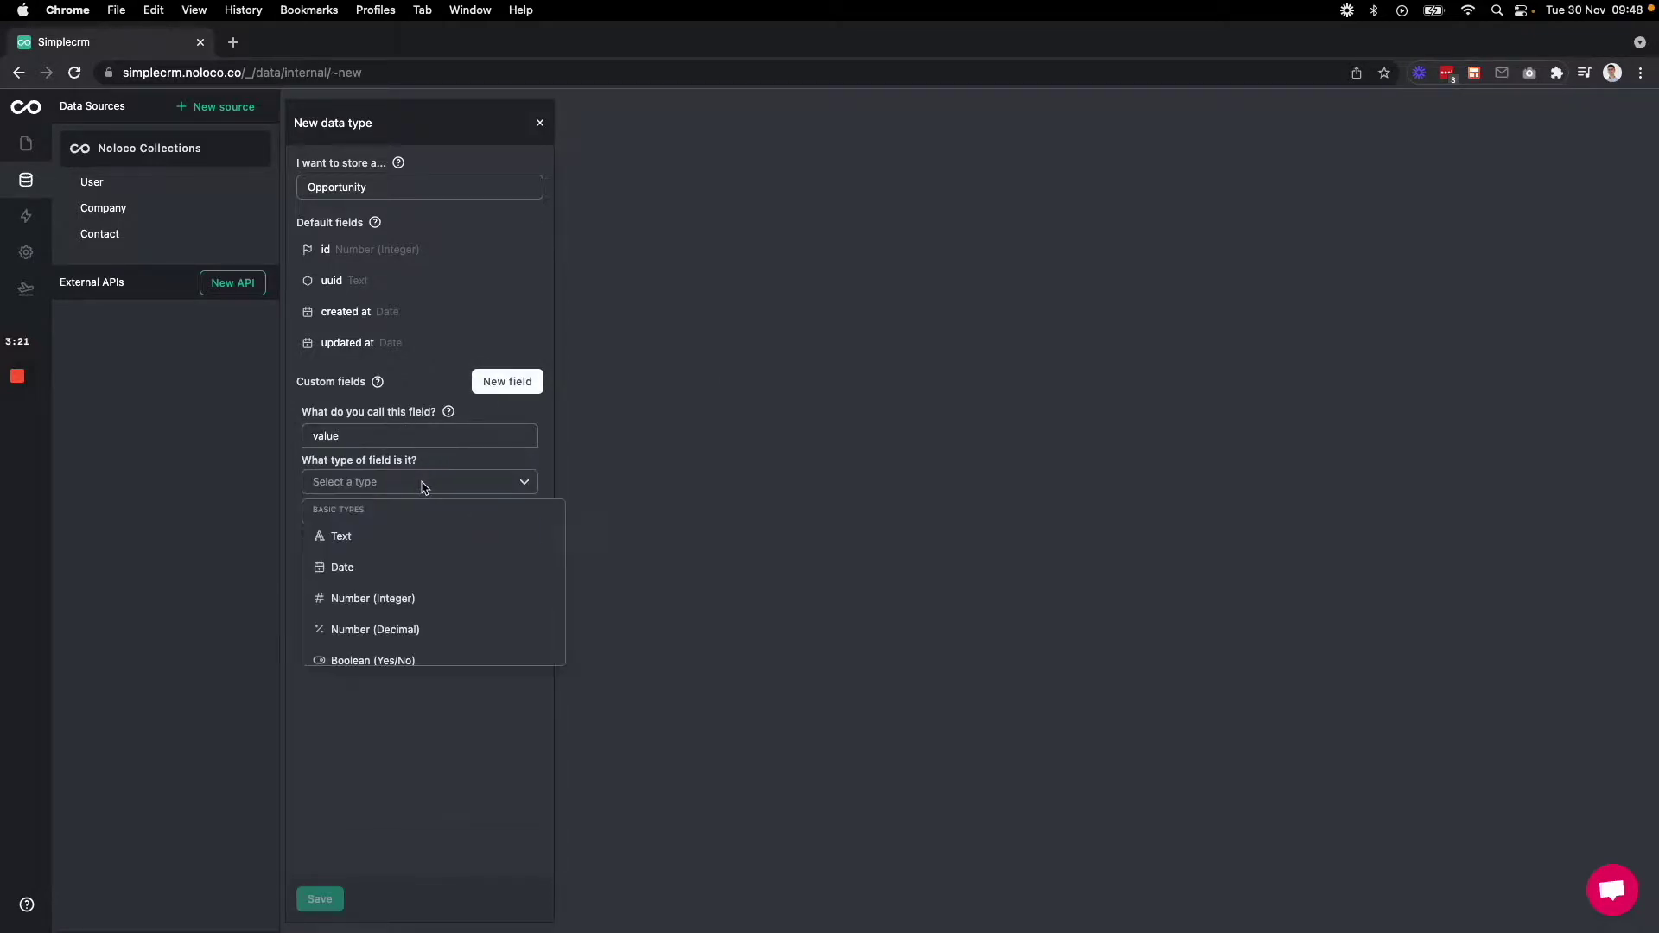
pyautogui.click(429, 599)
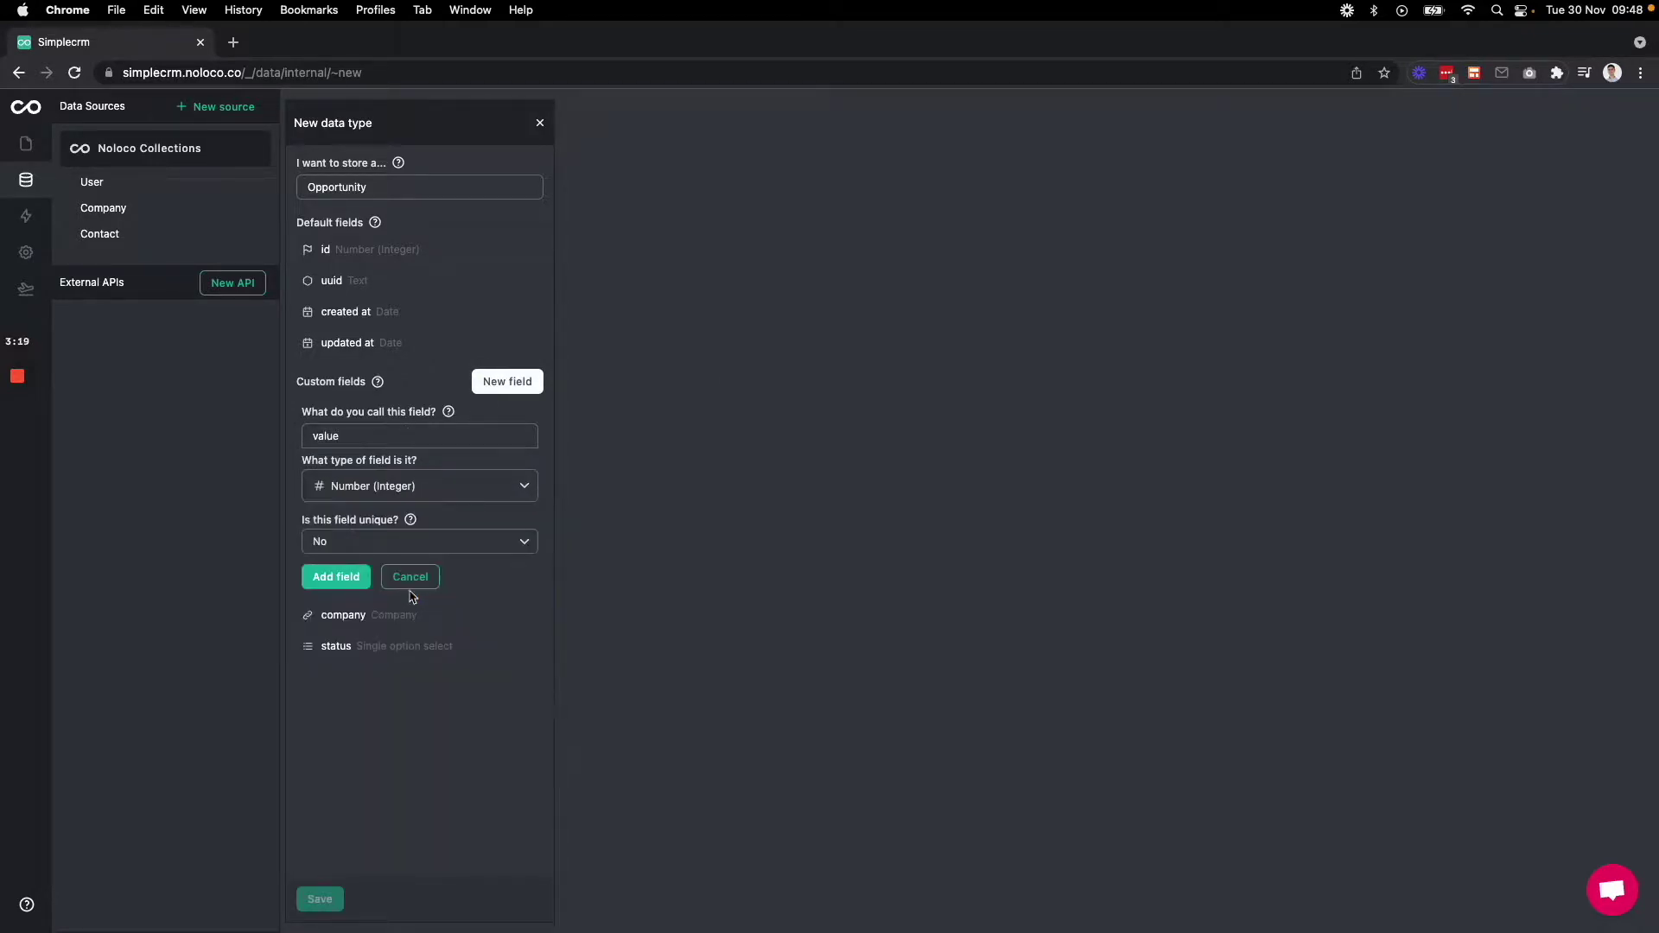
pyautogui.click(342, 577)
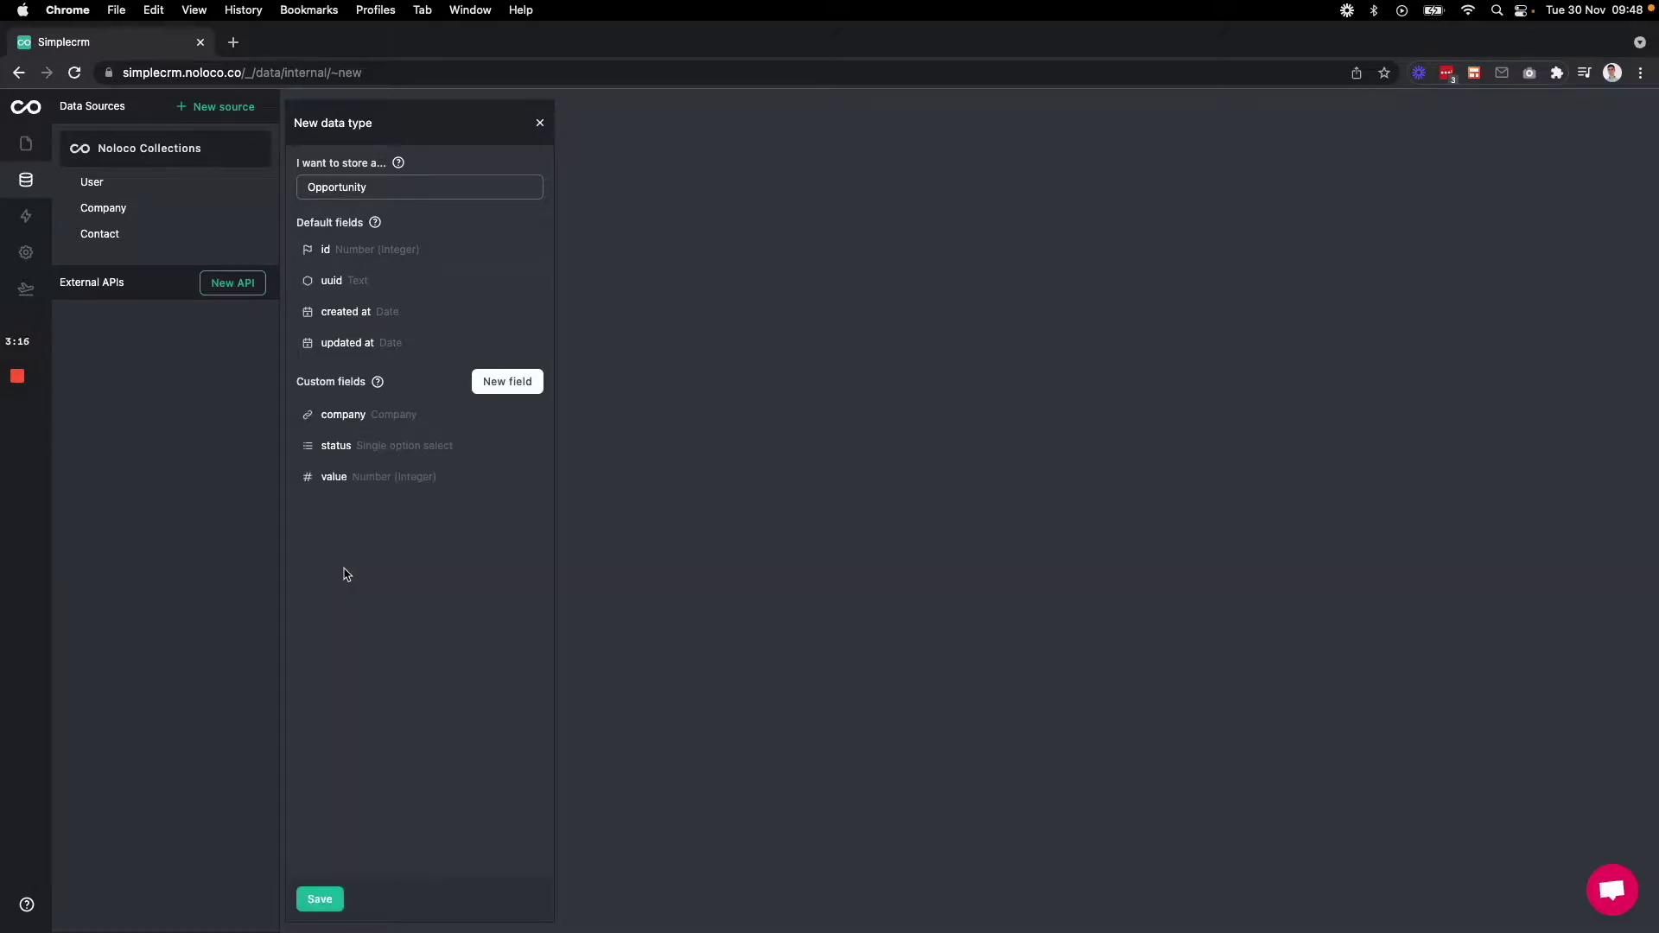
# - Add a Date field named last meeting to Opportunity
pyautogui.click(497, 384)
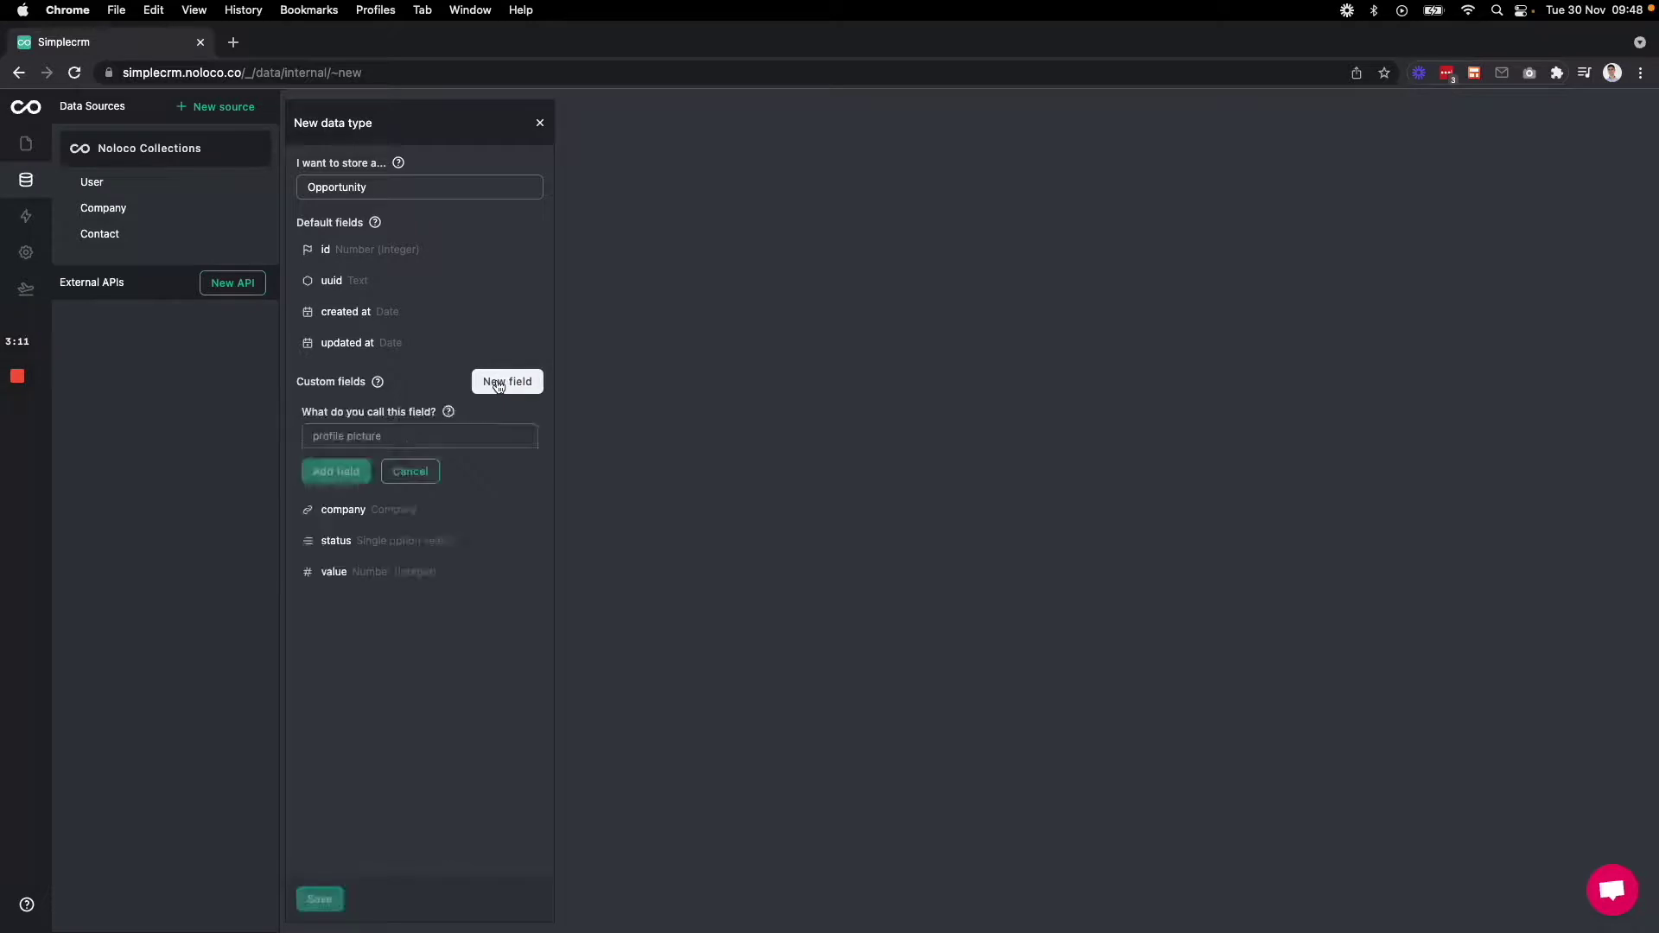
pyautogui.write('last meeting')
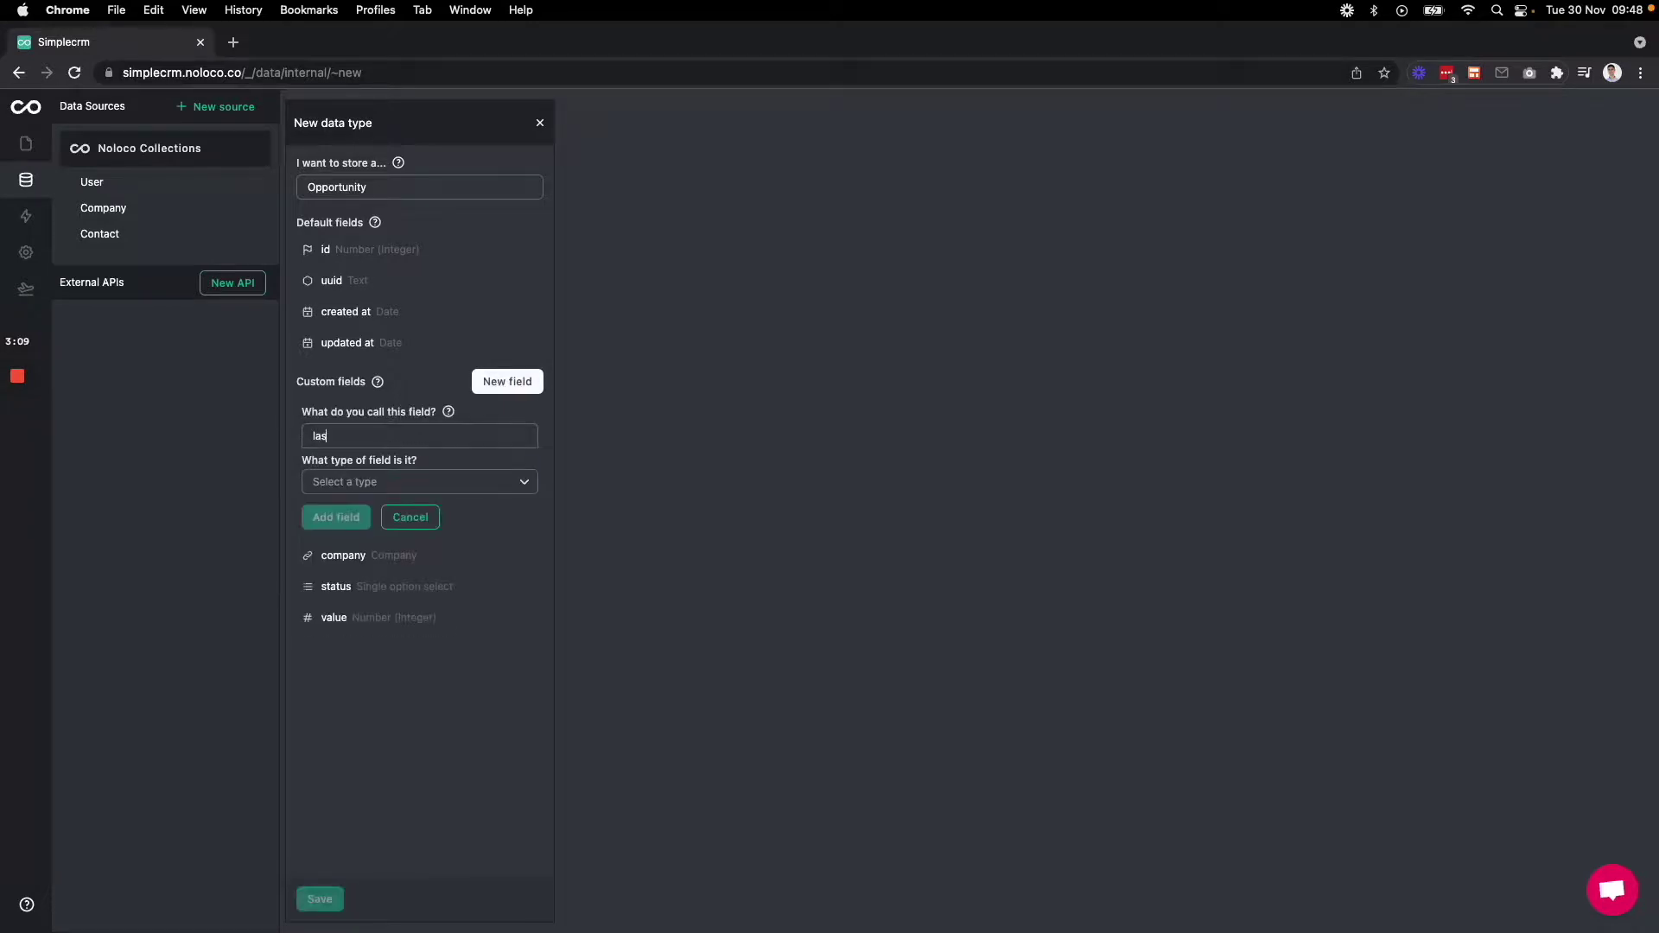
pyautogui.click(484, 484)
pyautogui.click(442, 567)
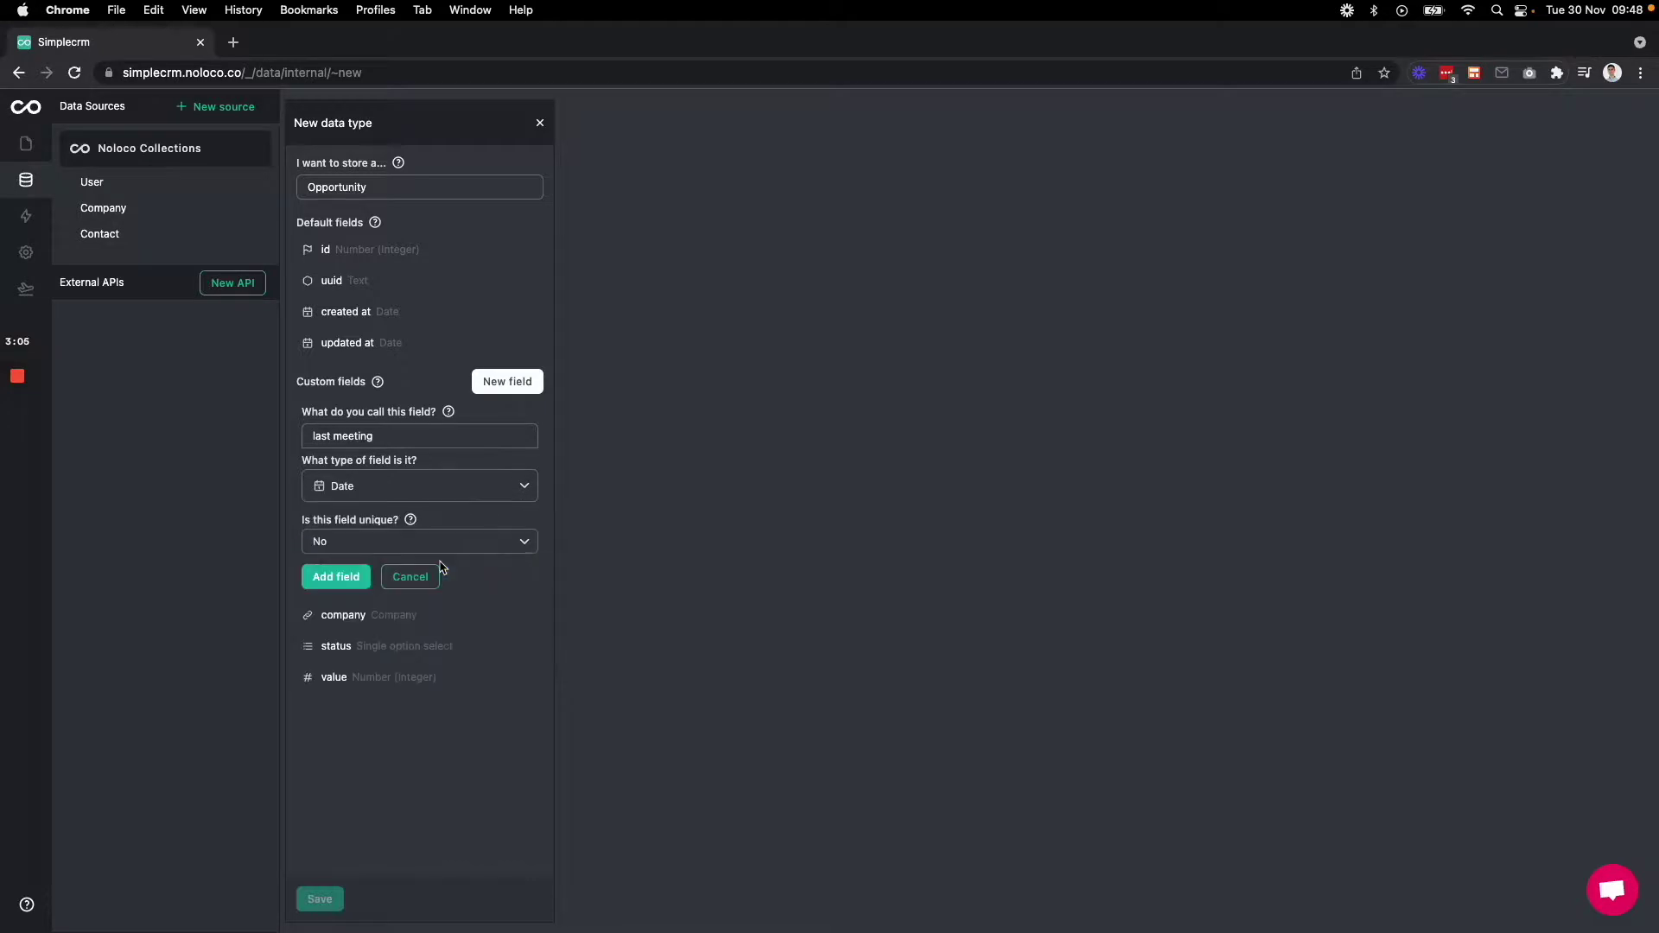
pyautogui.click(354, 578)
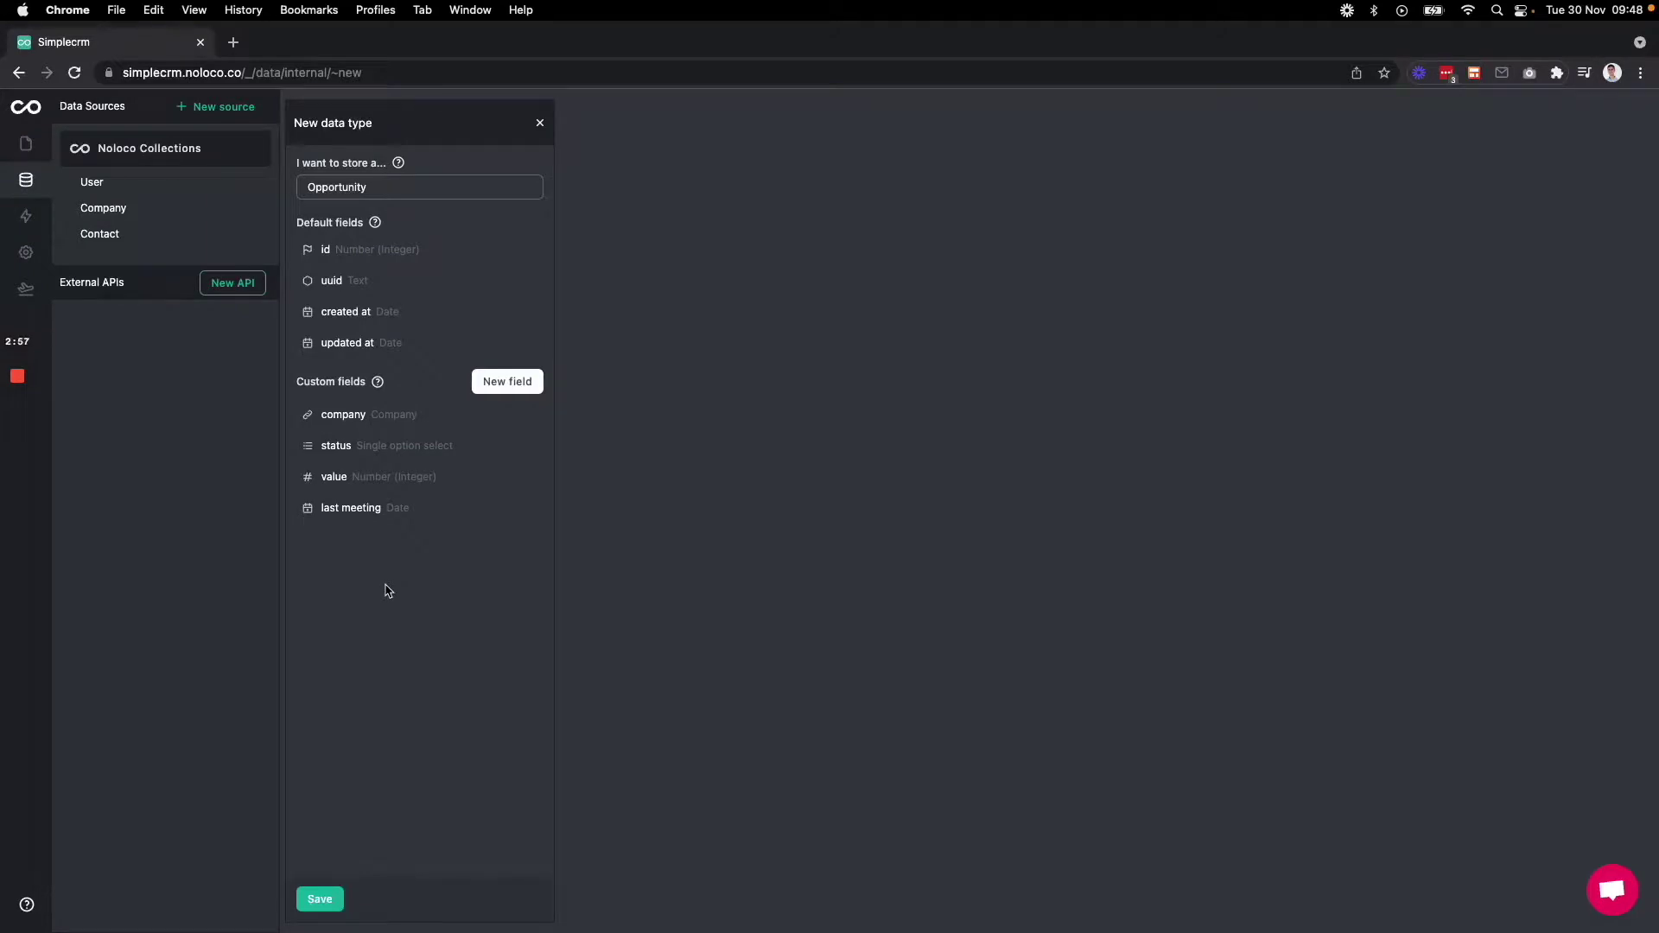
pyautogui.click(504, 381)
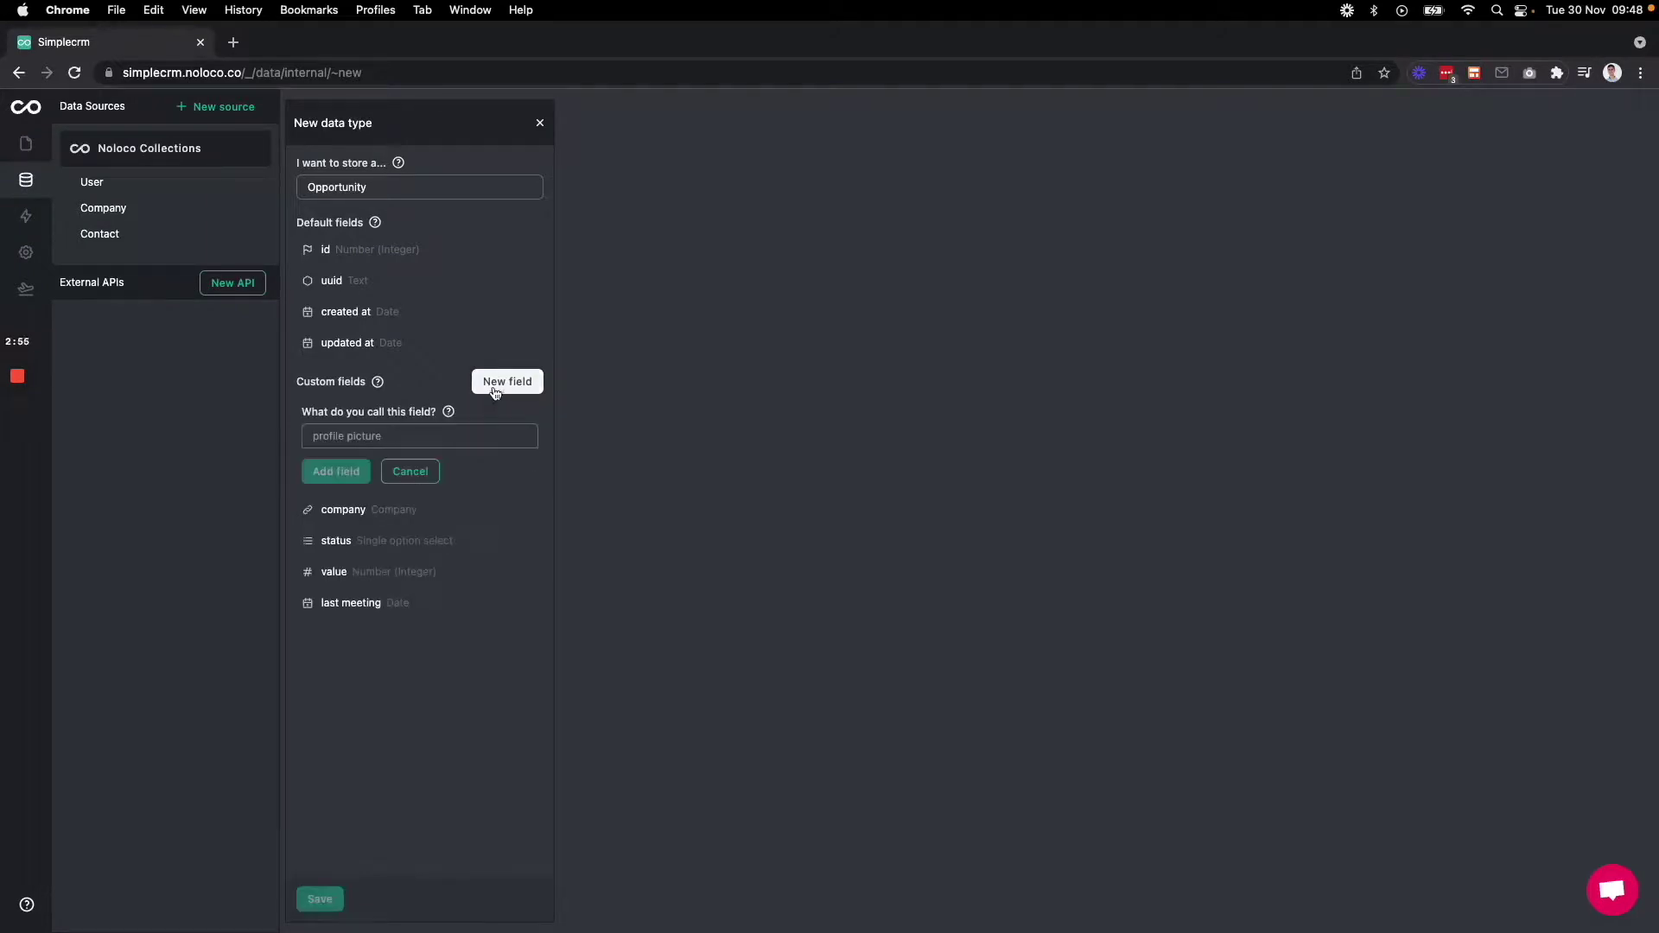
# - Add a Text field named notes to Opportunity
pyautogui.write('notes')
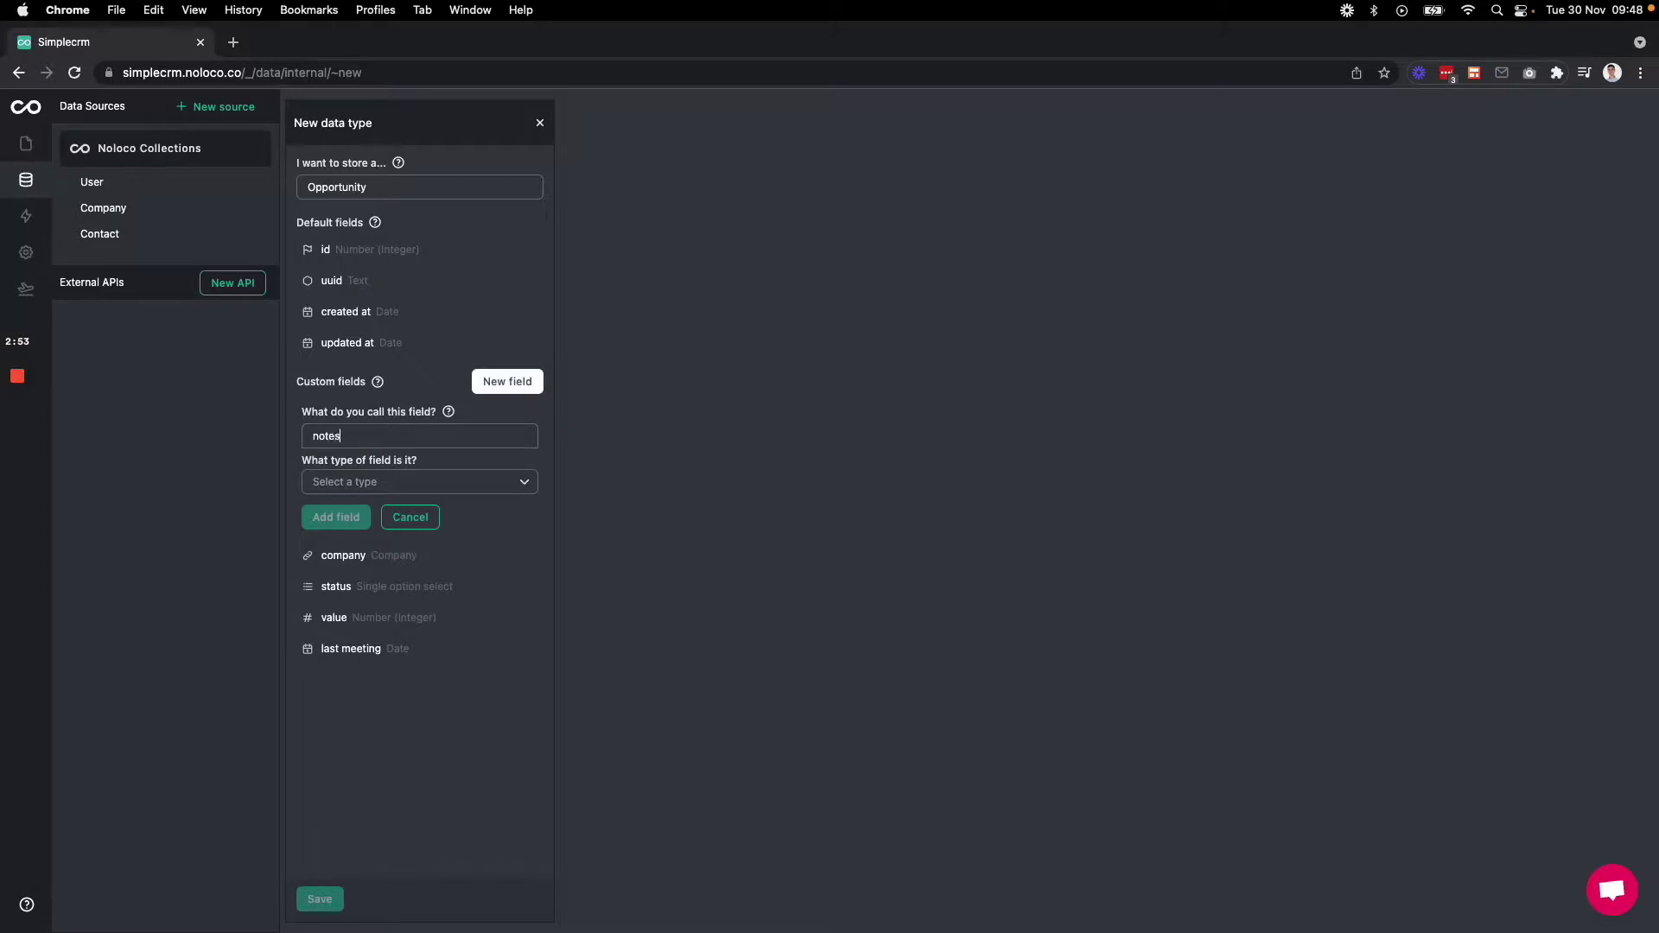
pyautogui.click(414, 480)
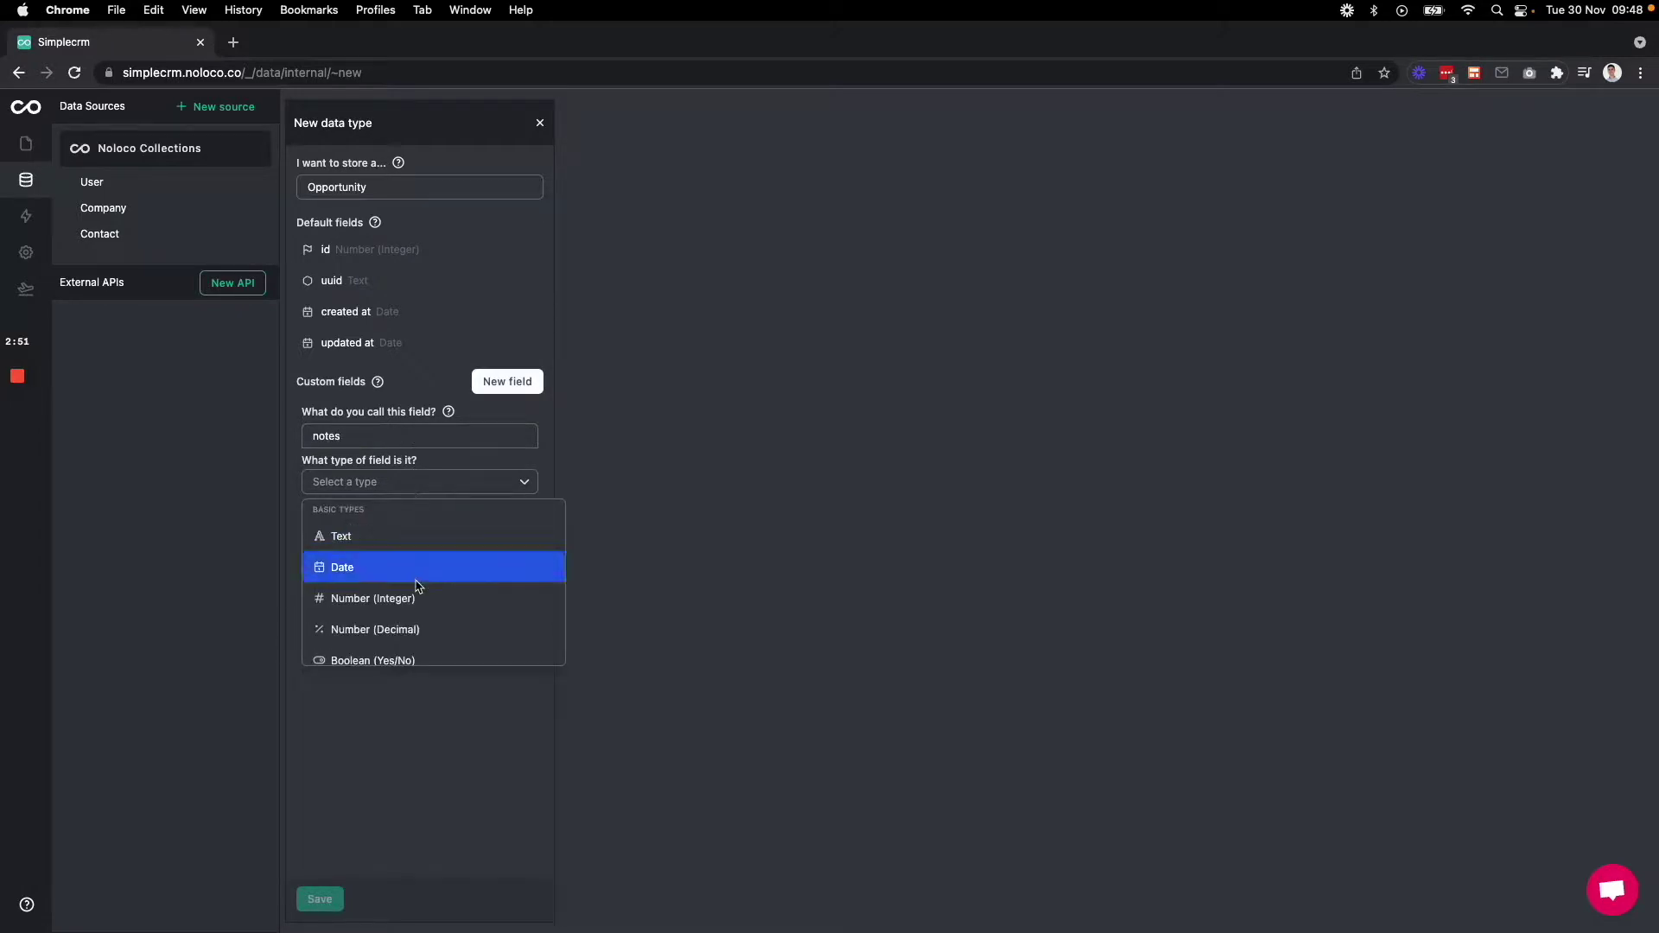
pyautogui.click(381, 541)
pyautogui.click(333, 575)
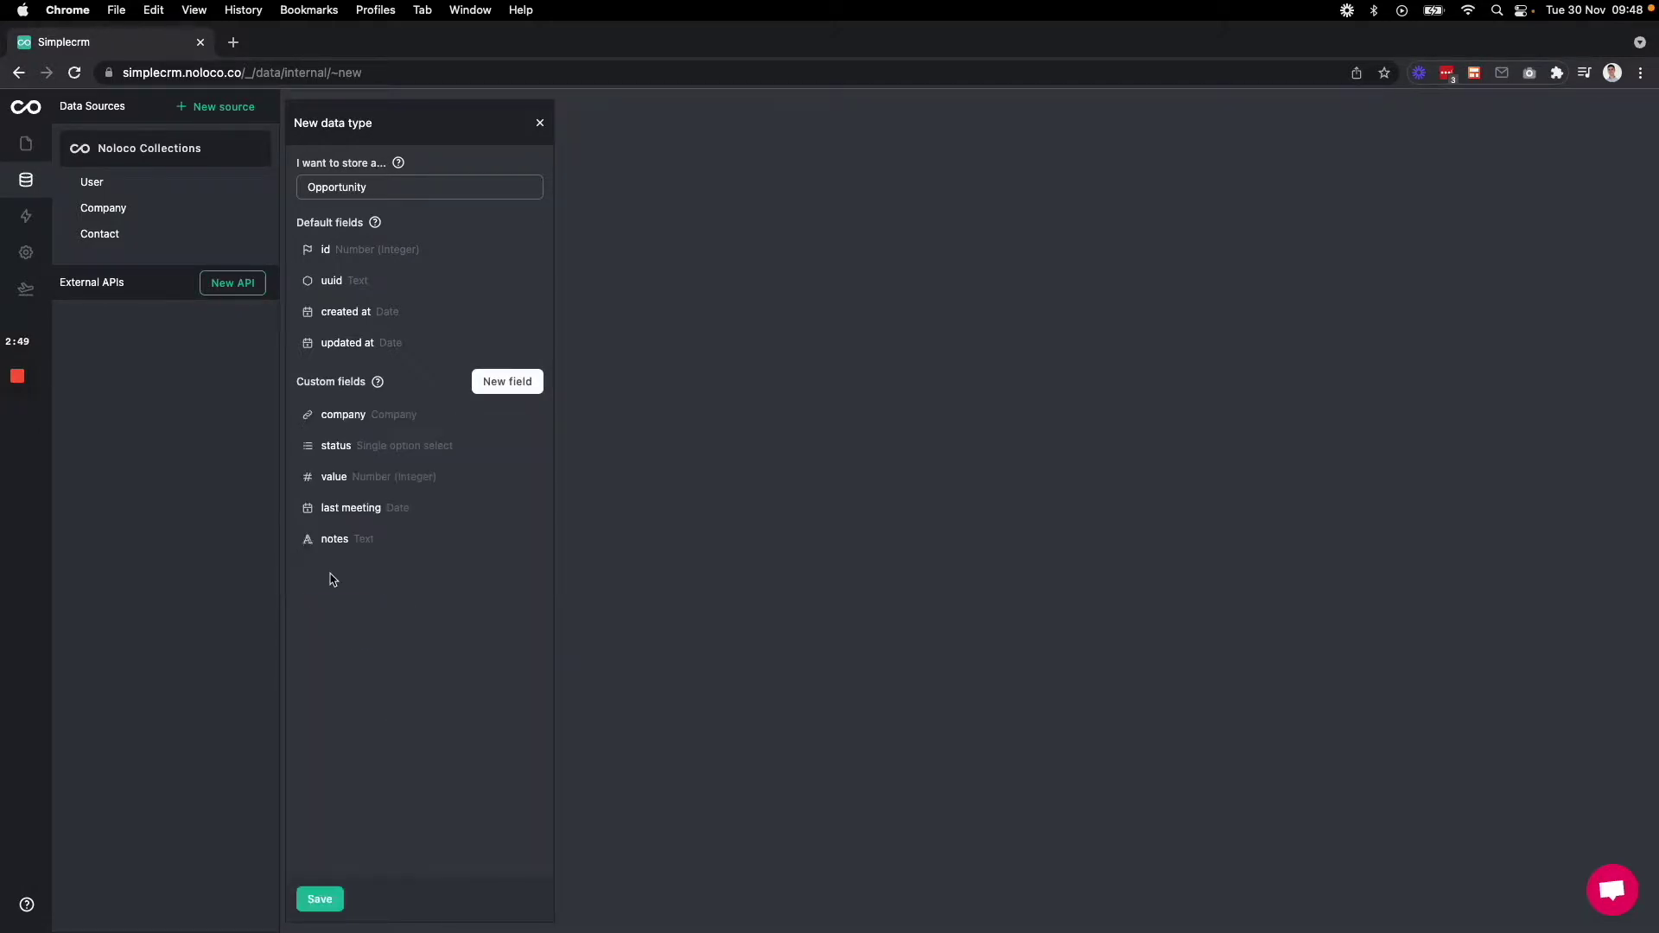
# - Add a Boolean (Yes/No) field named signed to Opportunity
pyautogui.click(497, 387)
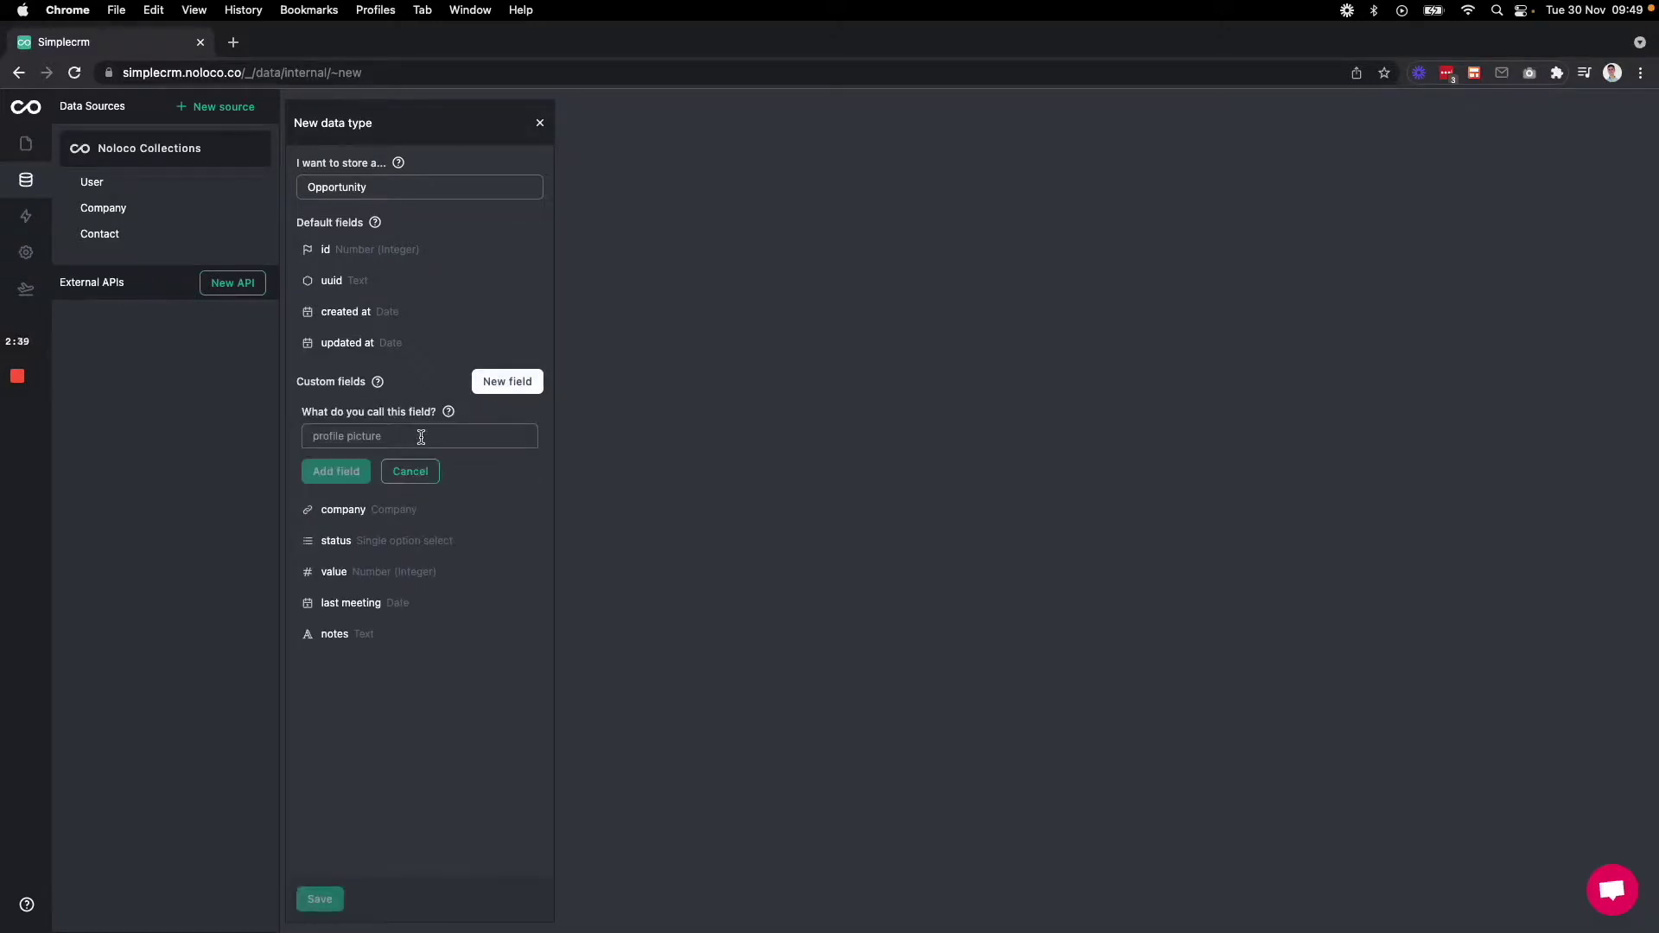
pyautogui.write('signed')
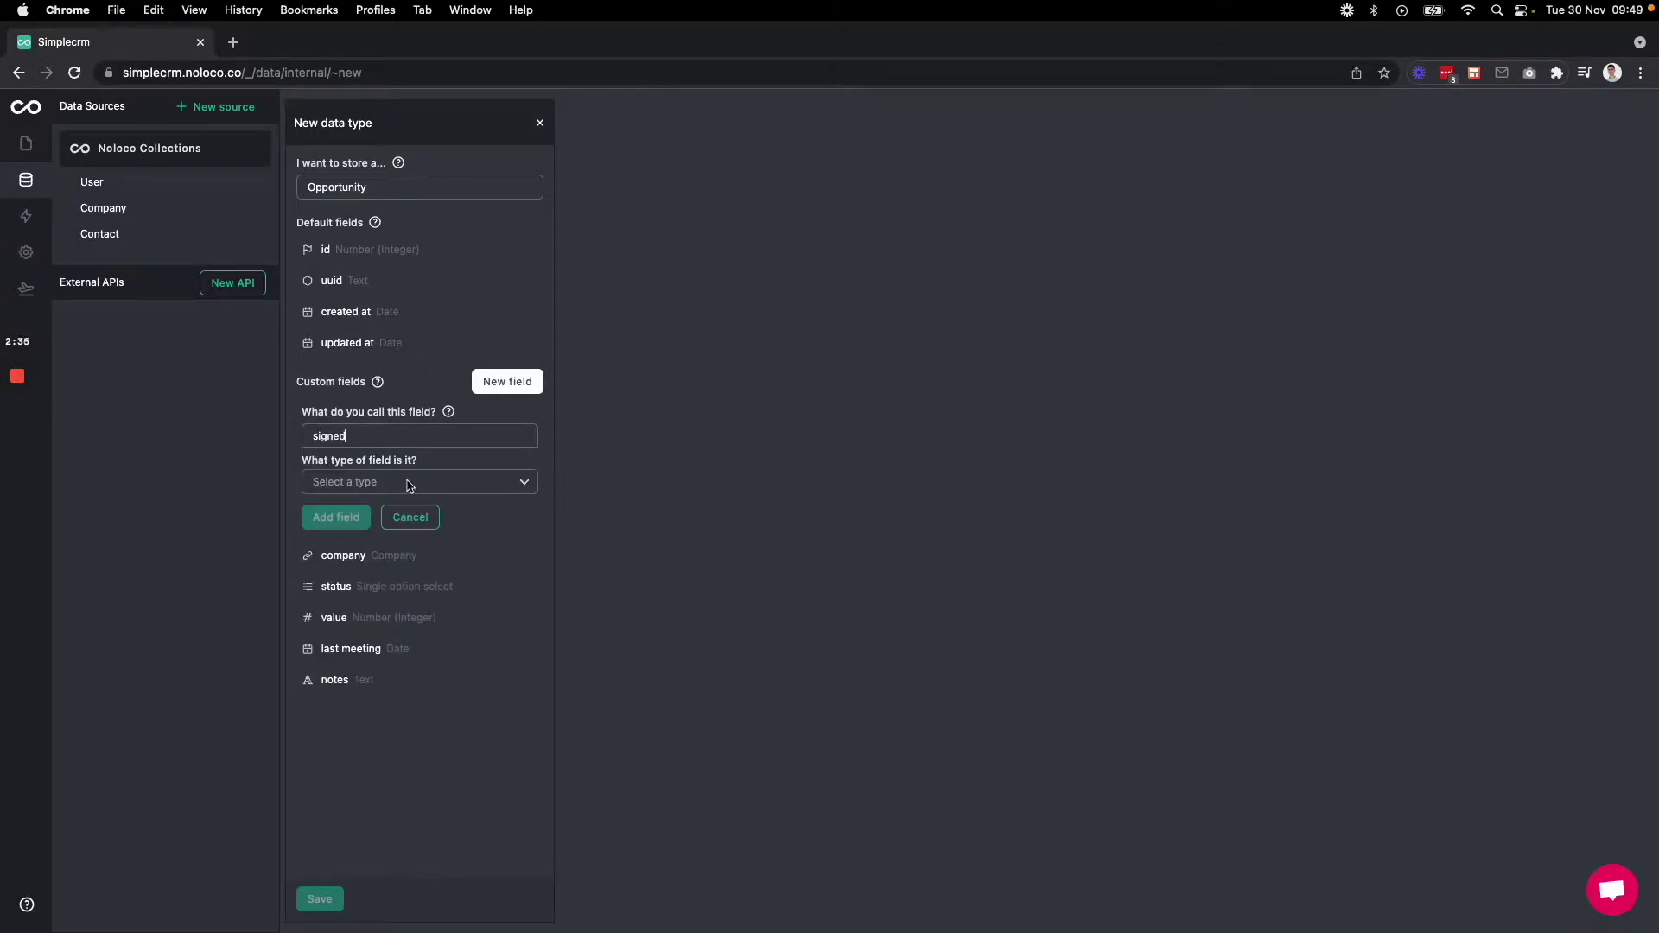
pyautogui.click(390, 486)
pyautogui.scroll(-1, 398, 590)
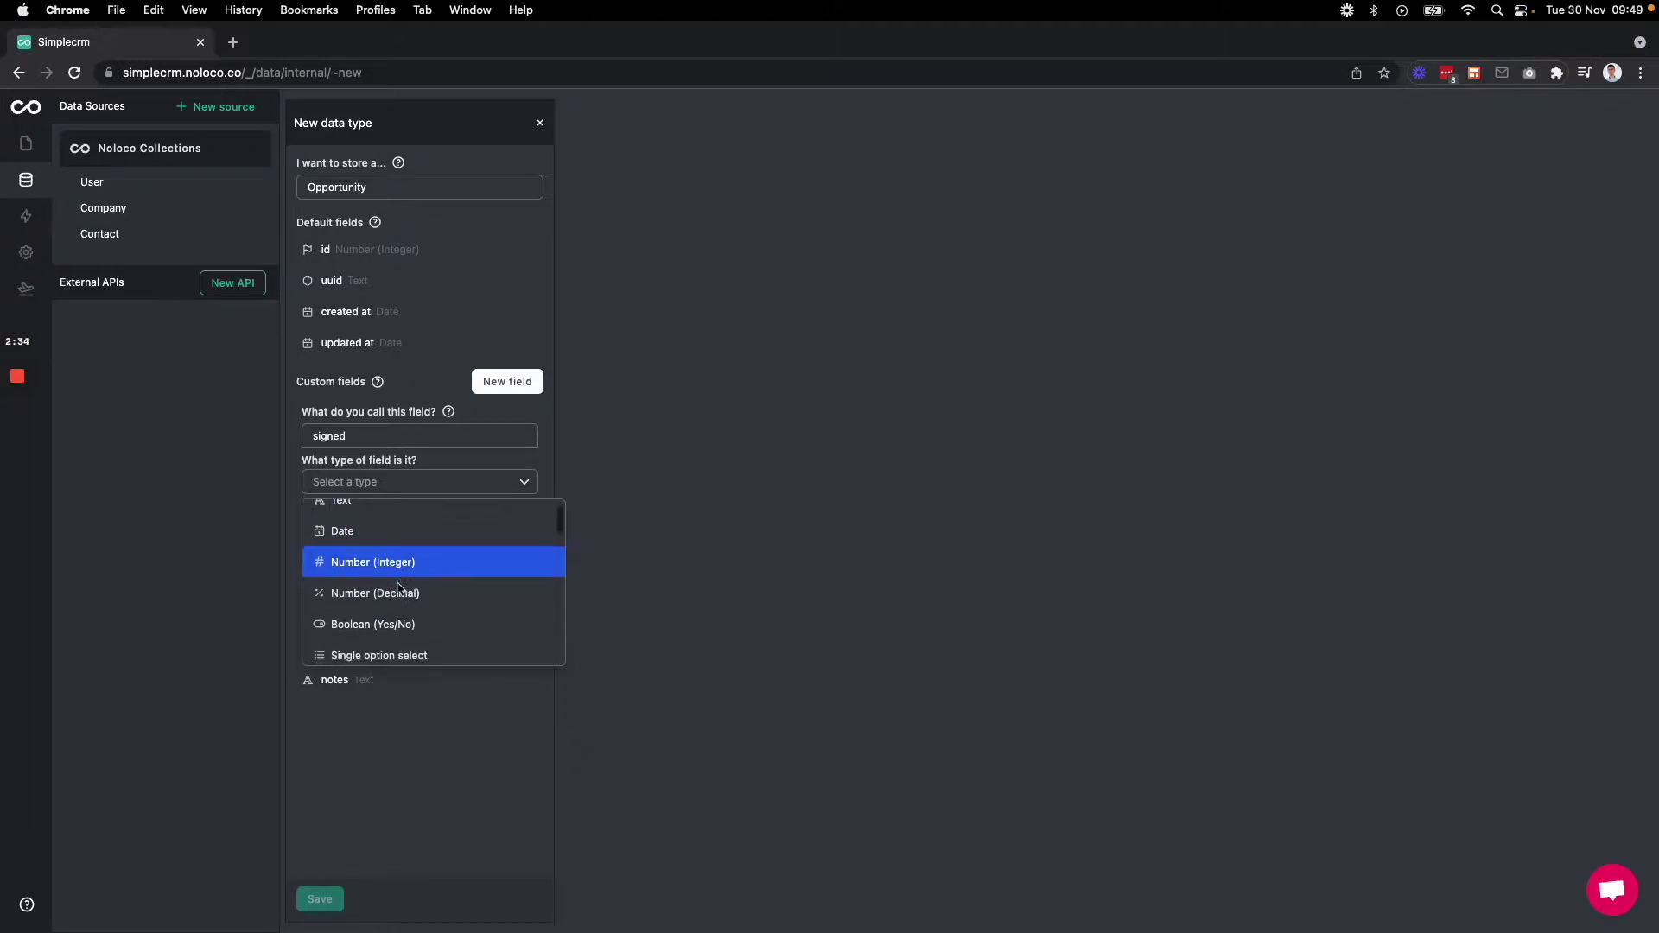
pyautogui.click(403, 625)
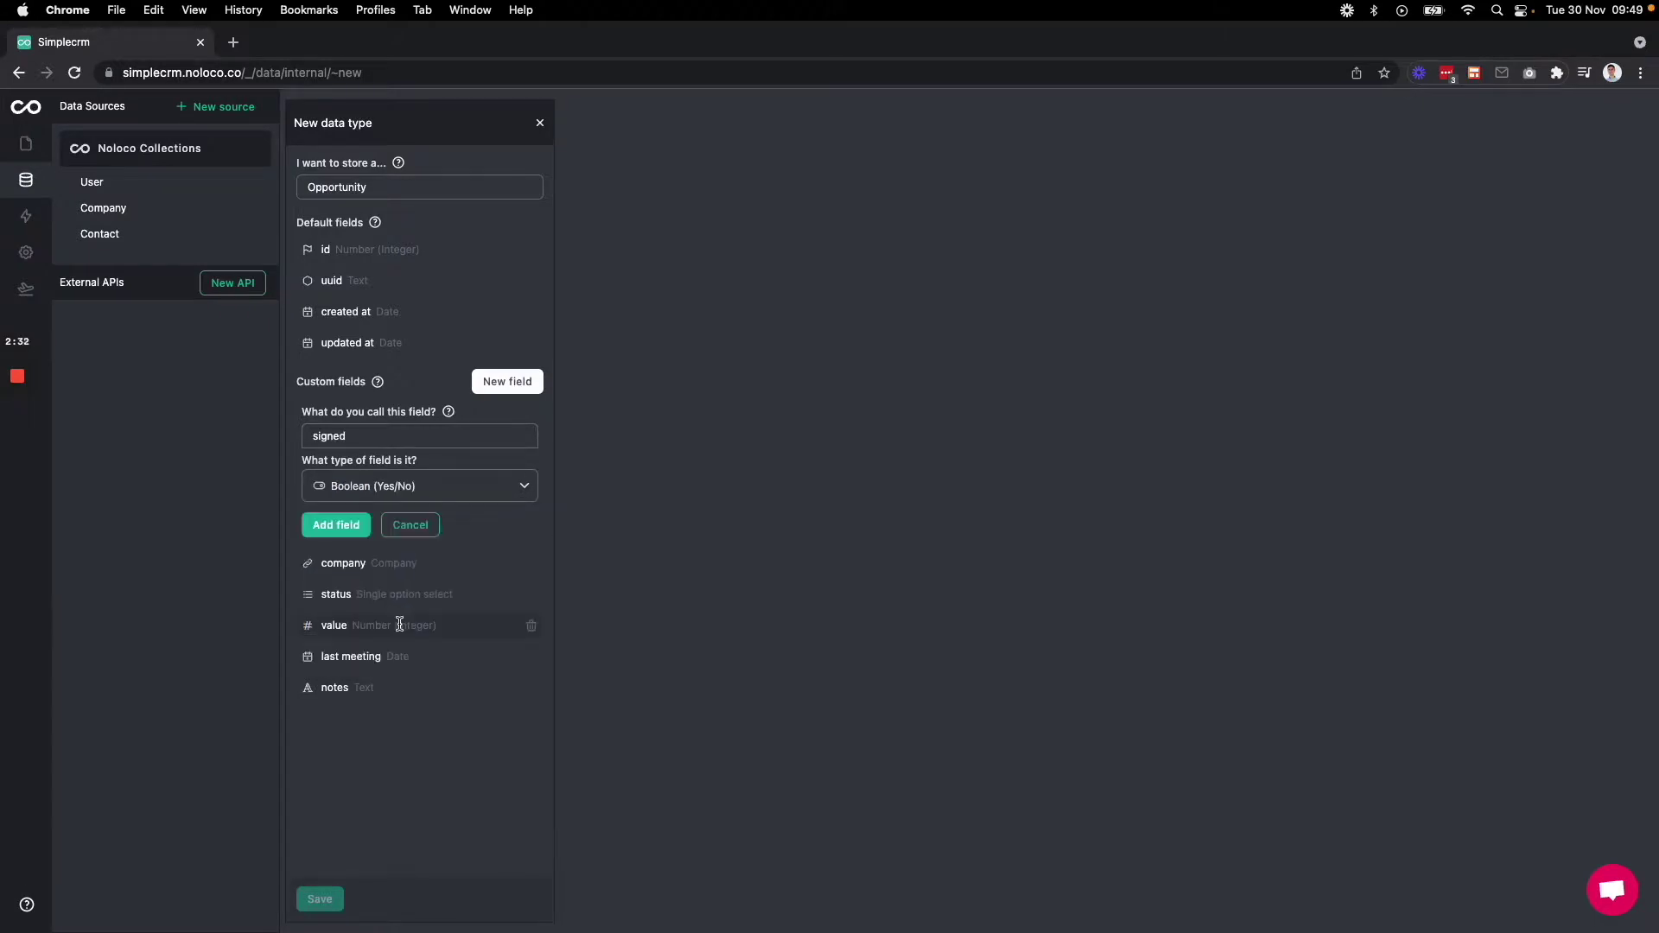
pyautogui.click(343, 529)
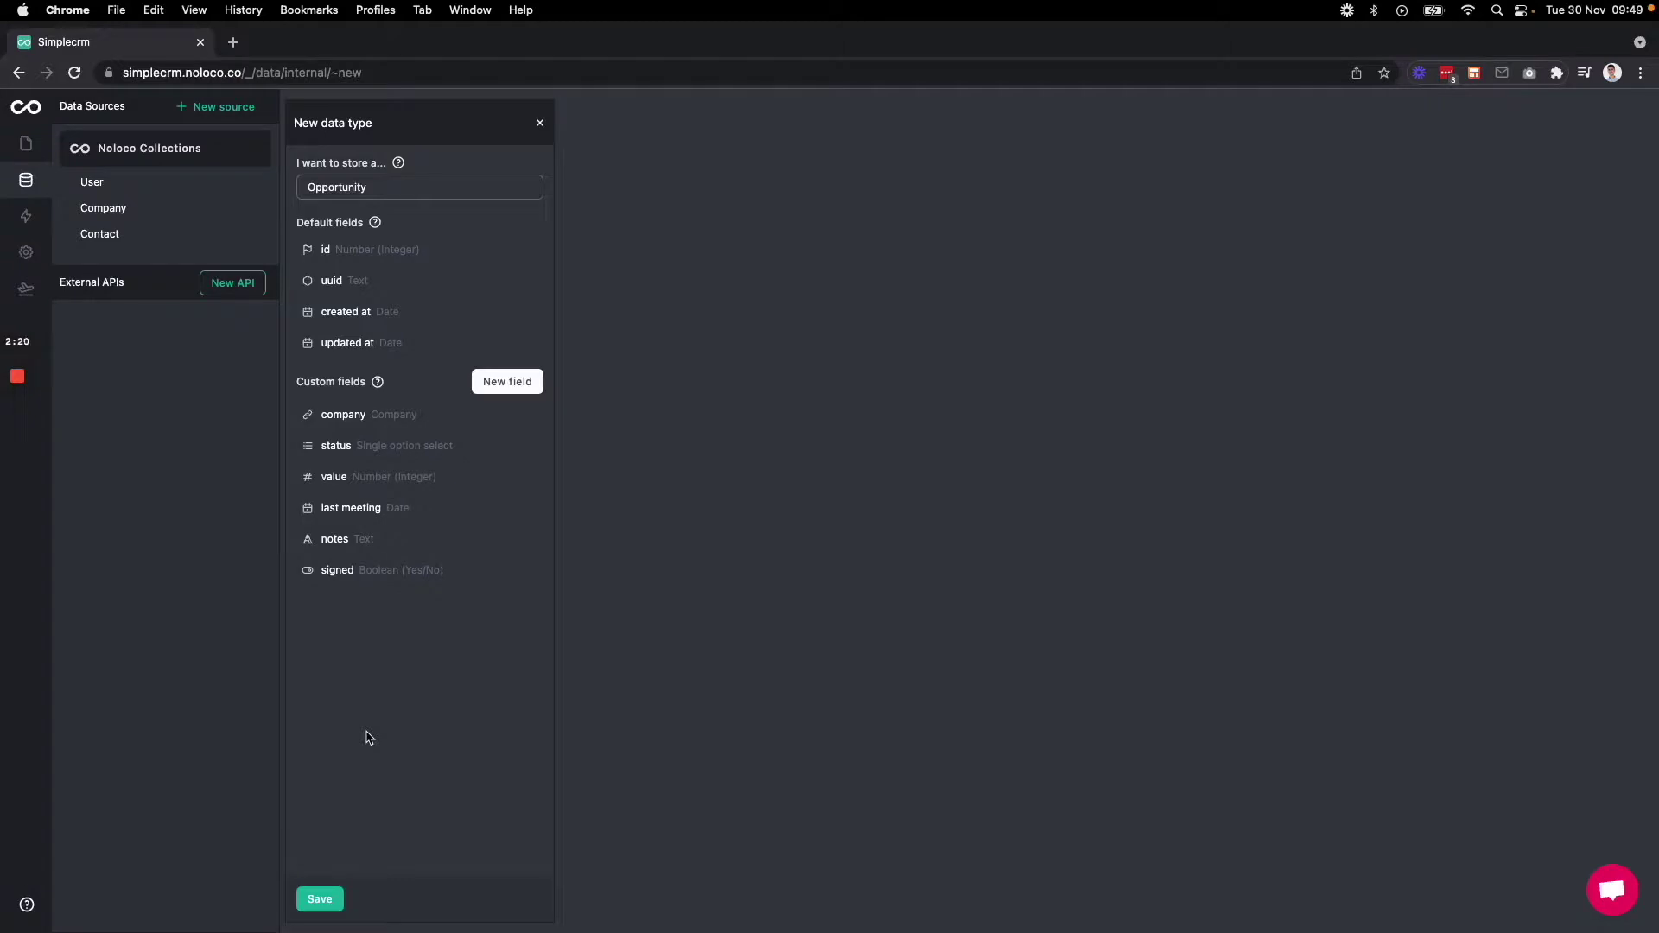
# - Save Opportunity, then open Company's Collection Settings showing its new opportunity field
pyautogui.click(319, 900)
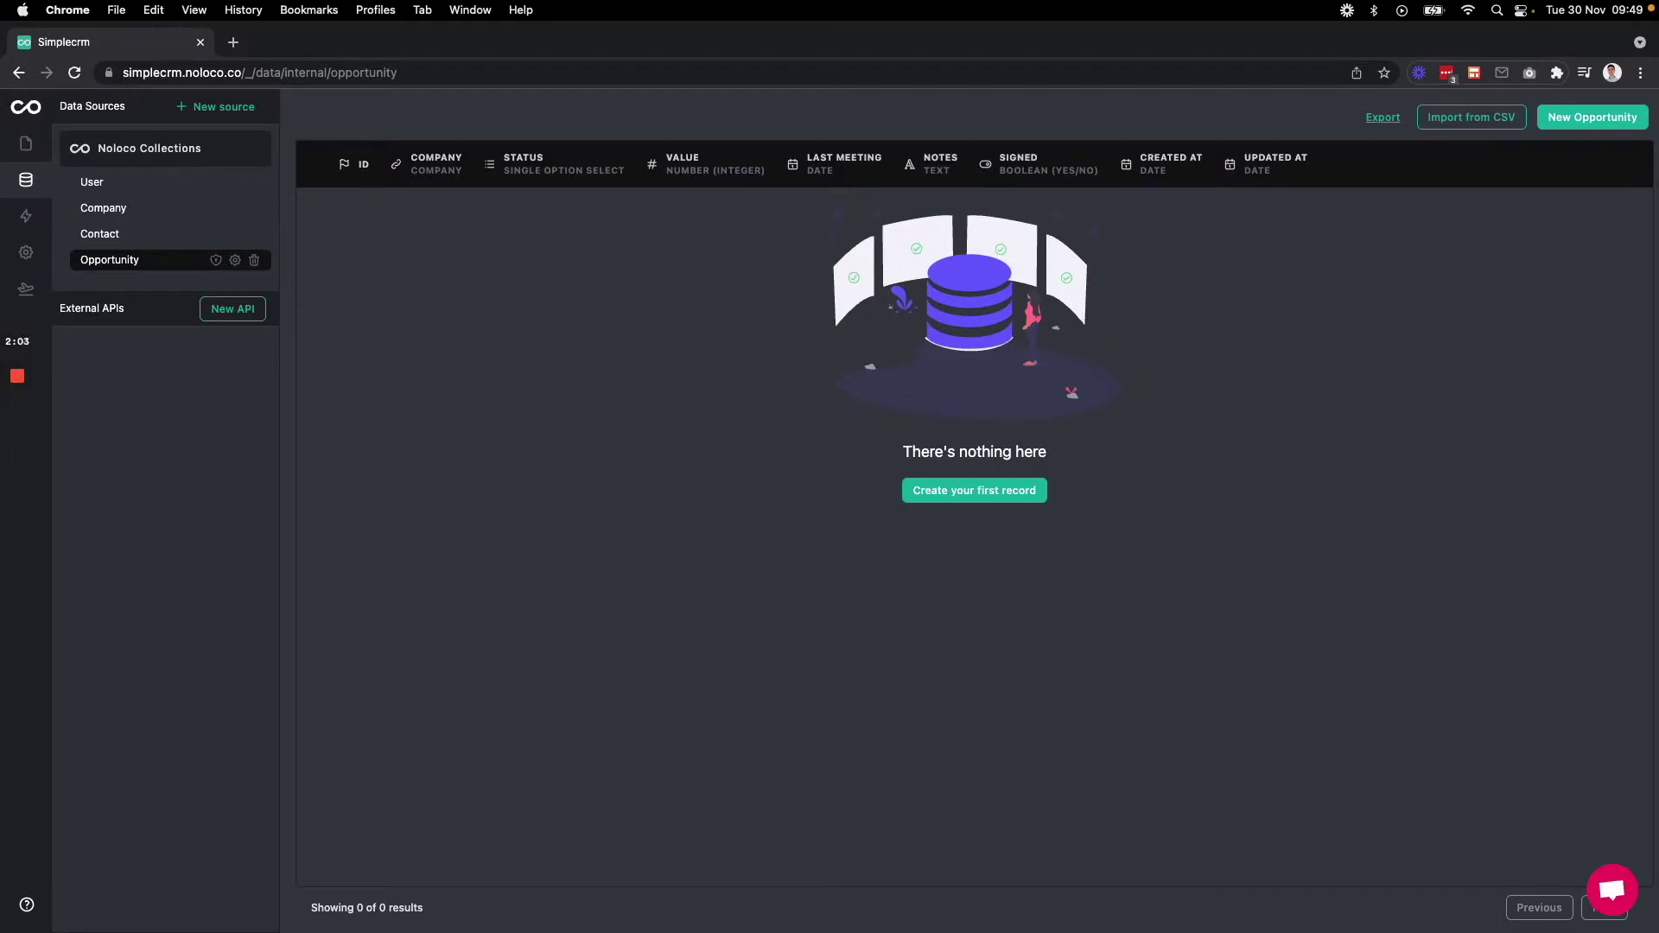
pyautogui.click(160, 212)
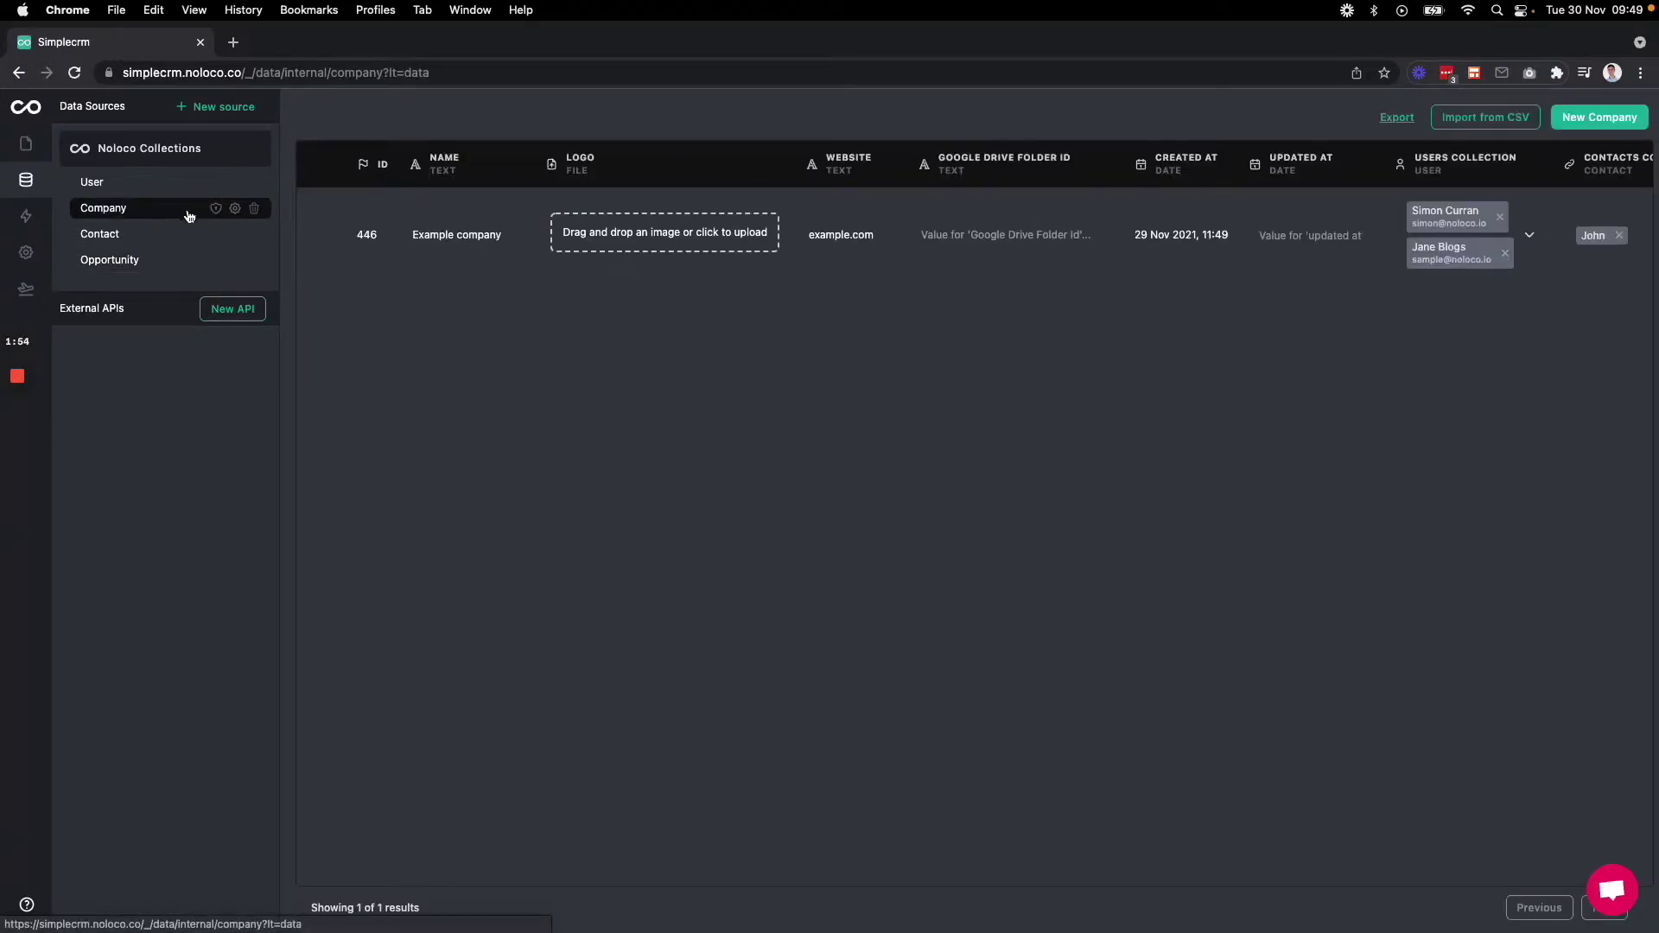
pyautogui.click(235, 209)
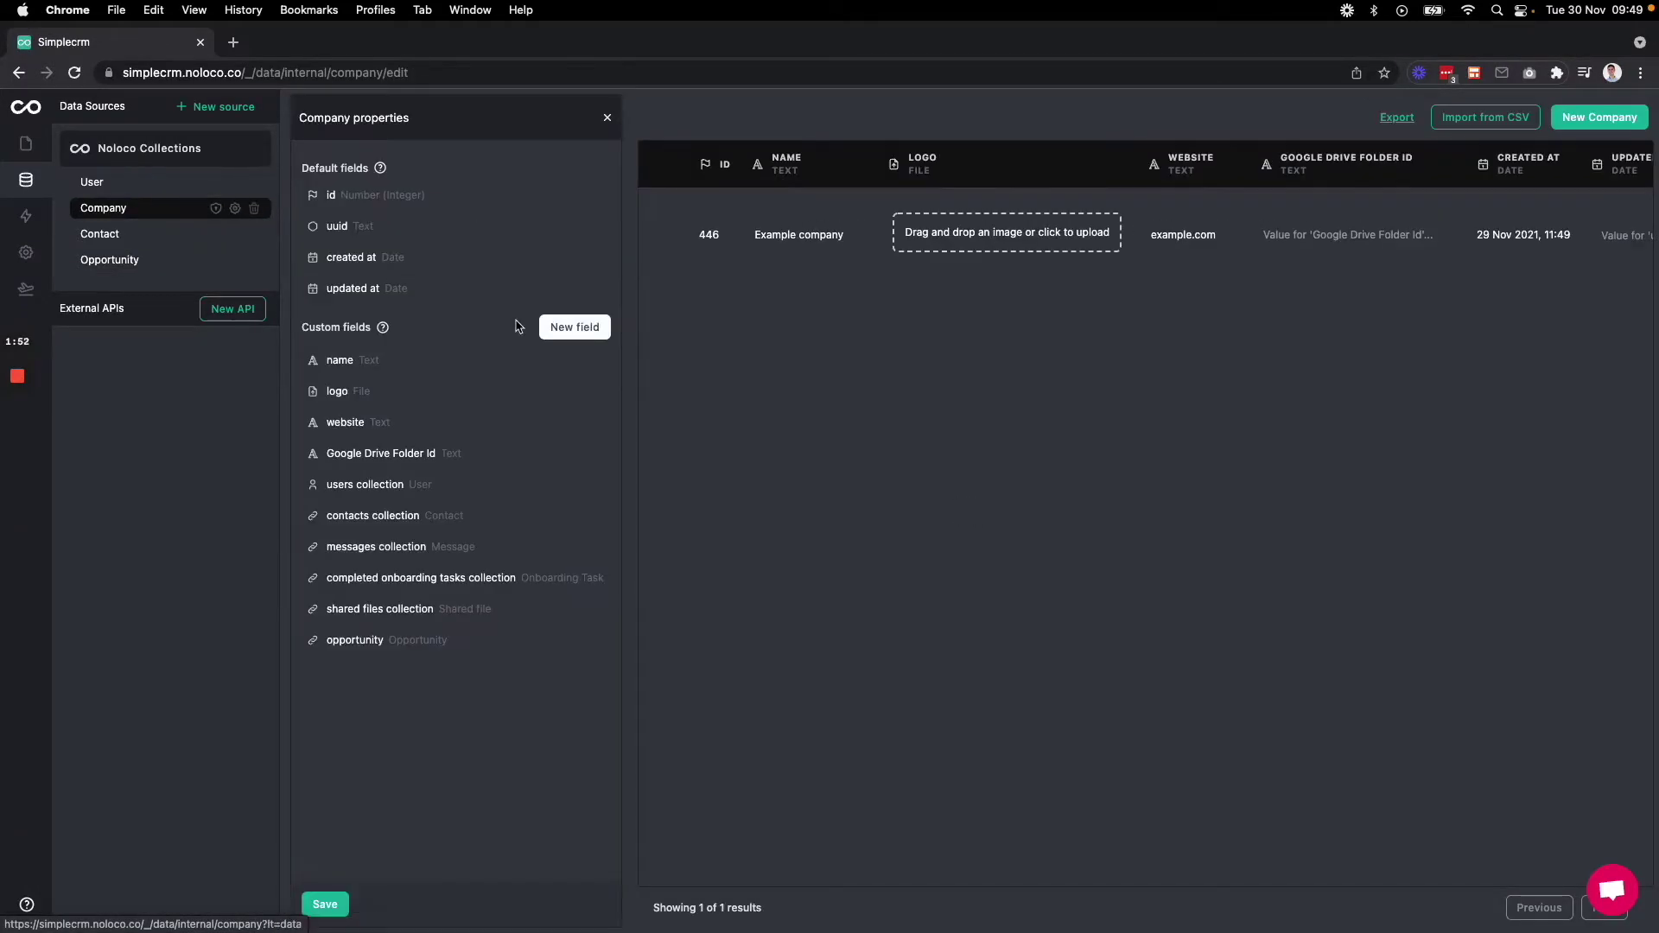
# - Create a new Company field named 'number contacts' of type Rollup
pyautogui.click(577, 331)
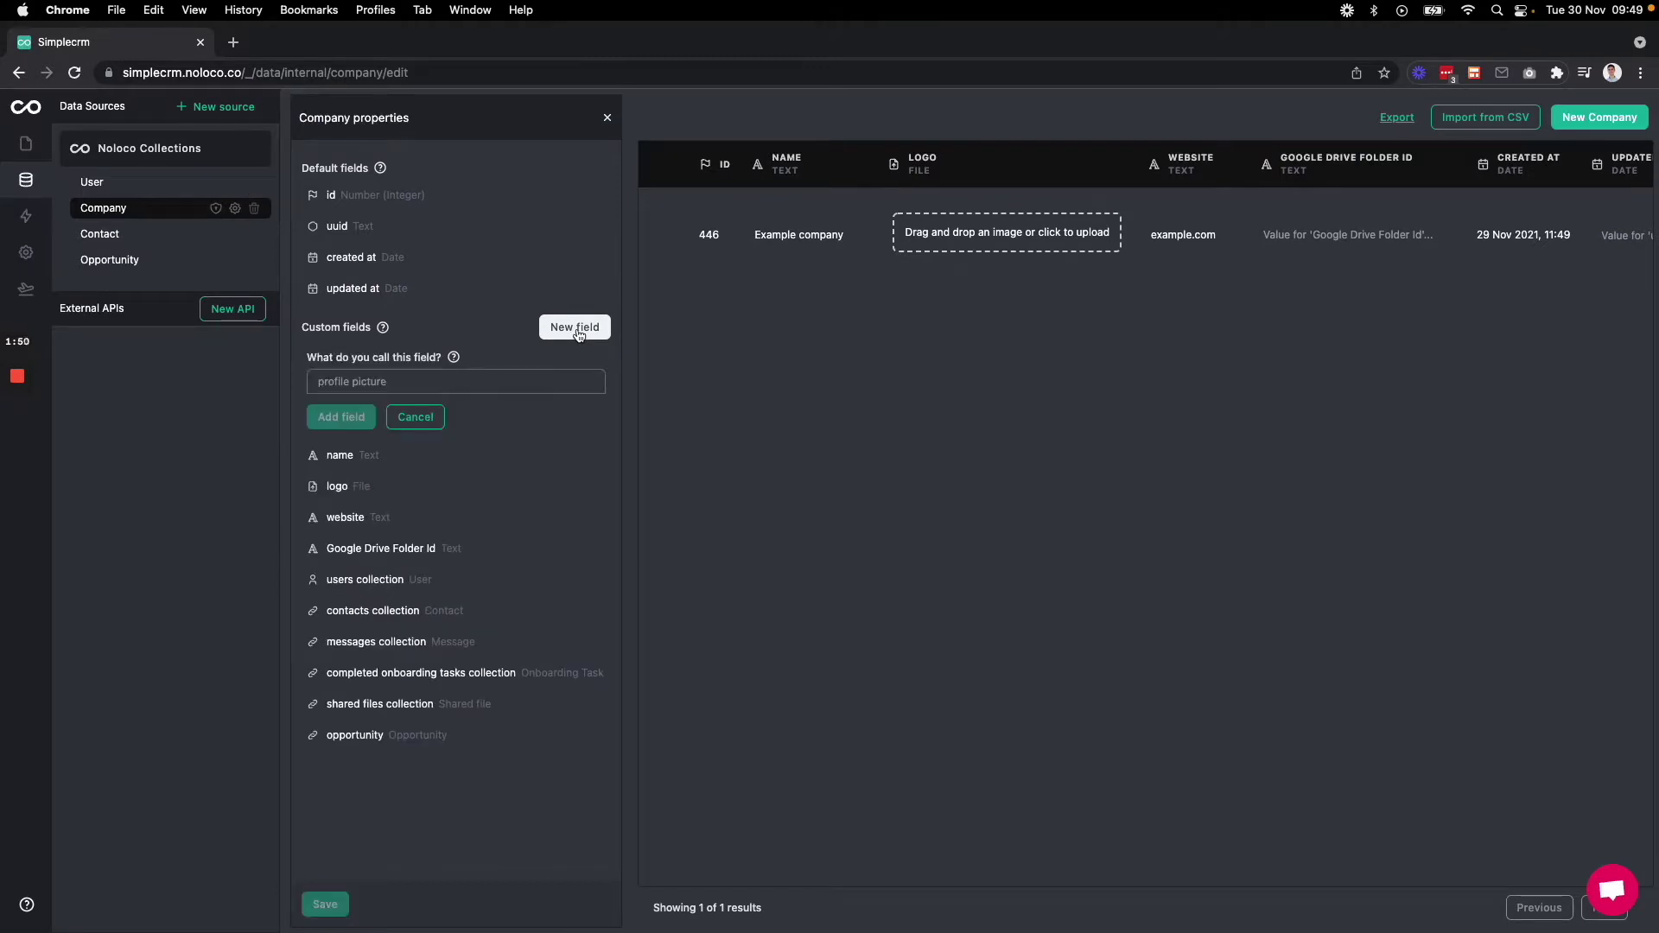
pyautogui.click(474, 381)
pyautogui.write('number')
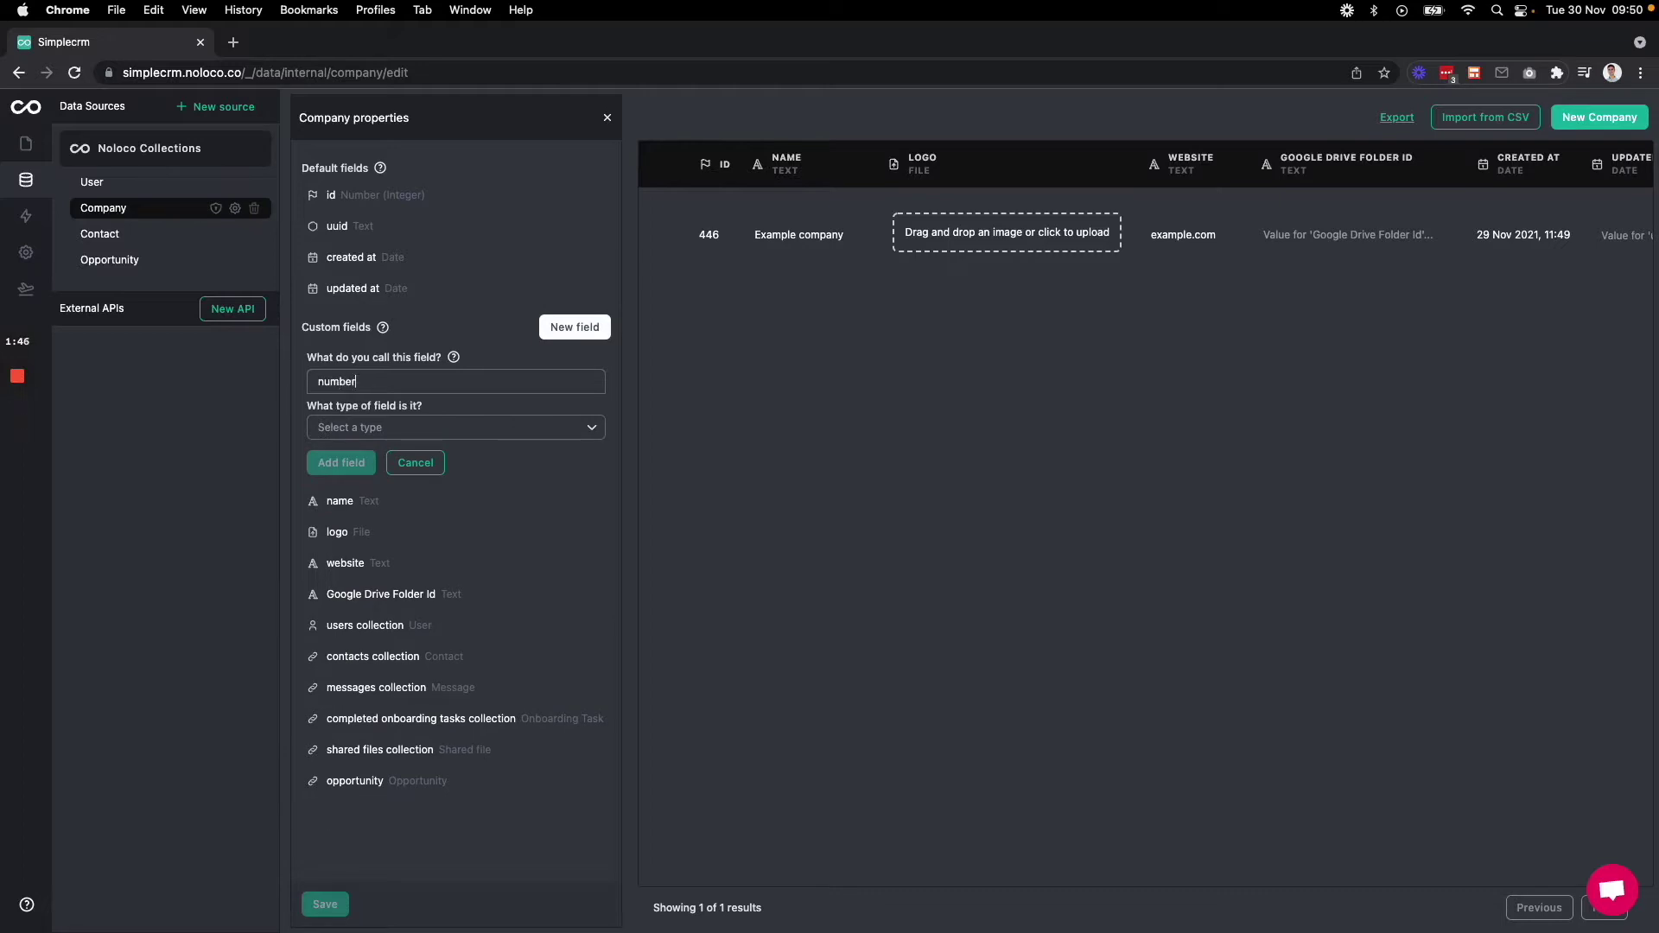
pyautogui.write(' contacts')
pyautogui.click(486, 426)
pyautogui.scroll(-5, 481, 556)
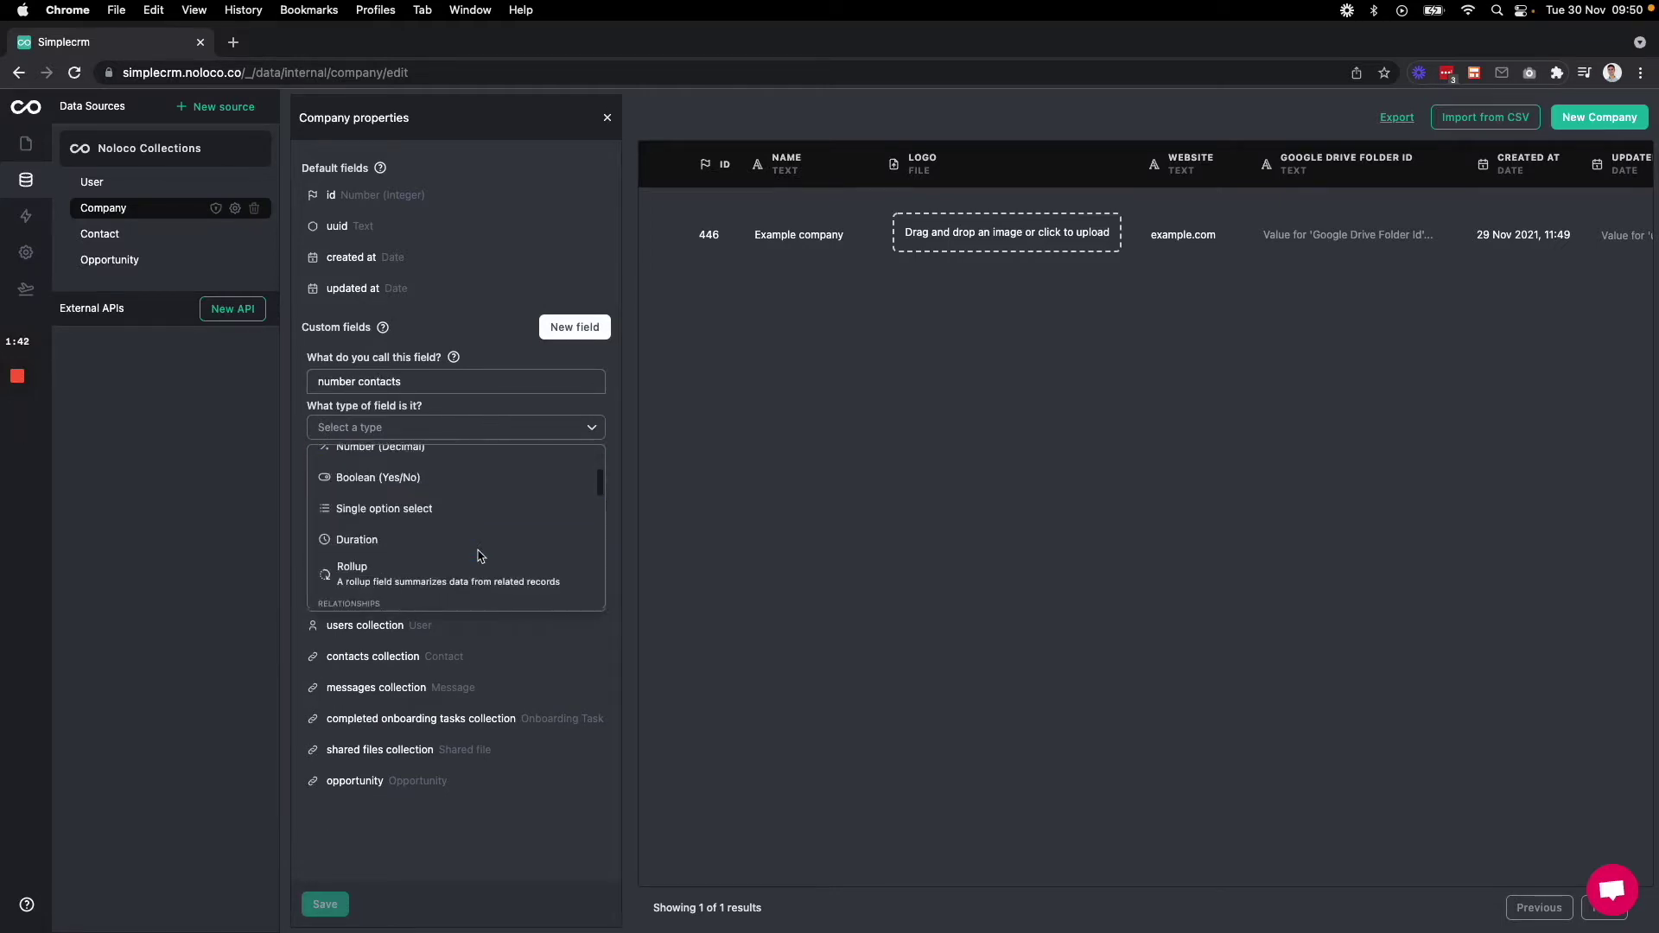
pyautogui.click(438, 577)
# - Configure the rollup to COUNT the contacts collection's id field, then add the field
pyautogui.click(403, 501)
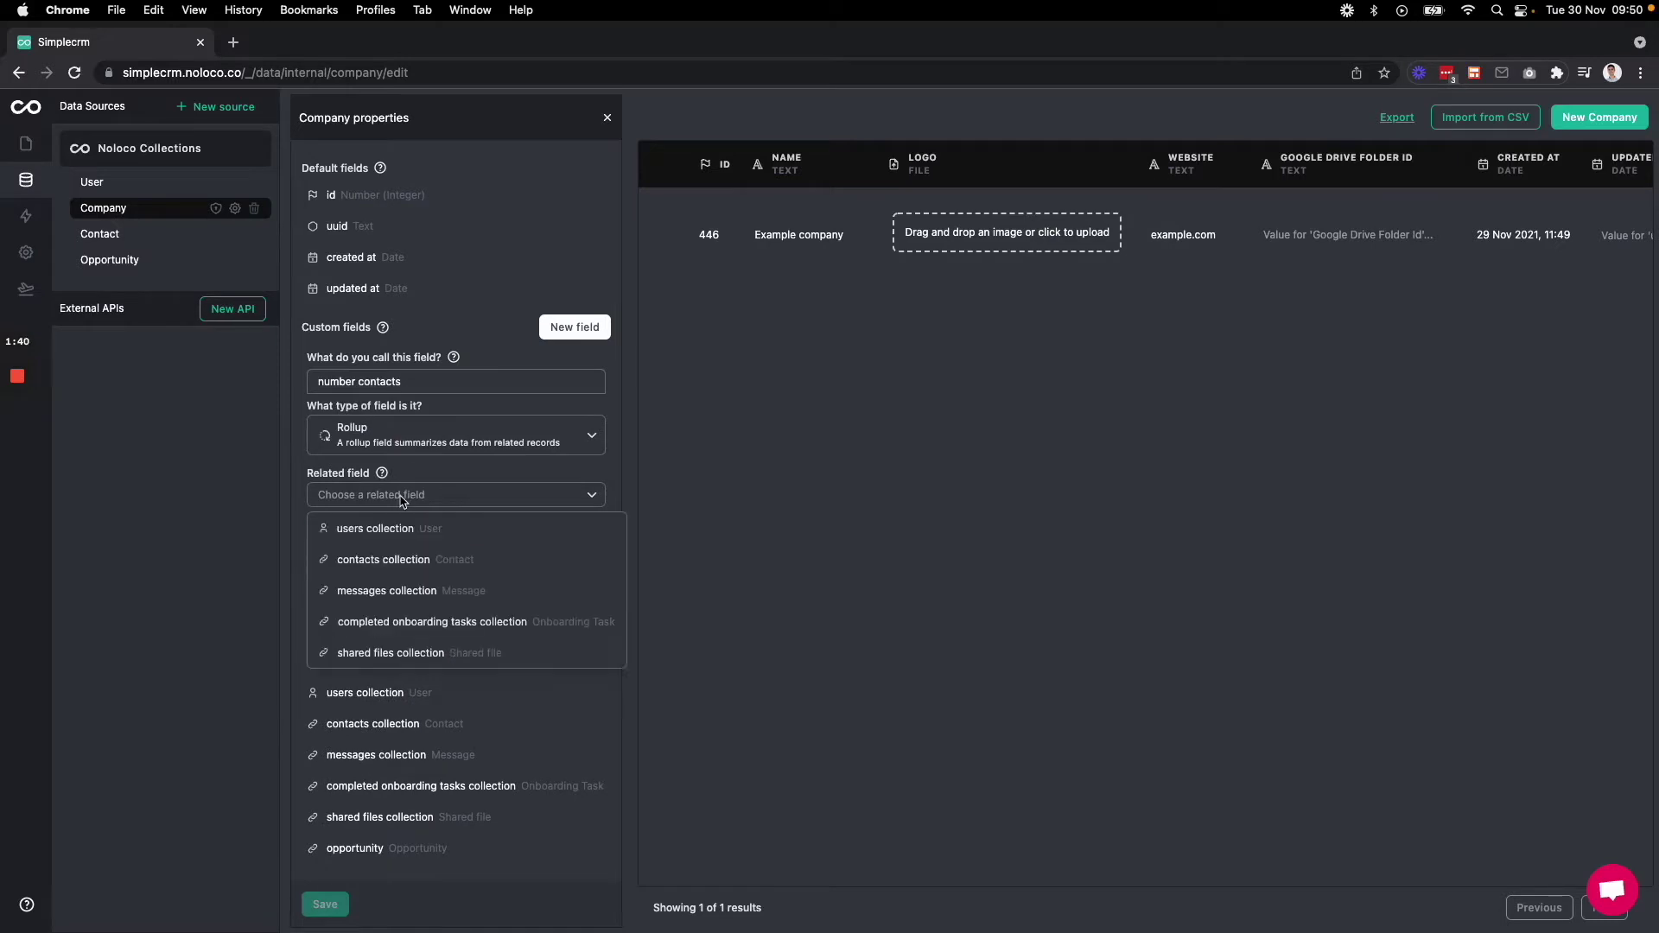
pyautogui.click(415, 557)
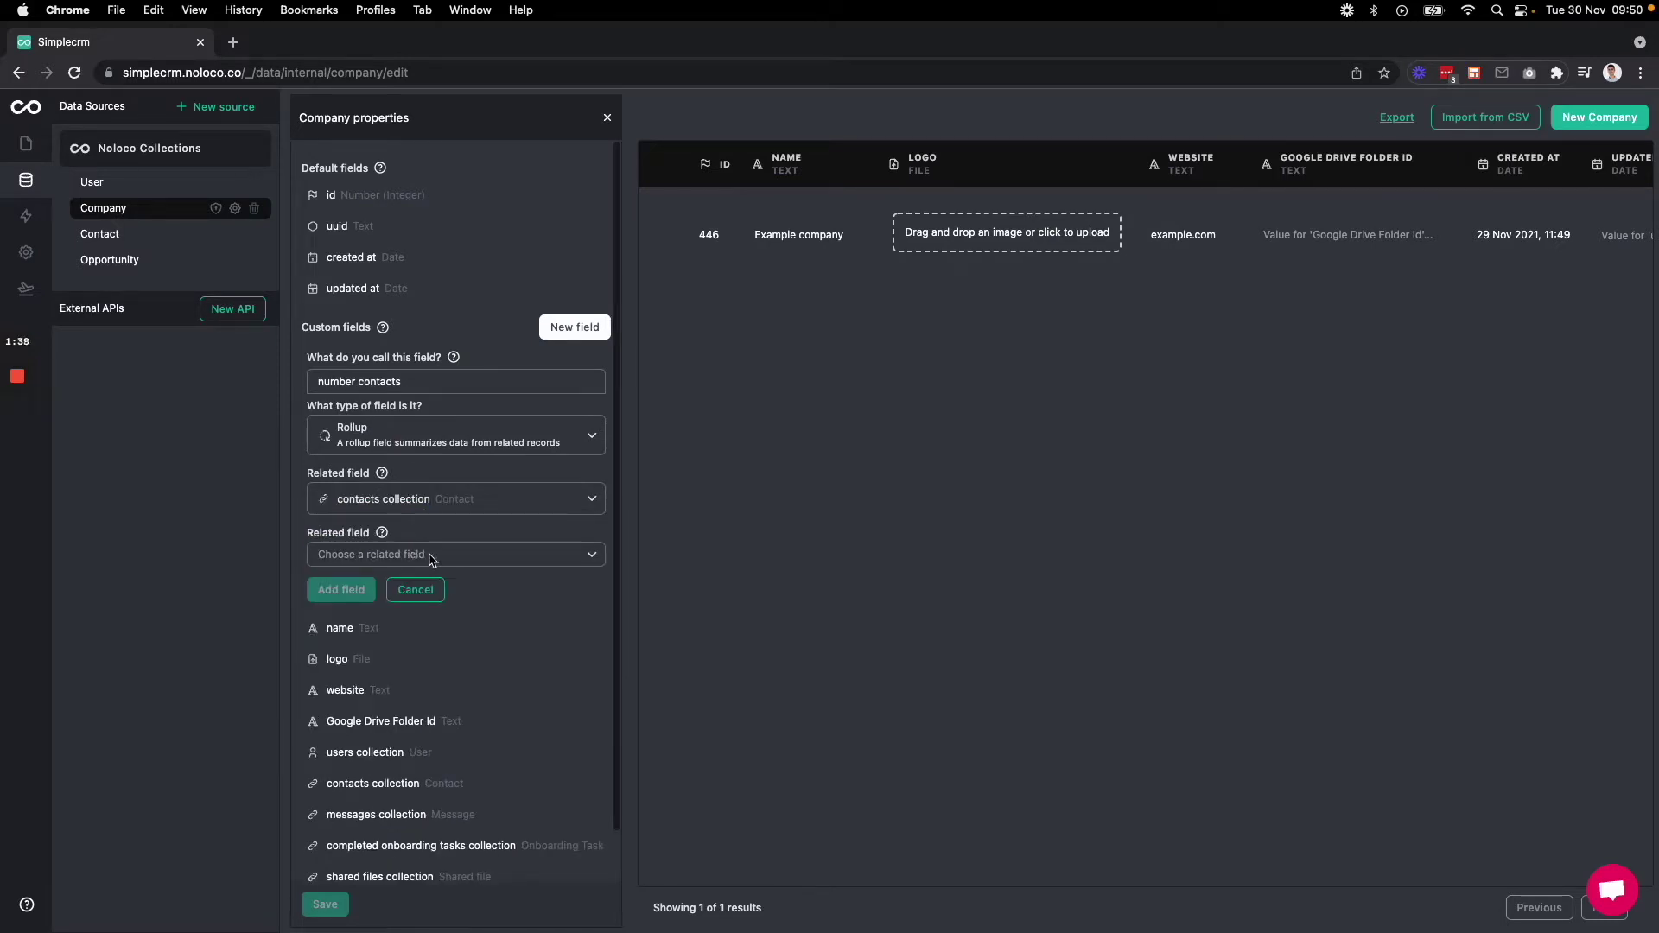
pyautogui.click(436, 557)
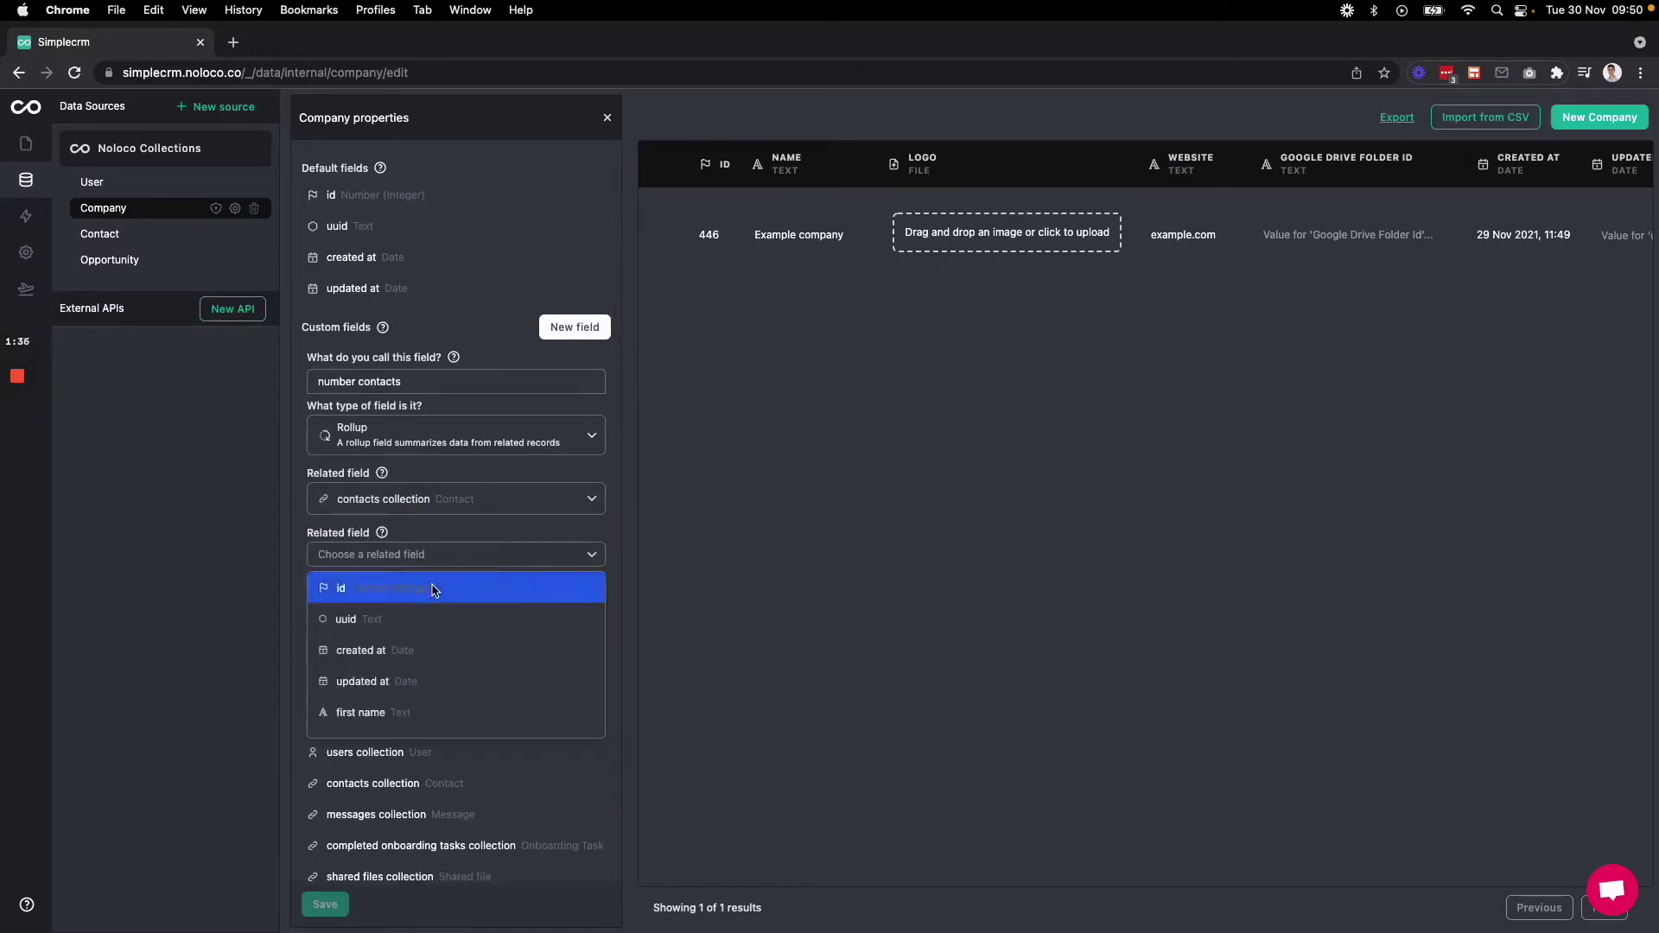
pyautogui.click(434, 590)
pyautogui.click(413, 616)
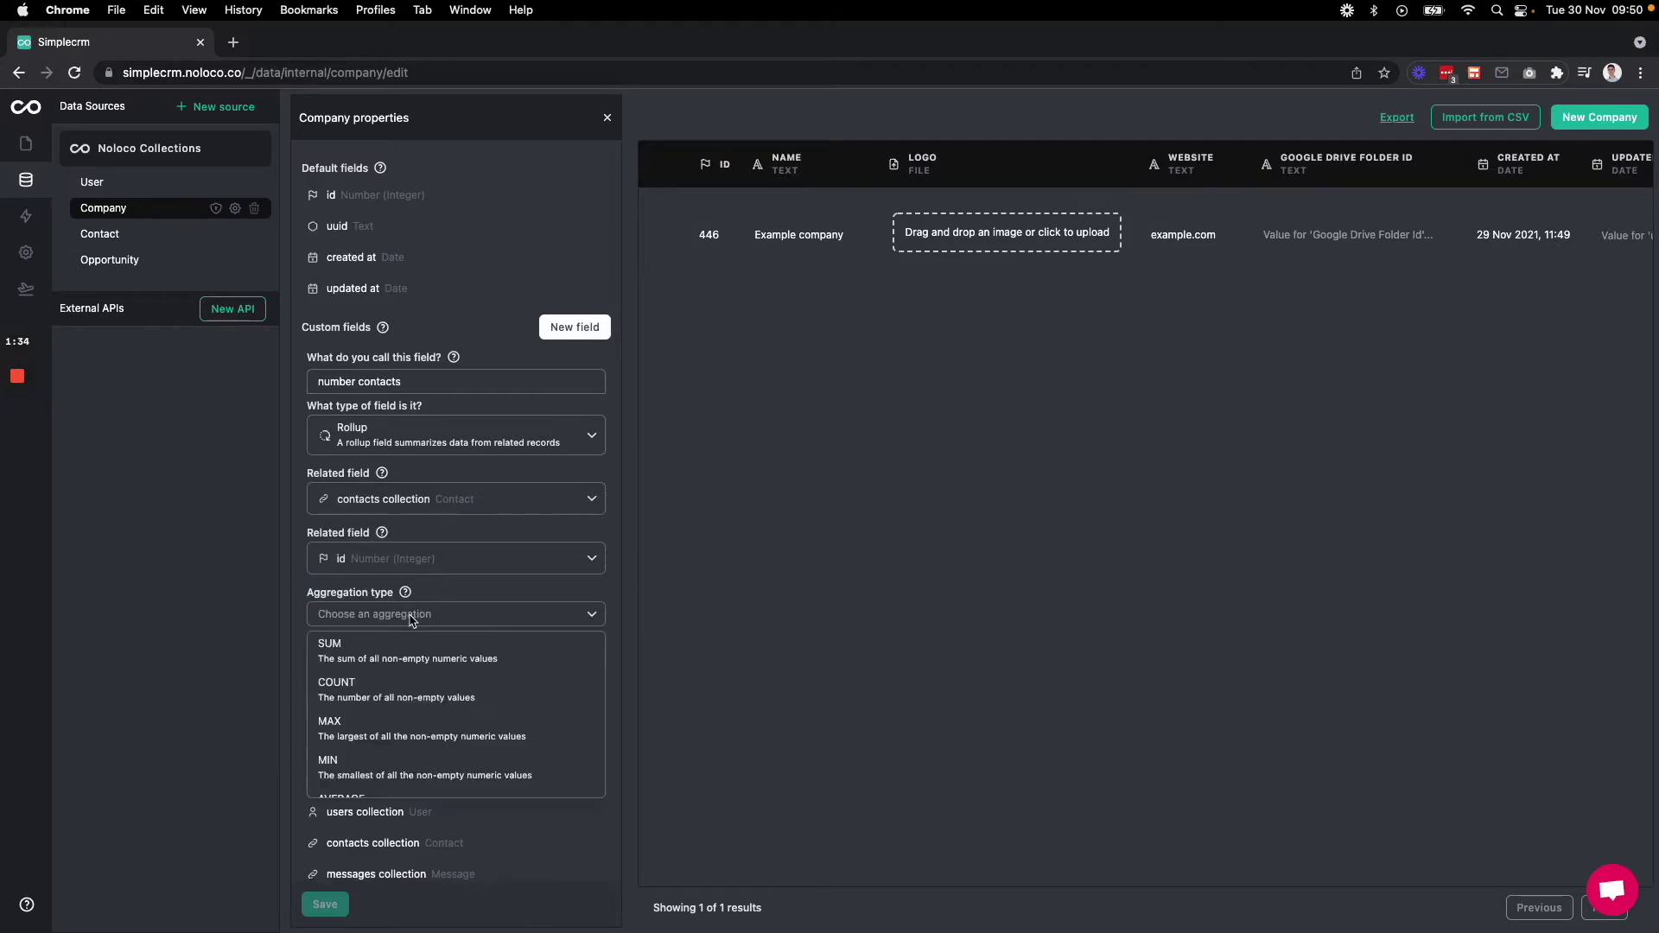
pyautogui.click(402, 693)
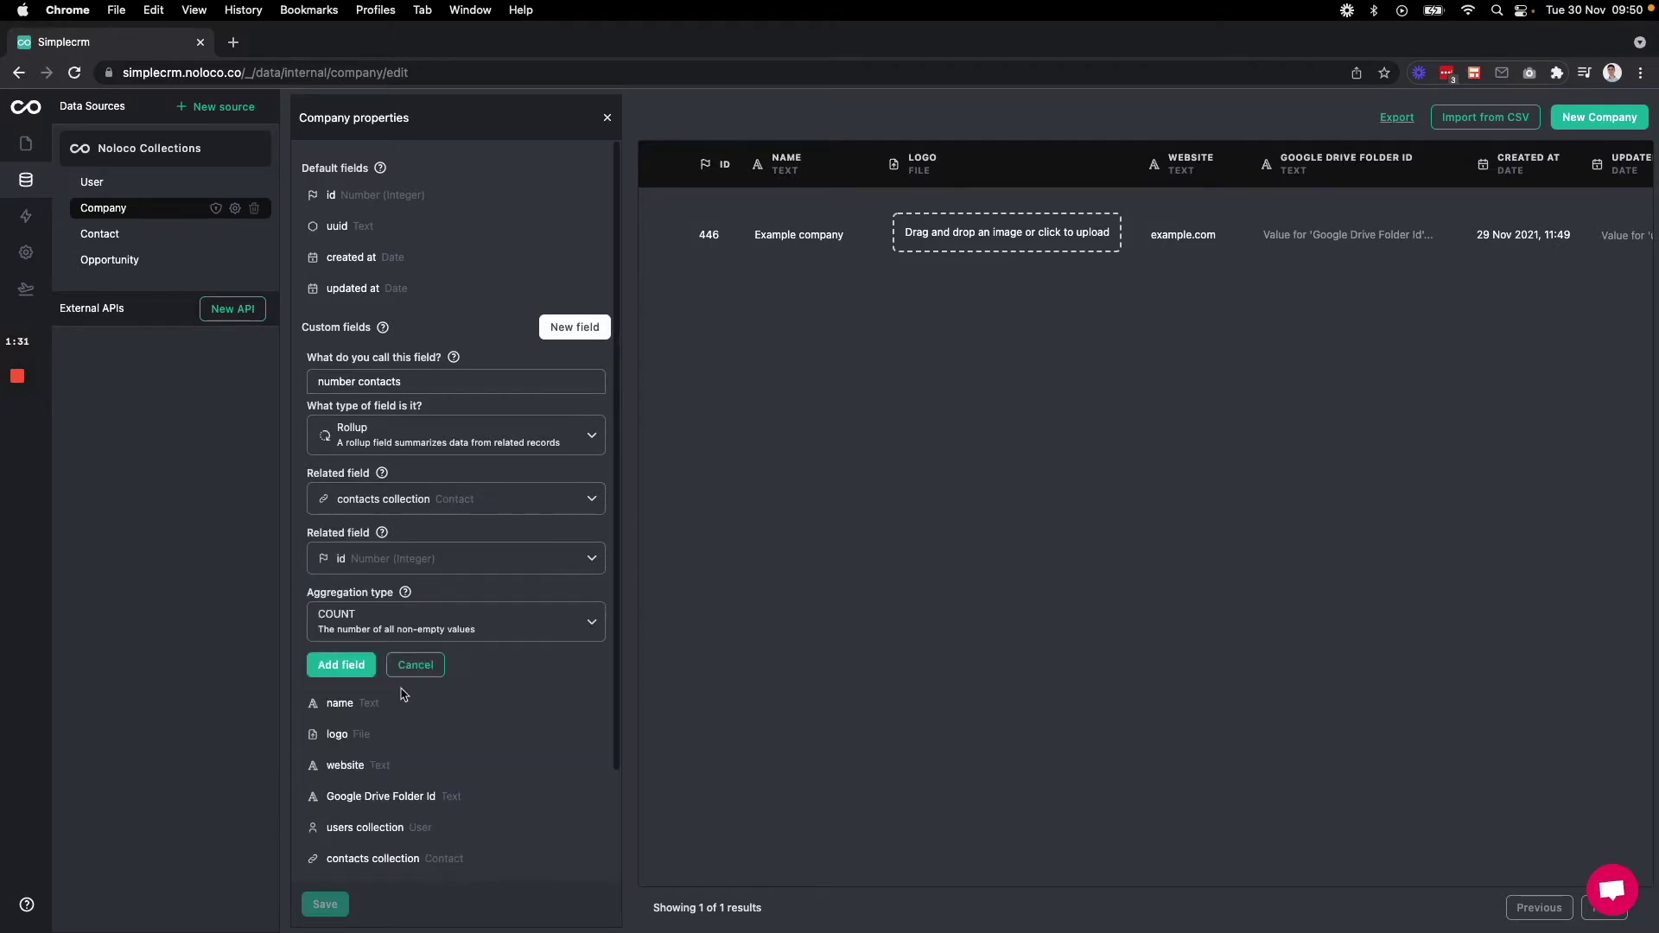
pyautogui.click(342, 666)
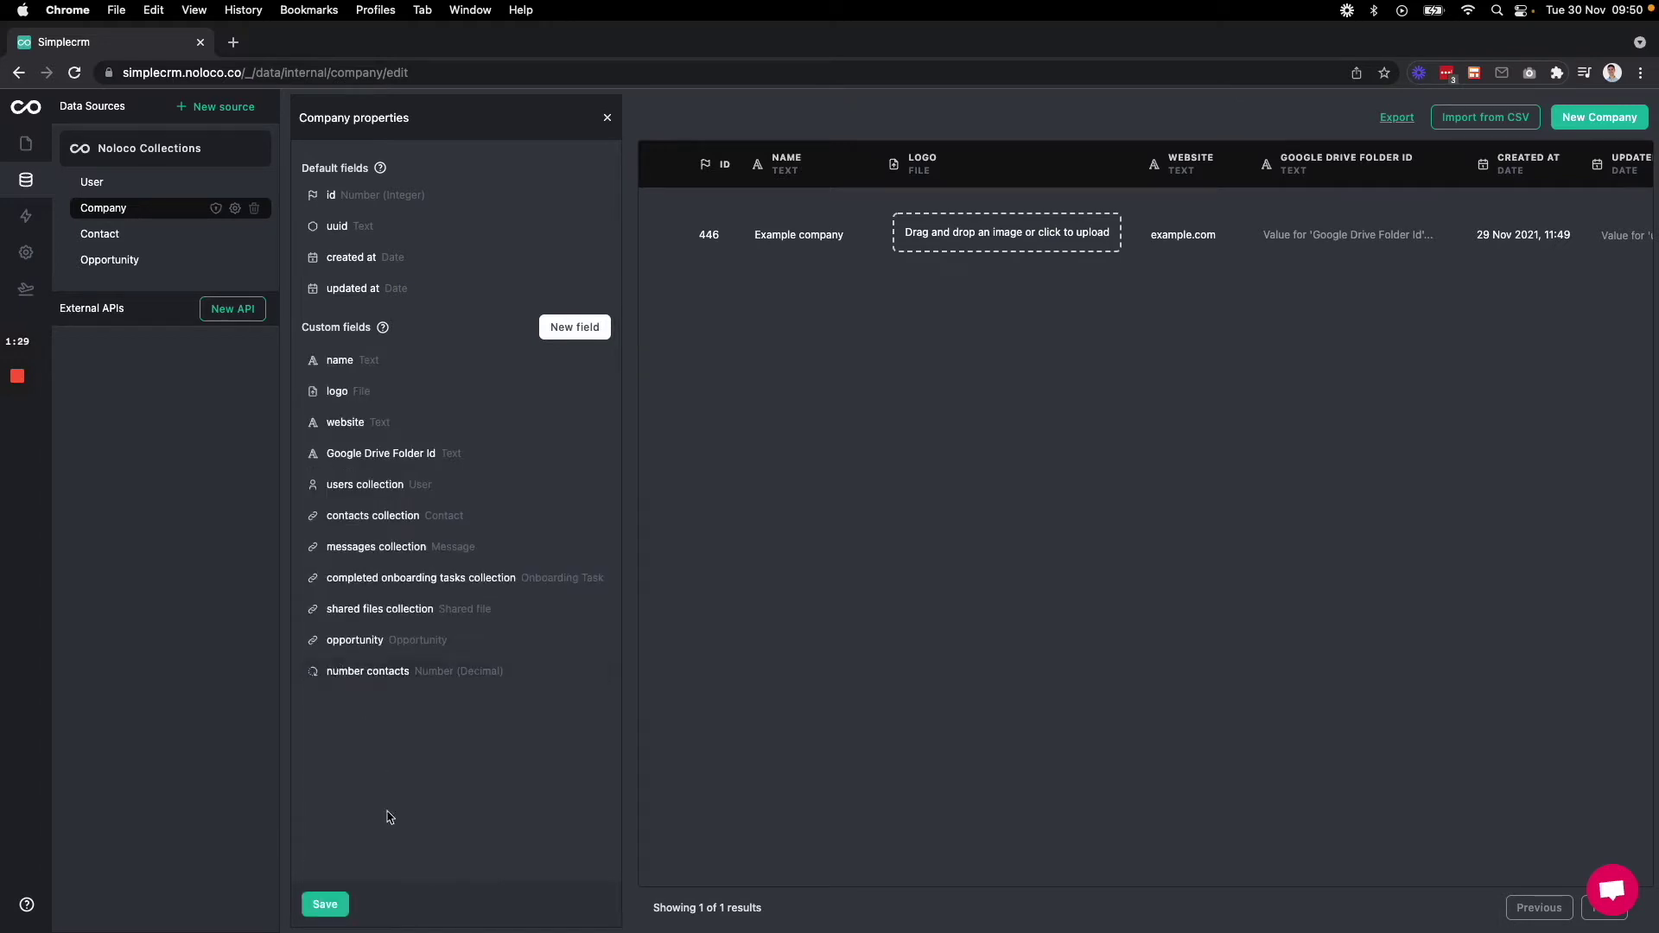